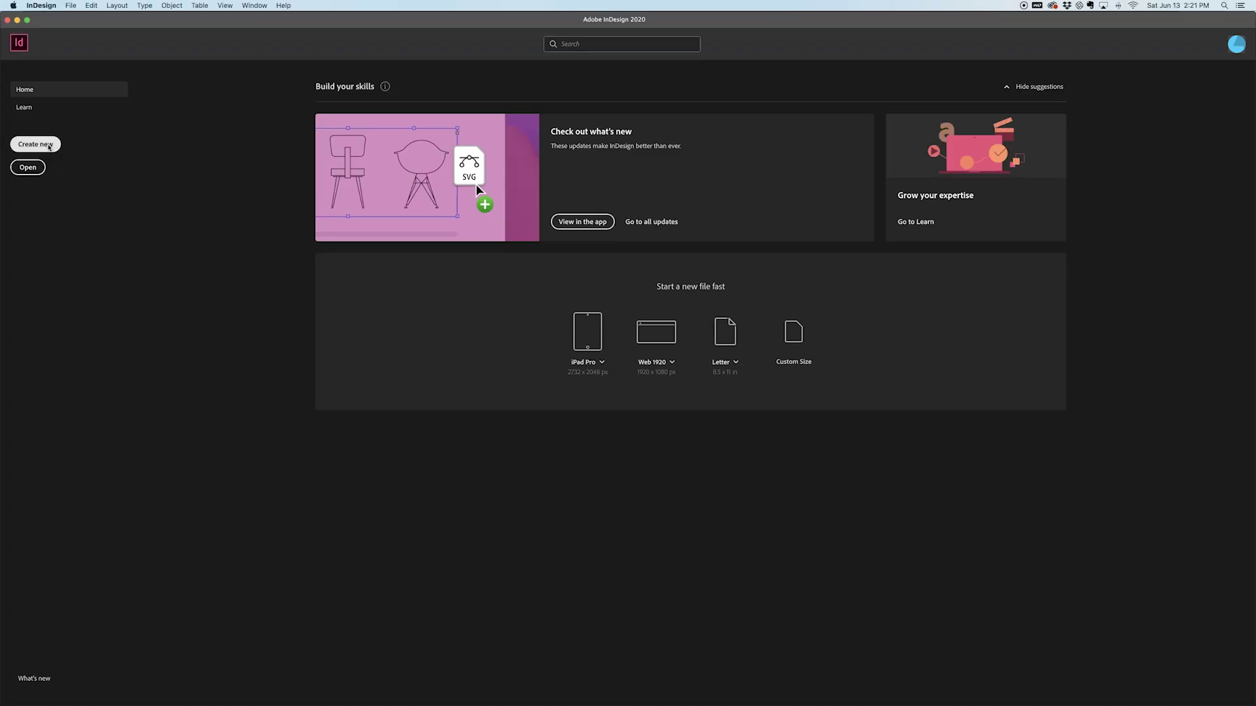
Choose Create new on the Home screen to begin a new document
left_click(49, 145)
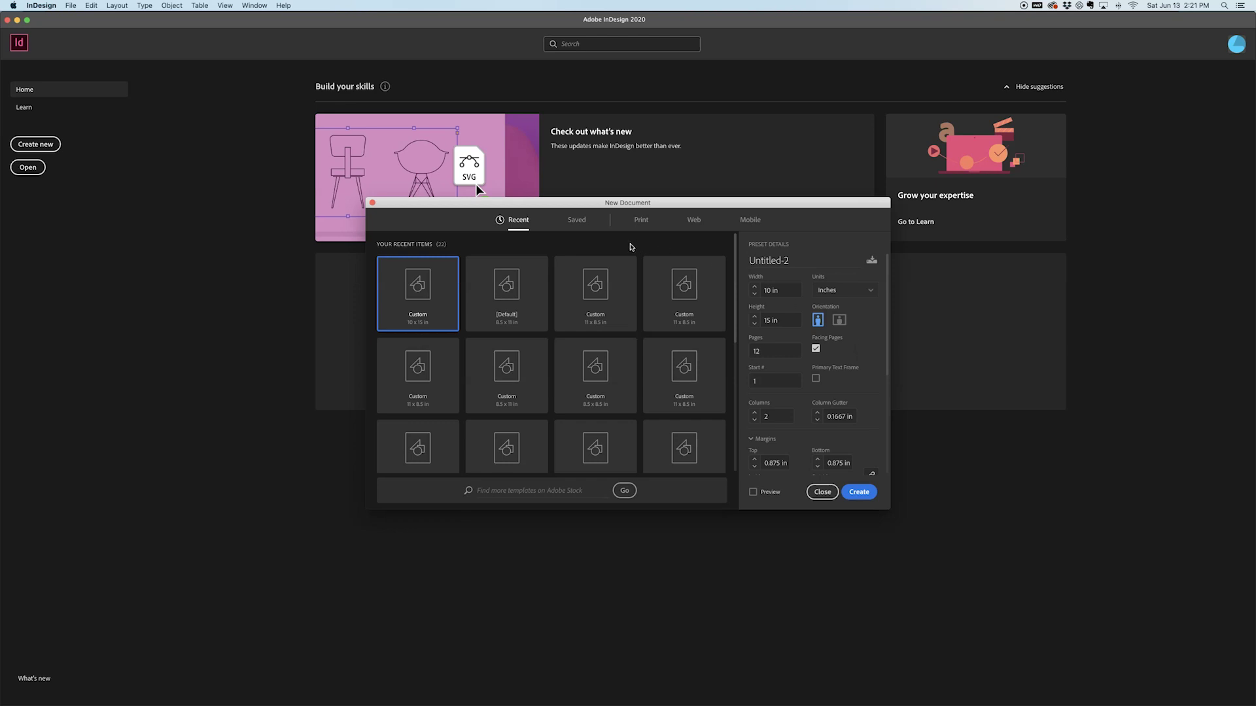
Pick a blank Print preset and set the page size to 10 × 12 in
left_click(642, 221)
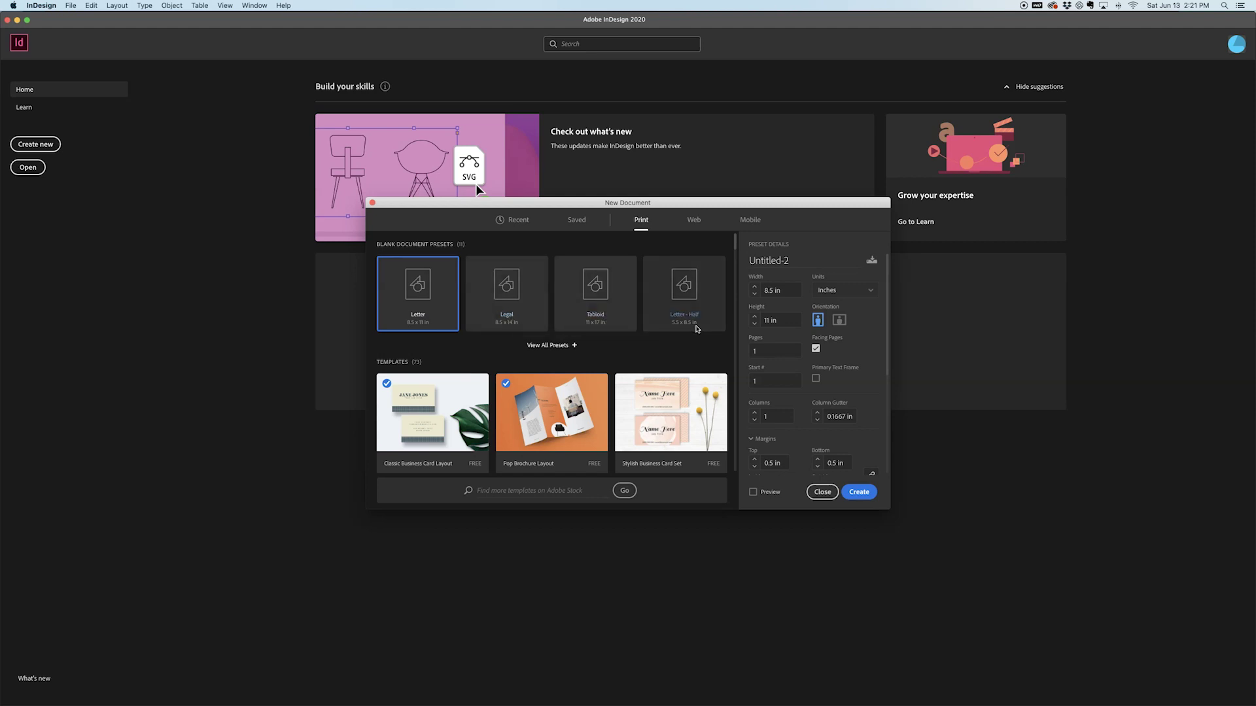
left_click(570, 346)
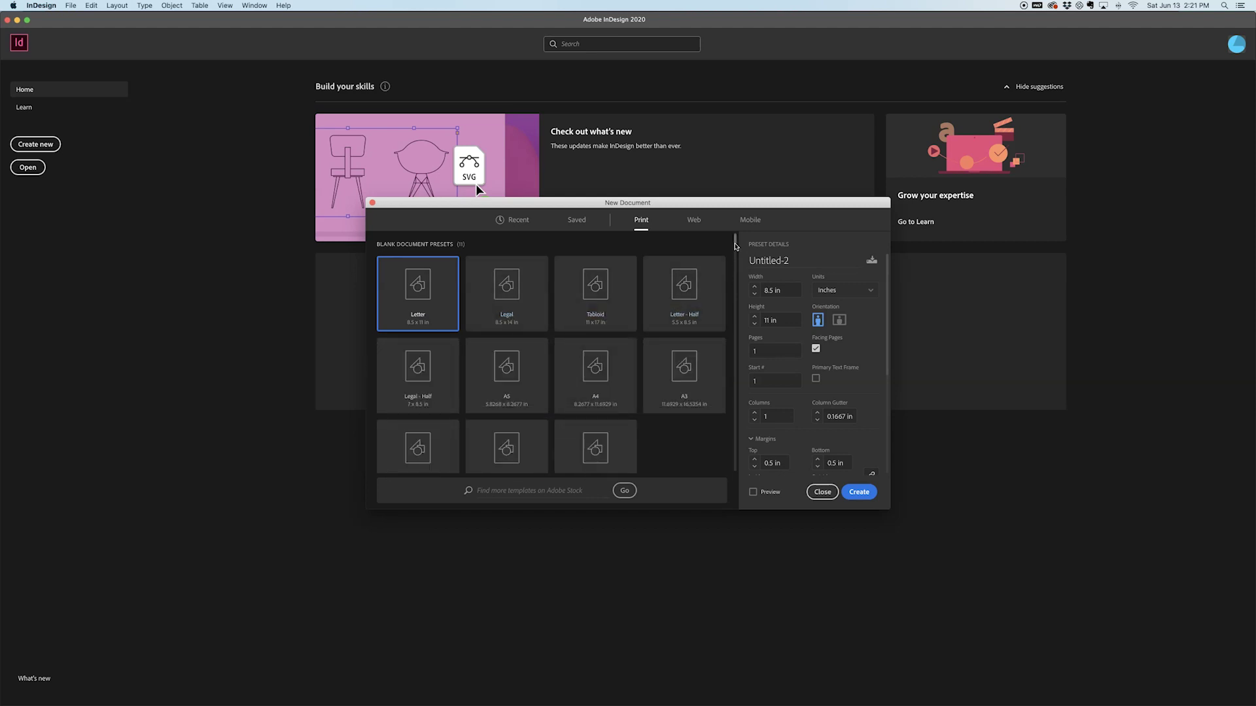
scroll(735, 246, "down", 1)
scroll(736, 245, "down", 3)
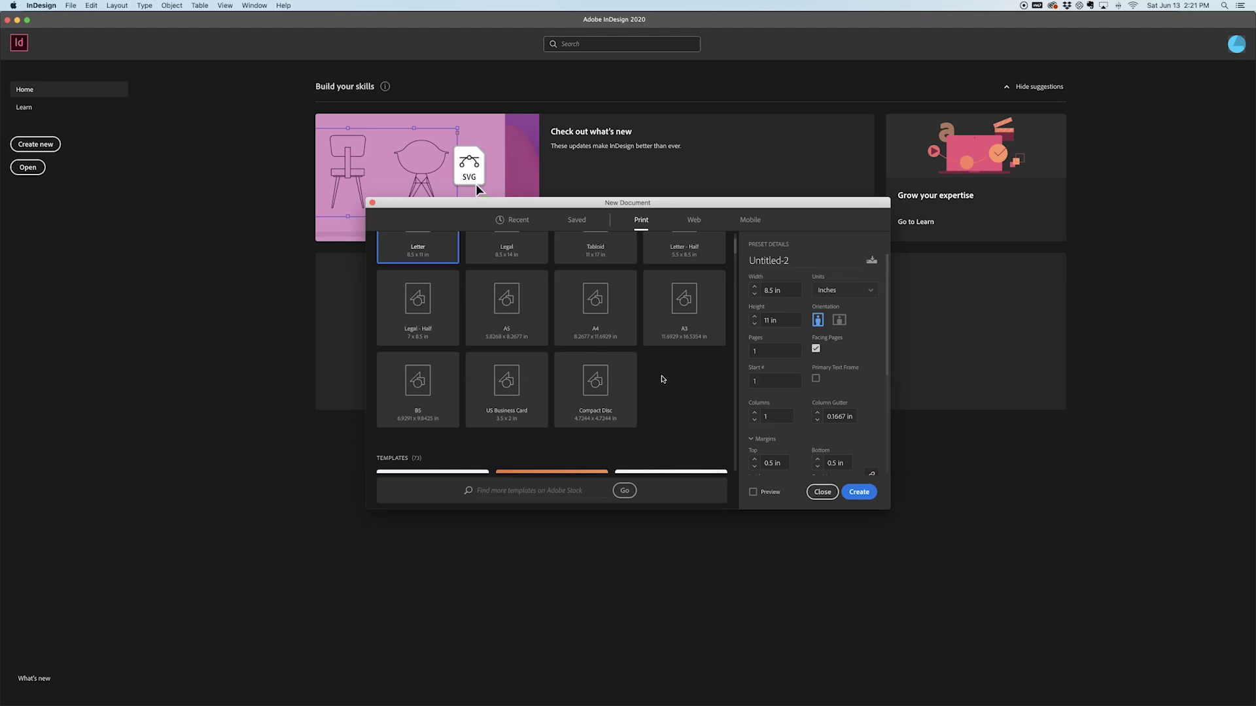
left_click_drag(787, 290, 759, 292)
type("10 inch")
key("Tab")
type("12 inch")
Name the document '4 The Creatives Tutorial', keep portrait orientation and set 12 pages
left_click_drag(796, 261, 745, 262)
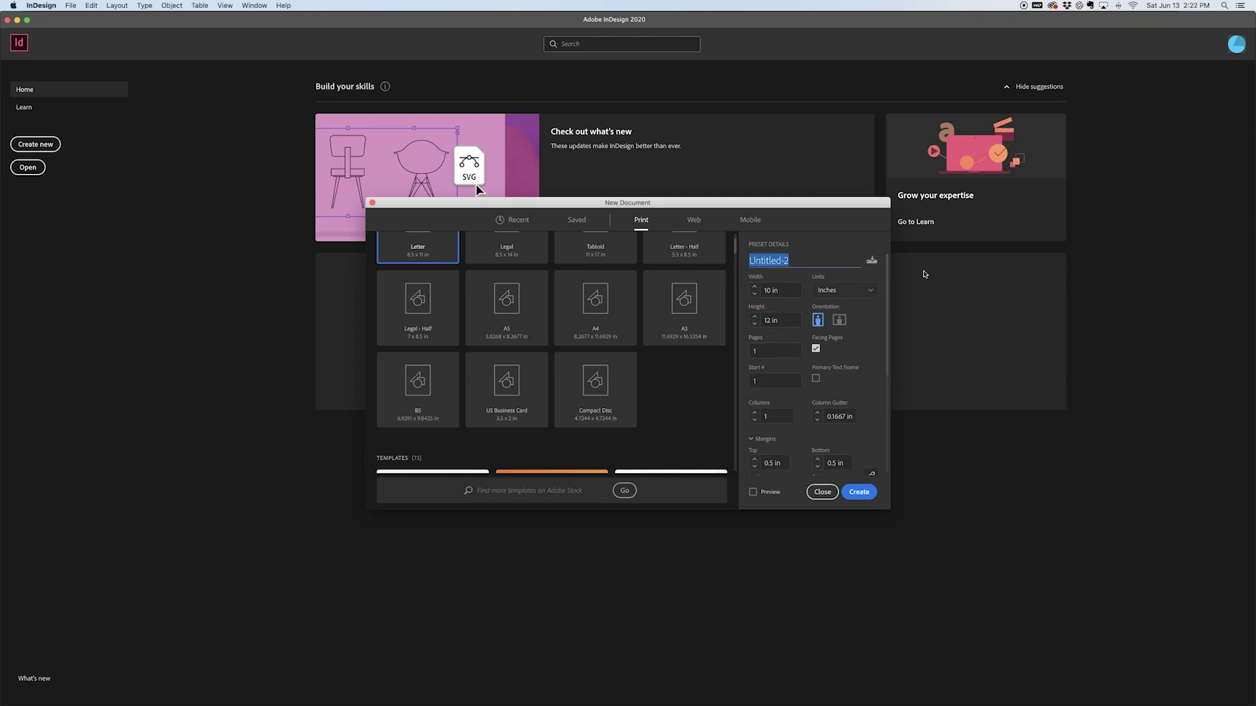
type("4 The Creatives Tutorial")
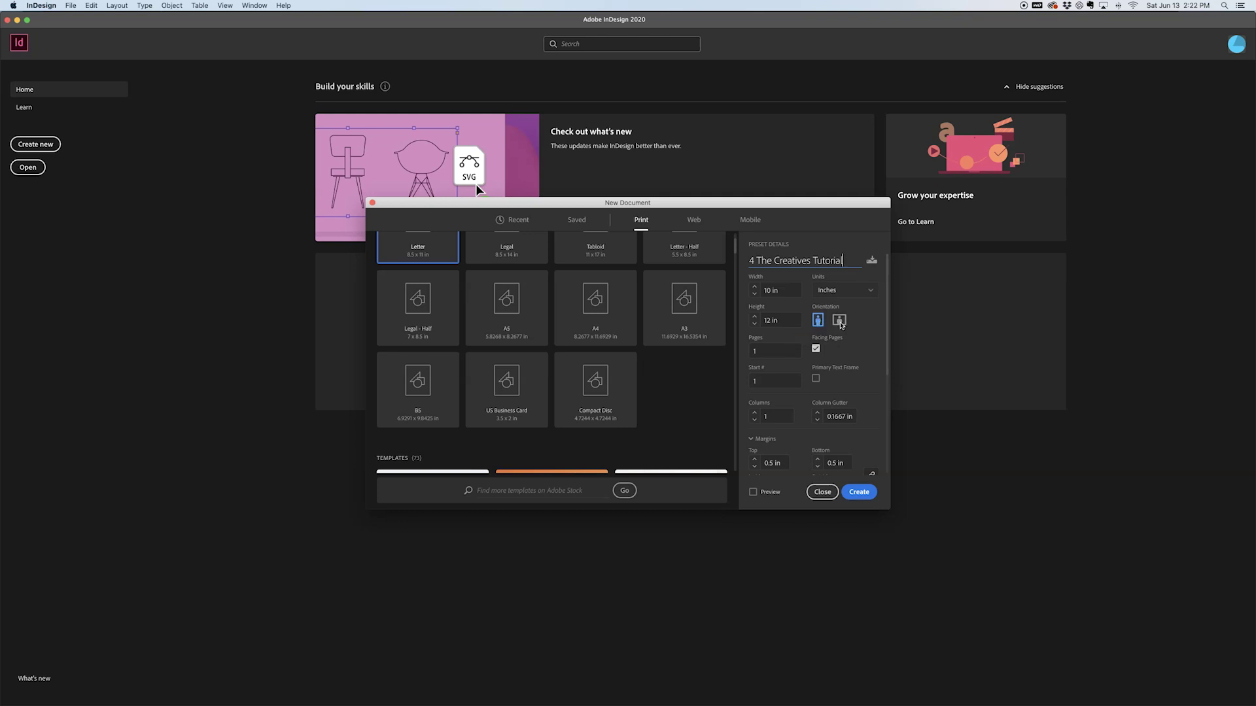
left_click(839, 320)
left_click(818, 322)
left_click(752, 352)
type("12")
double_click(782, 353)
Turn on Preview and set 2 columns with a 0 in gutter
left_click(753, 493)
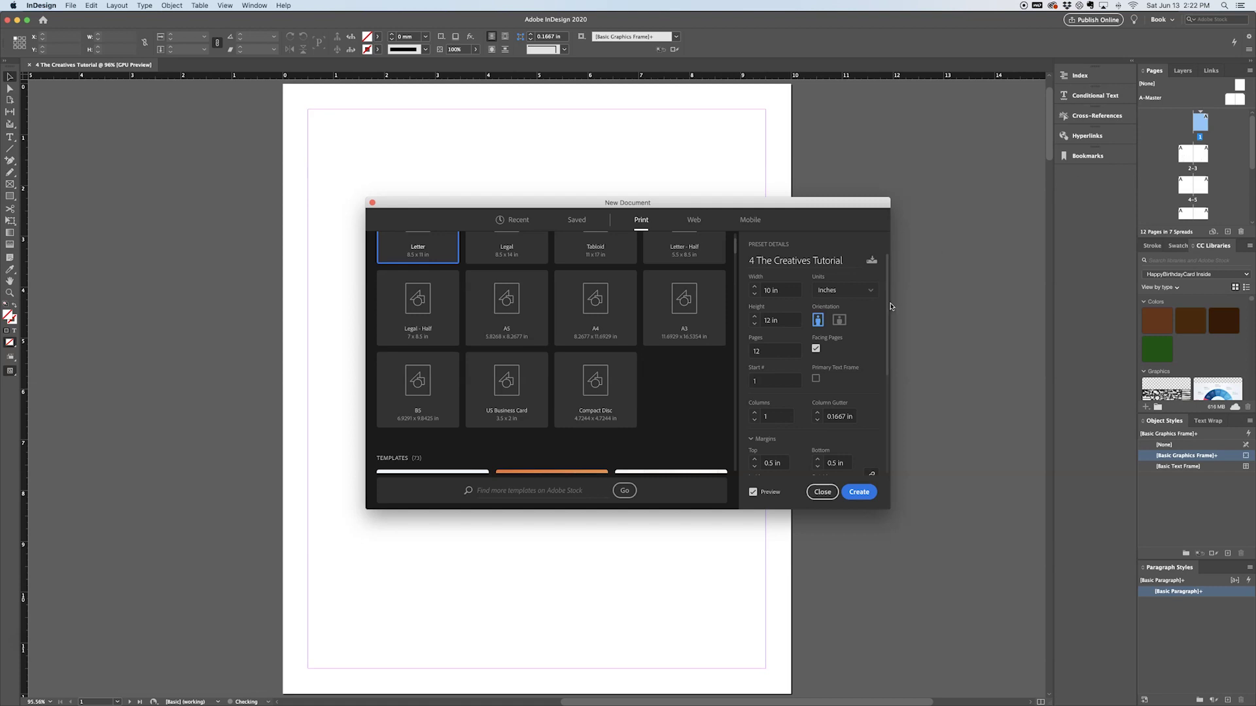
scroll(876, 356, "down", 1)
left_click(755, 400)
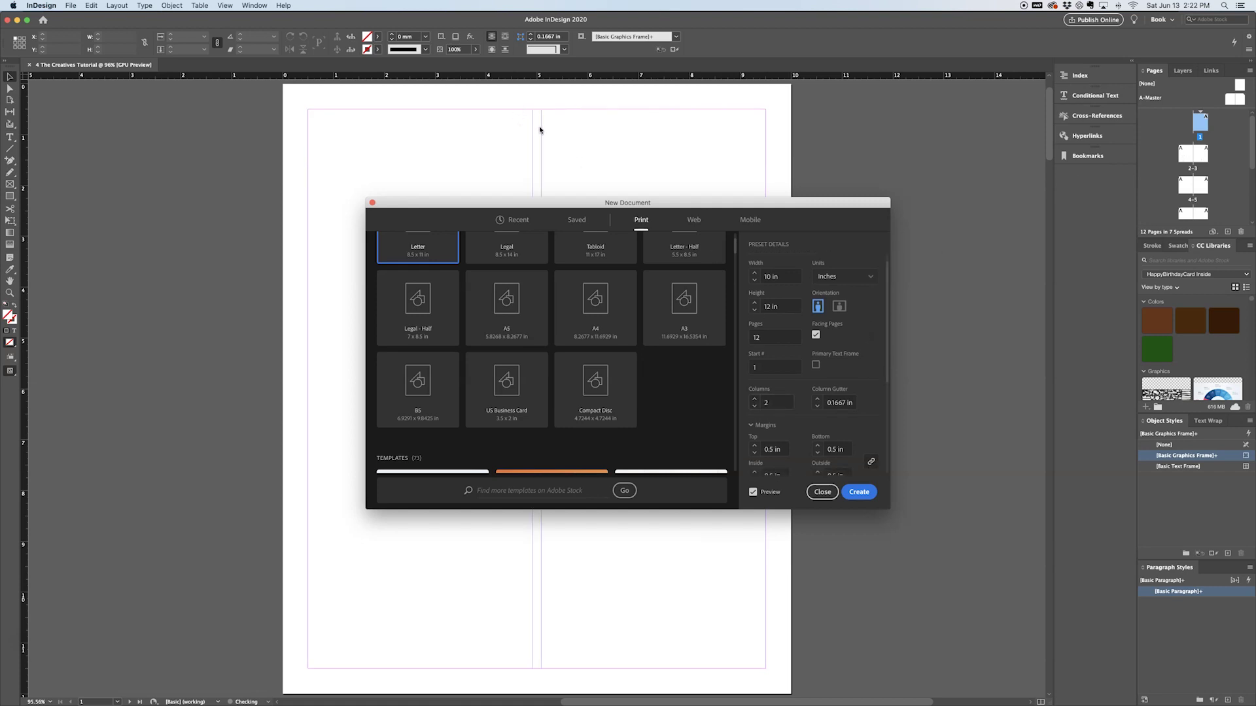
left_click(817, 398)
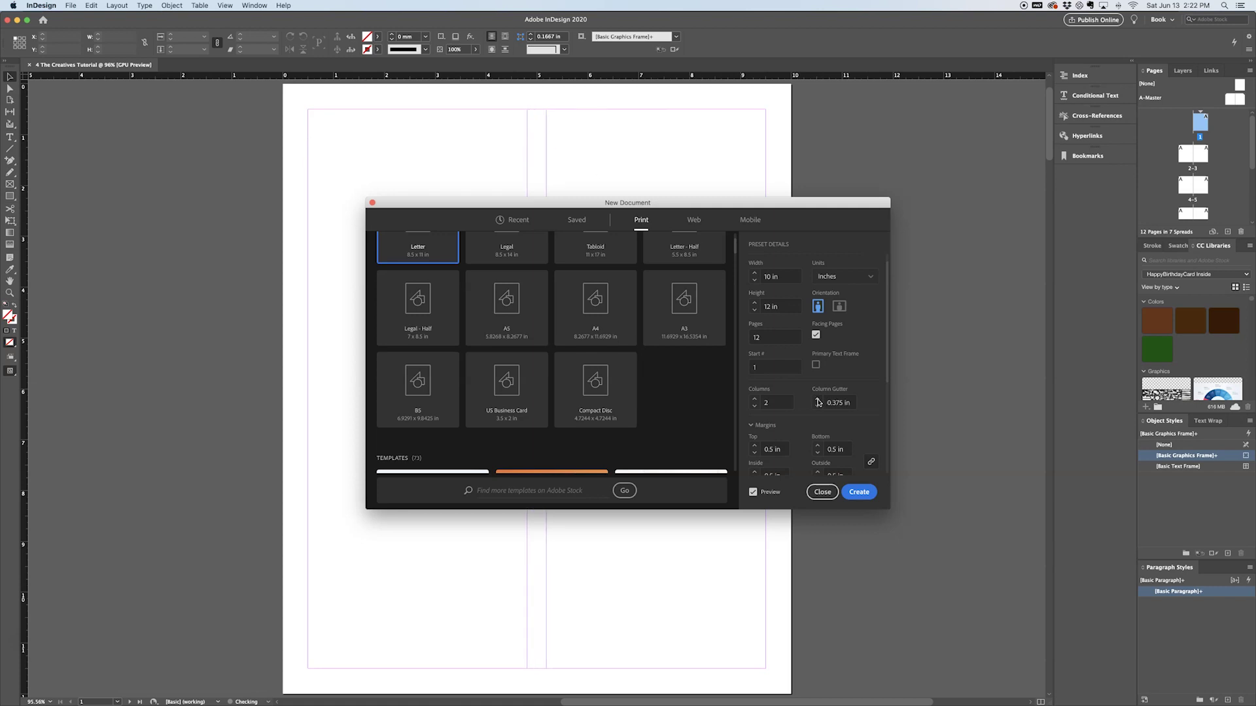
left_click(817, 398)
left_click(817, 408)
left_click(817, 407)
left_click(816, 408)
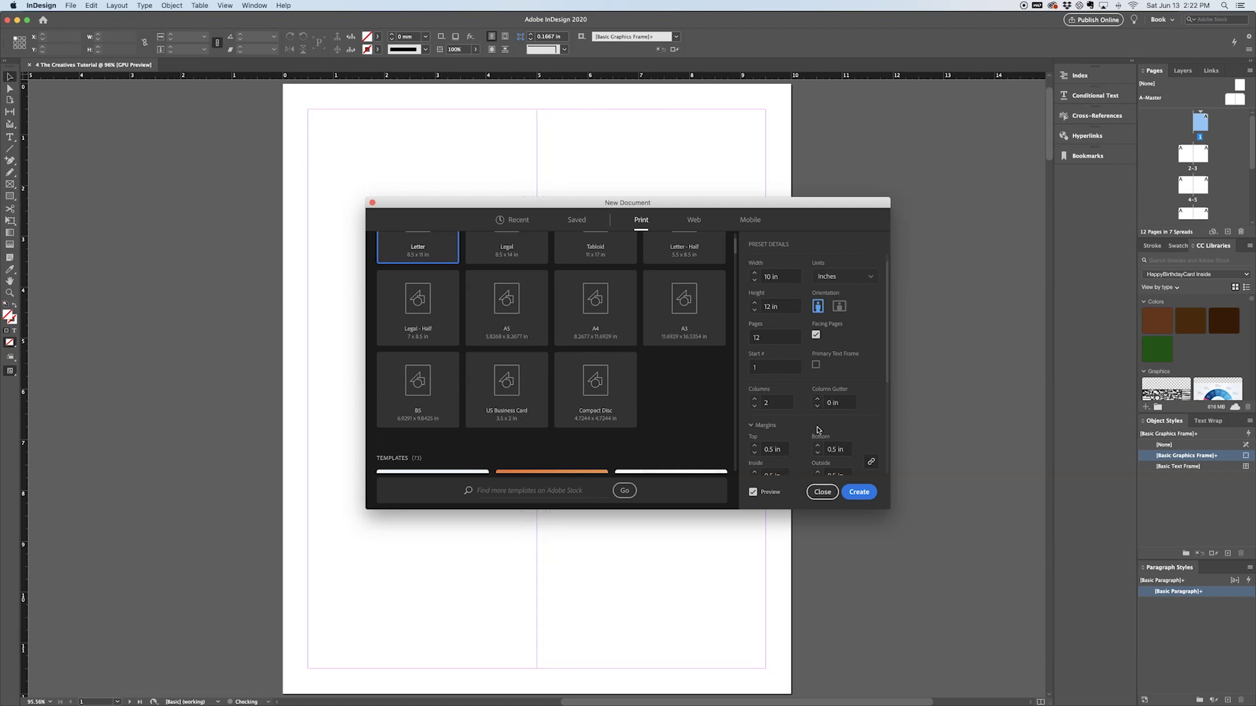
Set all four linked margins to 0.875 in
scroll(885, 395, "down", 1)
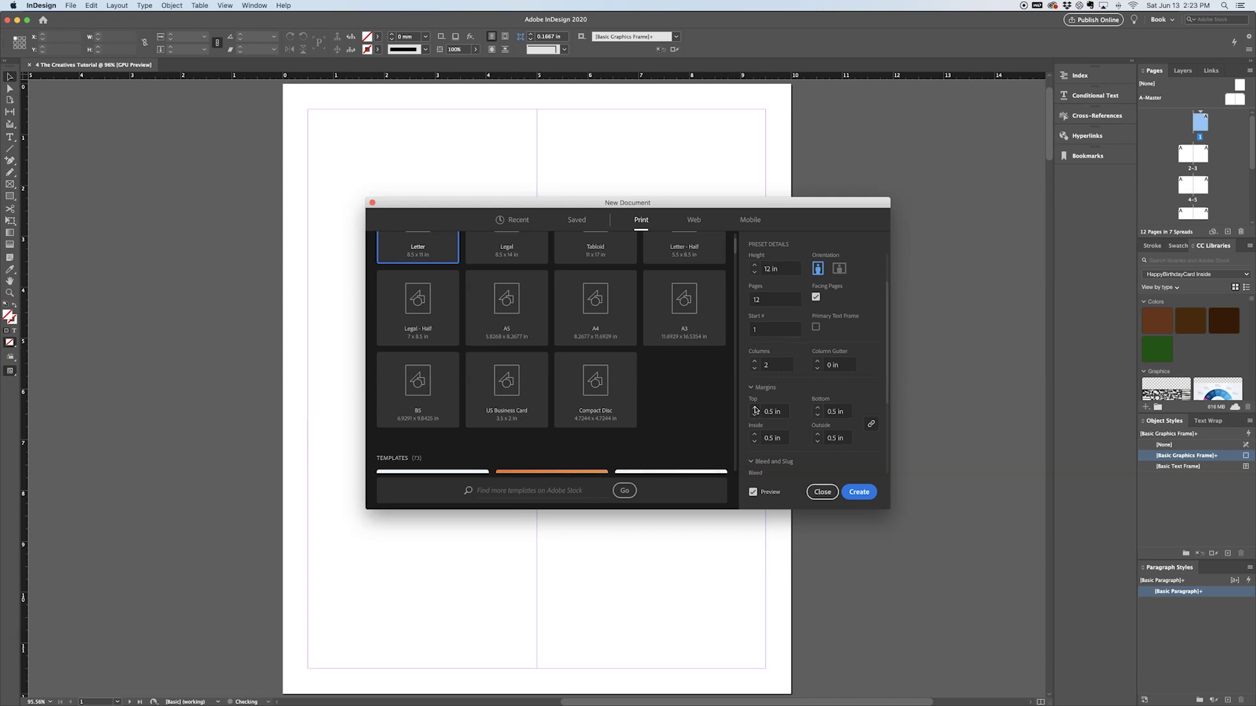
left_click(754, 409)
left_click(754, 408)
left_click(754, 408)
left_click(754, 408)
left_click(754, 408)
left_click(754, 408)
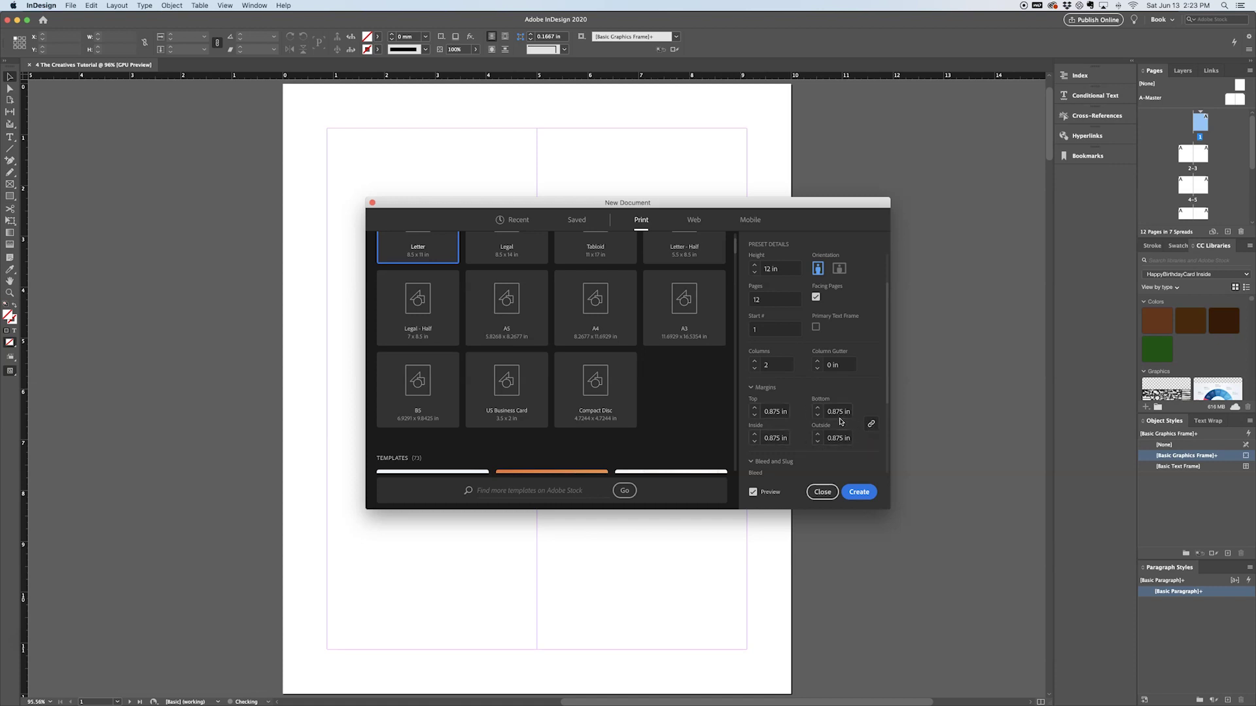
left_click(871, 425)
left_click(755, 407)
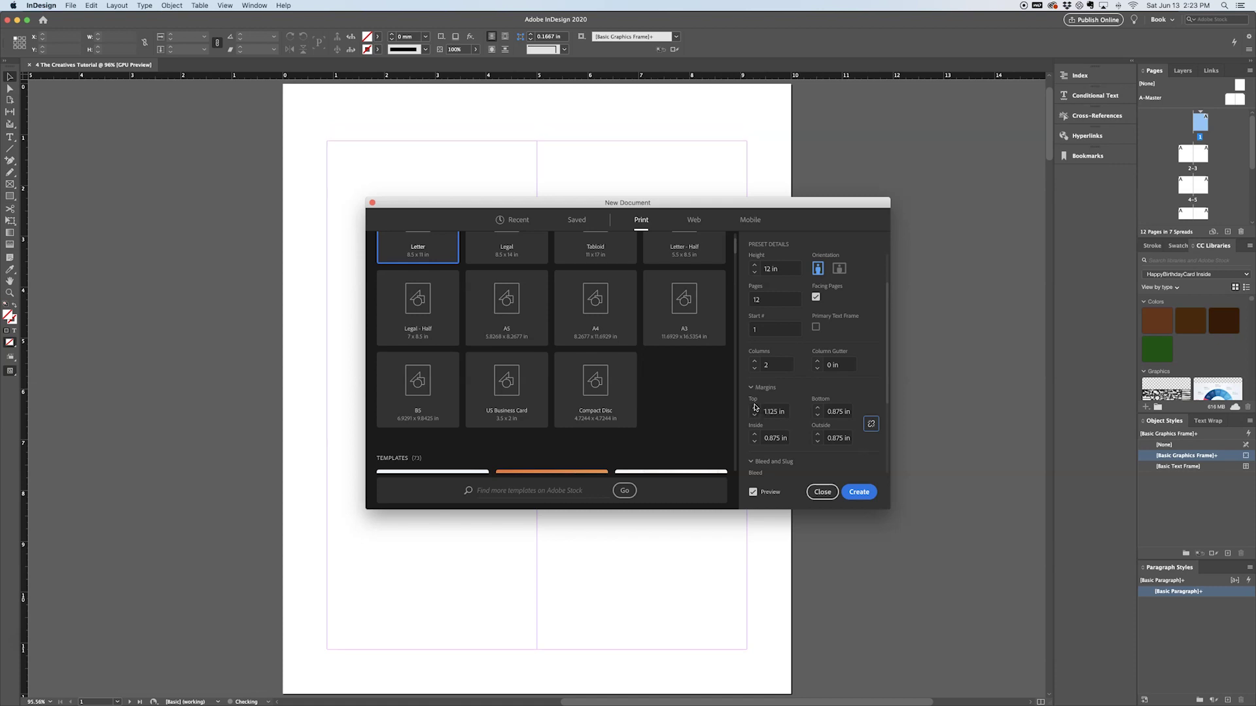
left_click(755, 415)
left_click(755, 433)
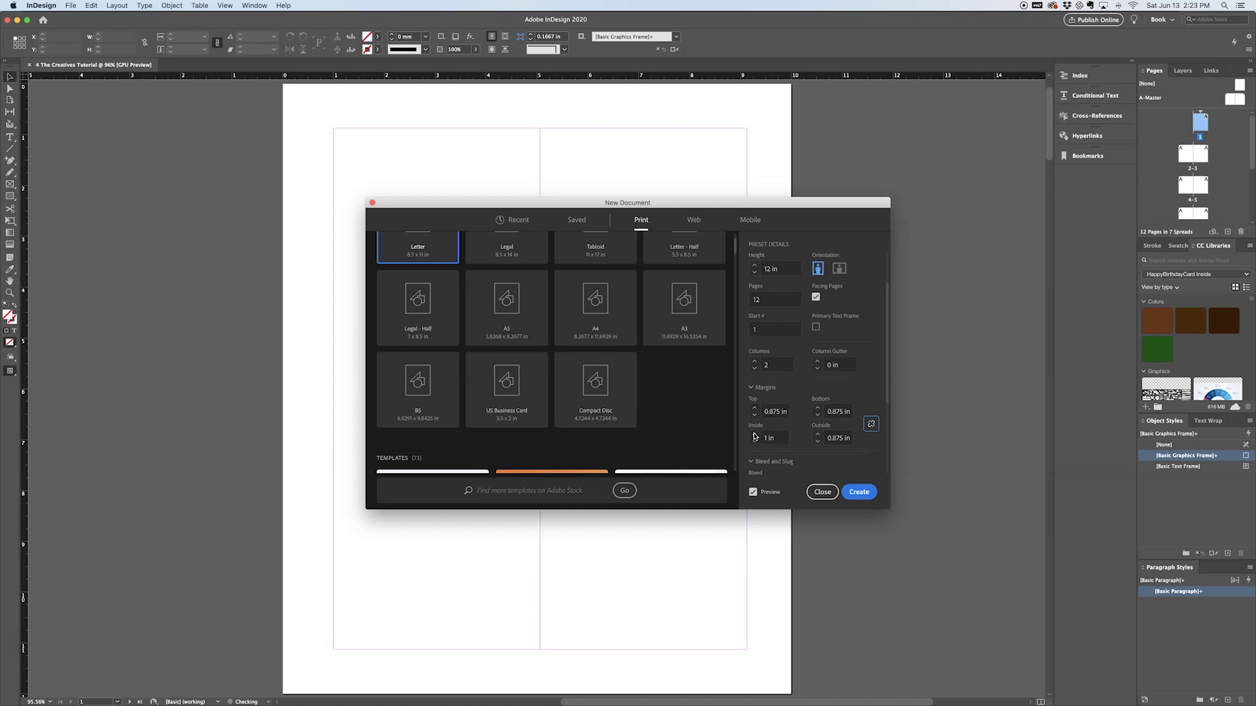
left_click(755, 433)
left_click(755, 442)
left_click(754, 442)
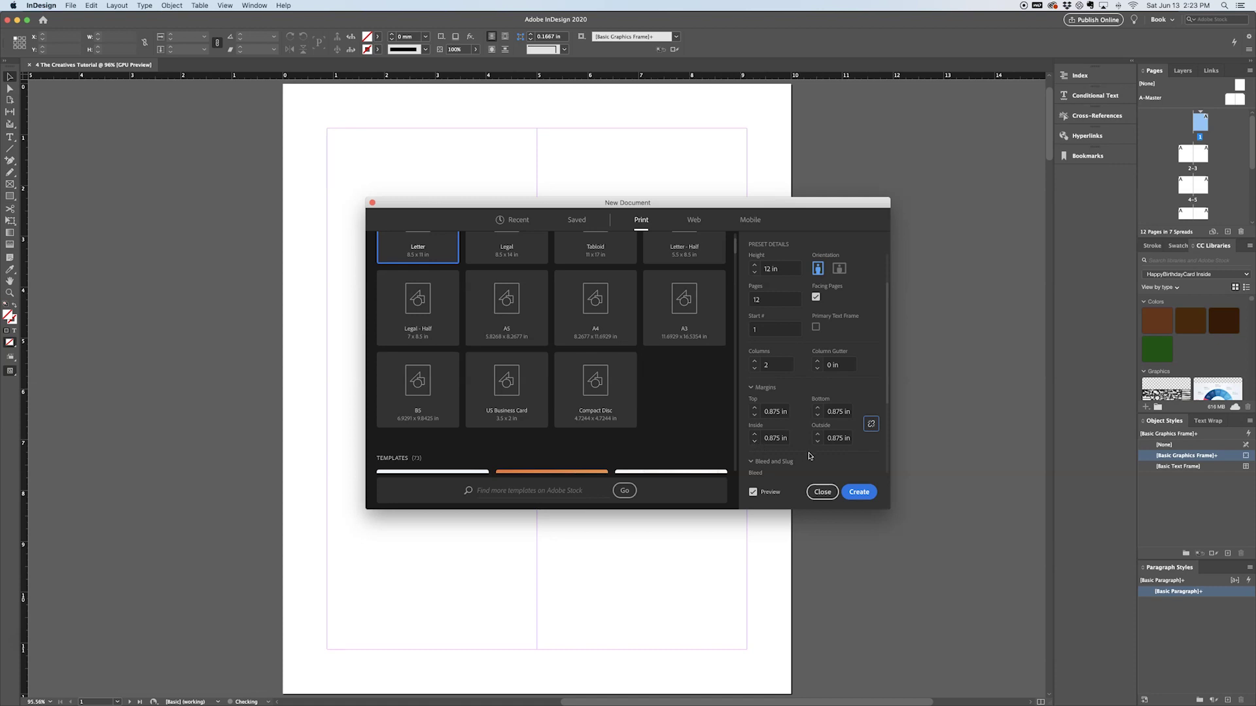
left_click(873, 428)
scroll(886, 406, "down", 1)
Set the linked bleed to 0.25 in on all four sides
scroll(886, 407, "down", 5)
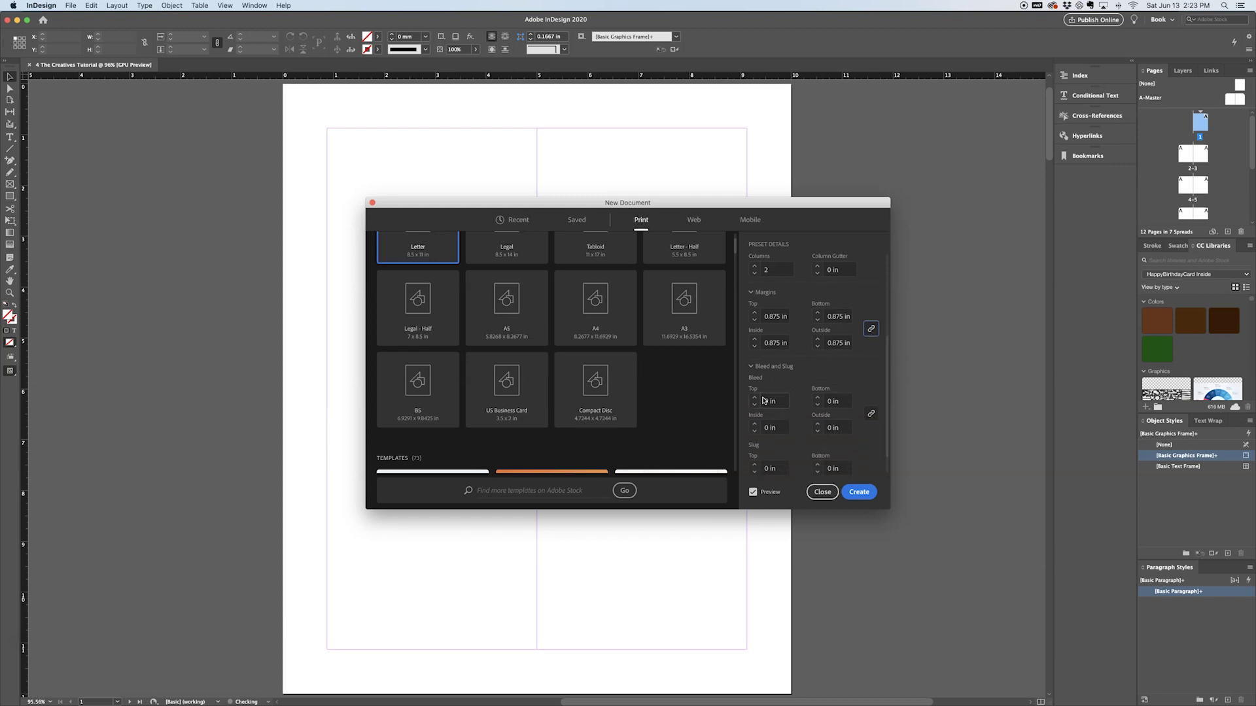
left_click(756, 397)
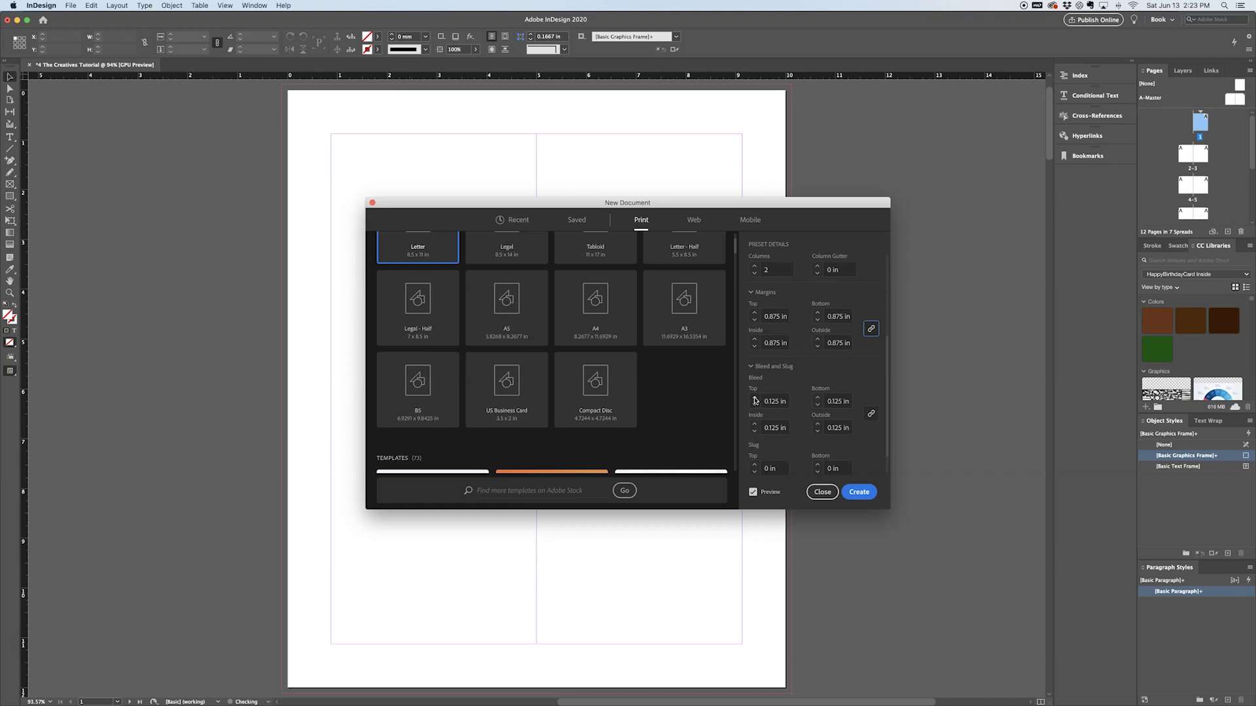
left_click(756, 398)
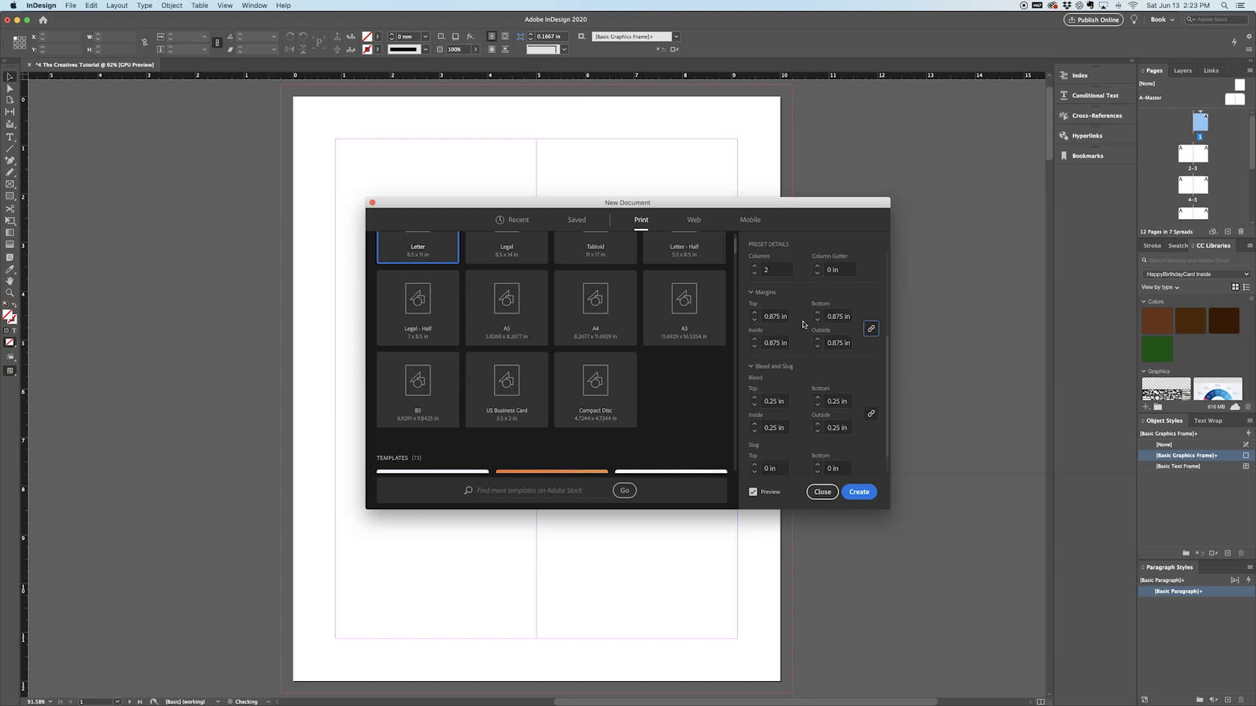
scroll(773, 405, "down", 1)
left_click(774, 400)
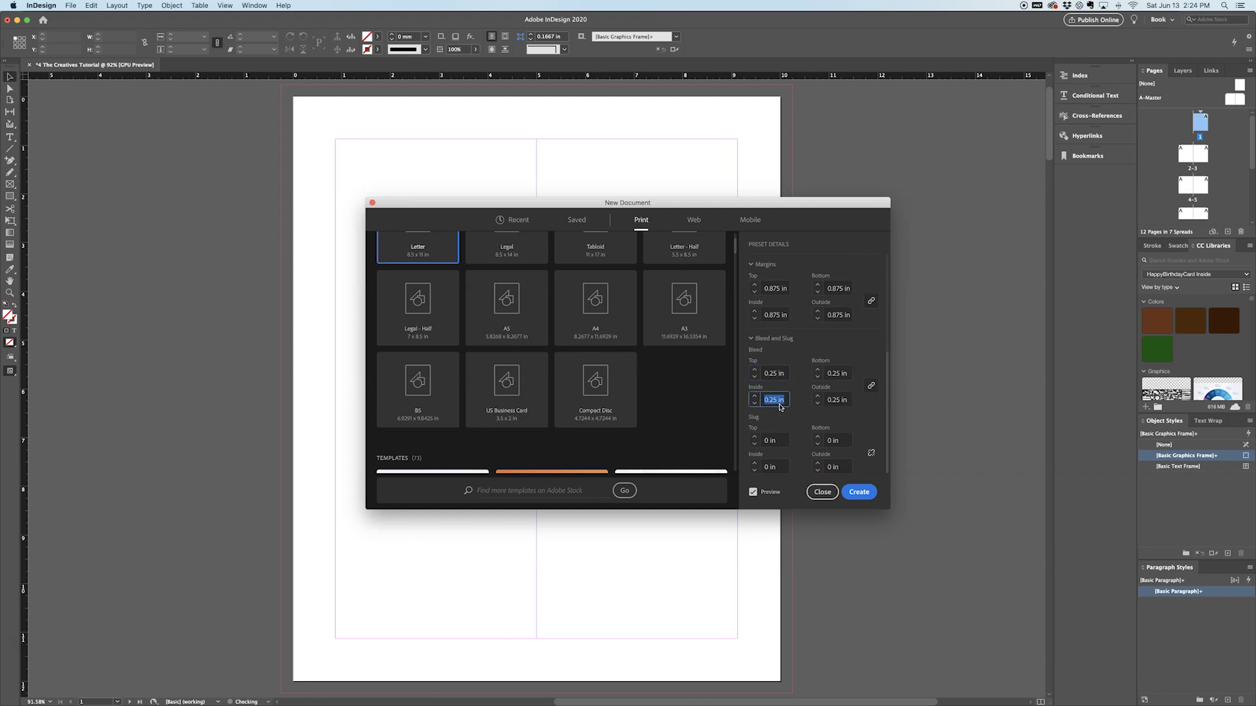
Leave the slug at 0 in and create the document
left_click(763, 444)
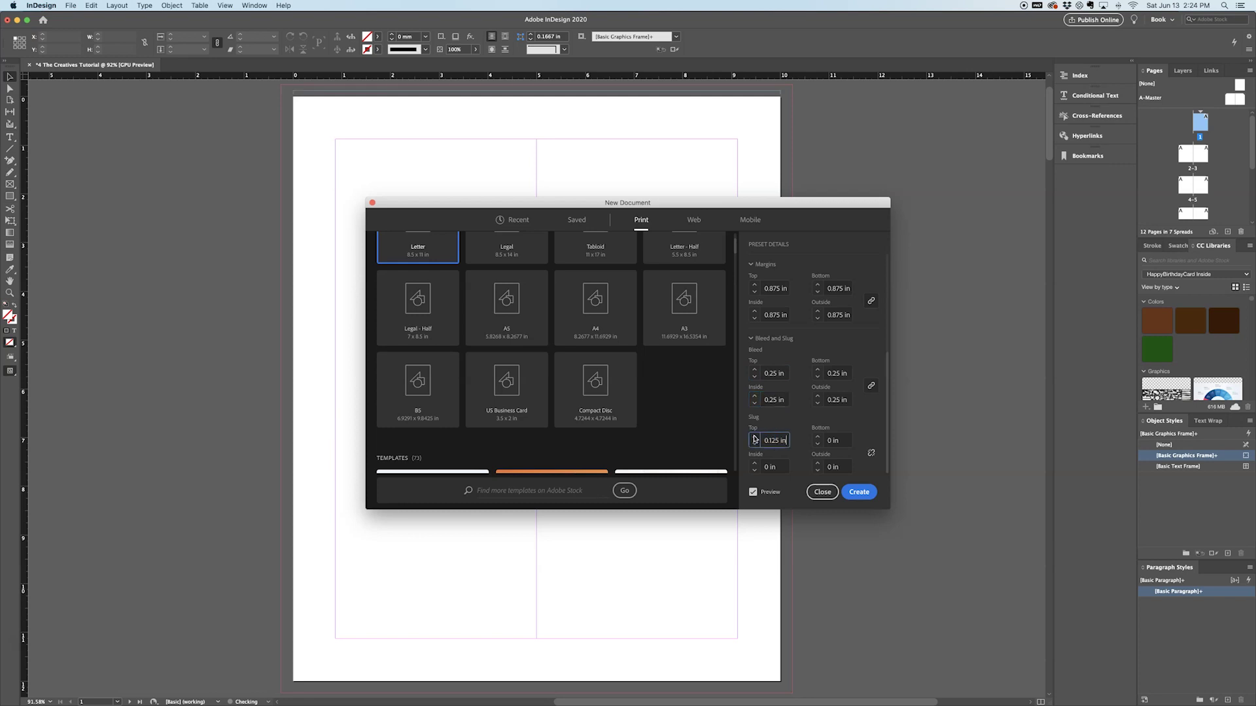
left_click(754, 437)
left_click(755, 436)
left_click(754, 437)
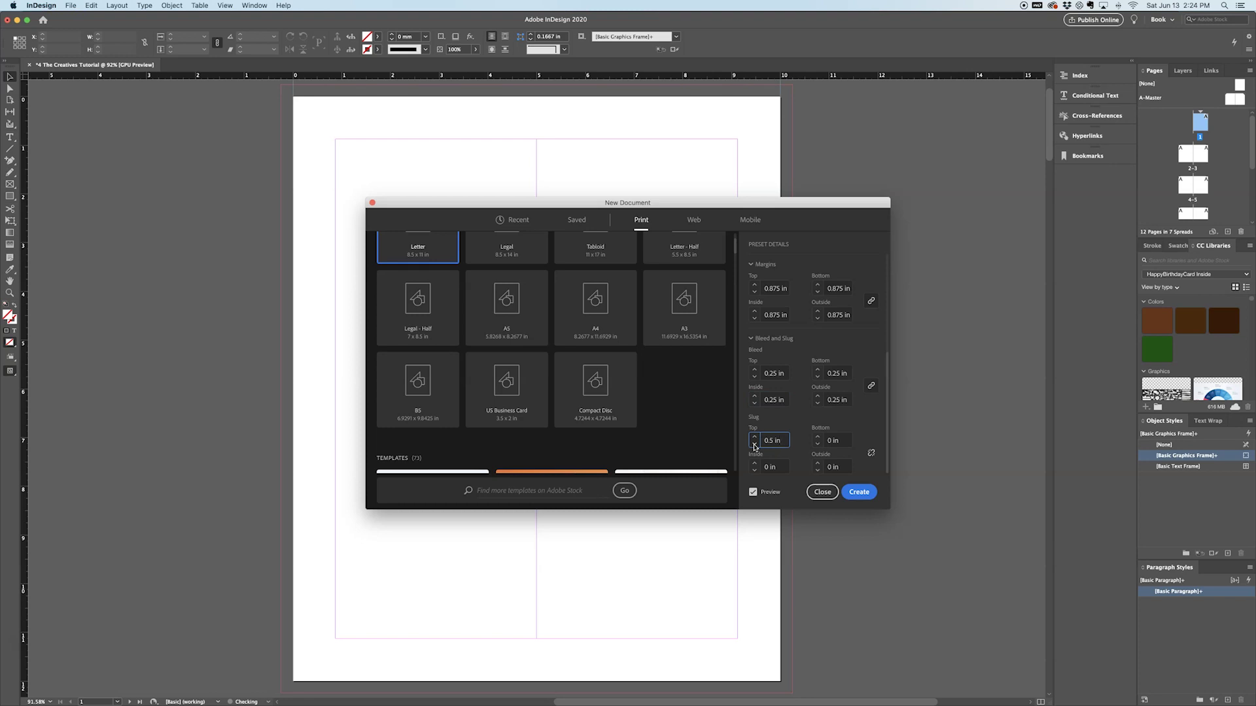
left_click(754, 444)
left_click(754, 444)
left_click(755, 445)
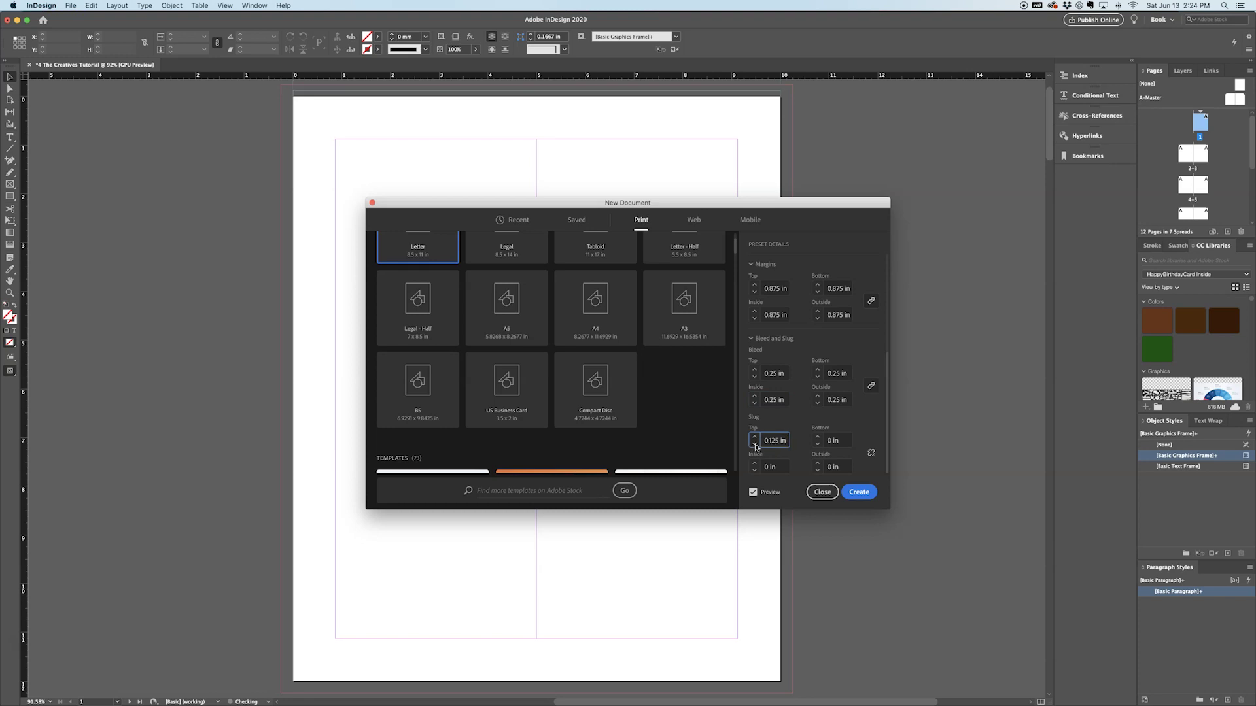
left_click(755, 444)
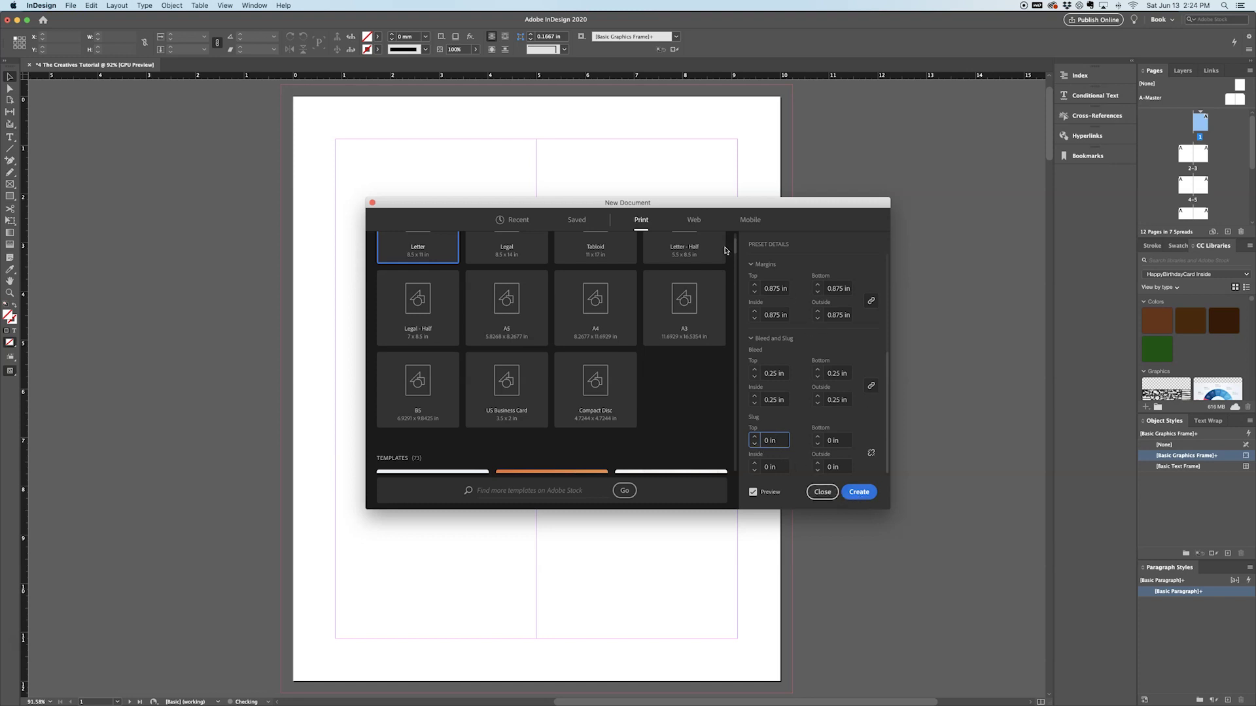
mouse_move(734, 250)
left_mouse_down()
mouse_move(736, 286)
mouse_move(735, 262)
left_mouse_up()
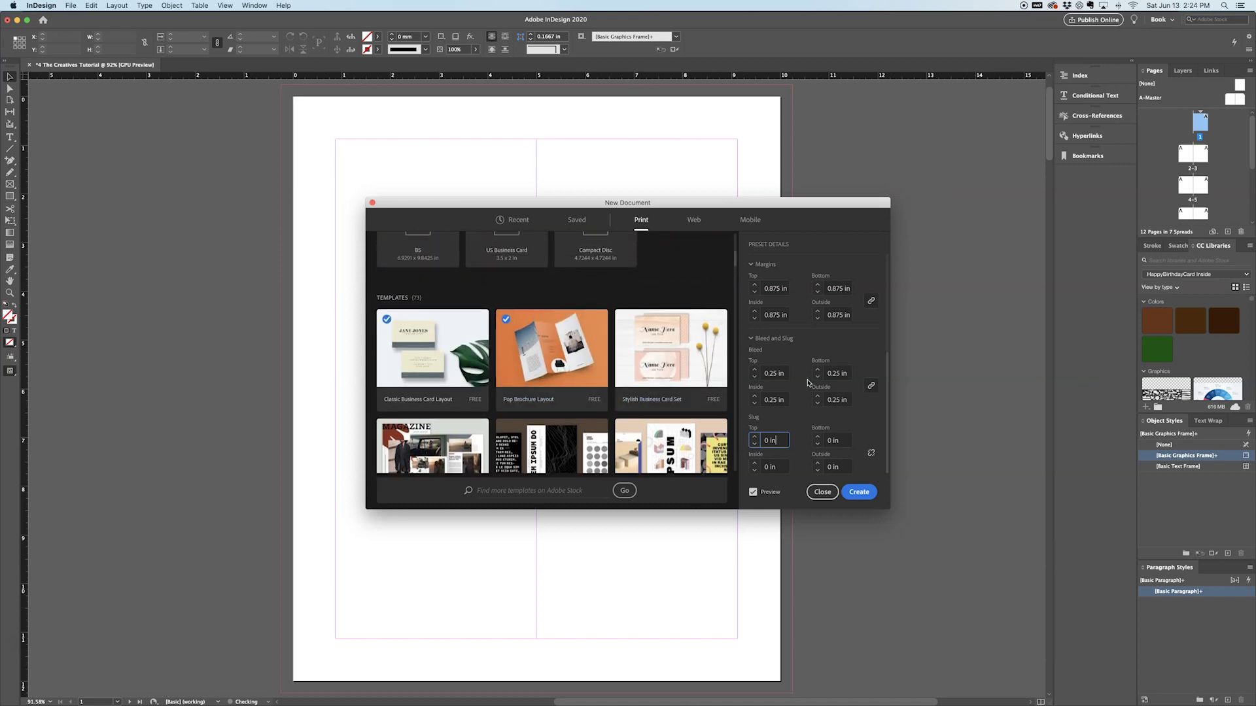
left_click(859, 491)
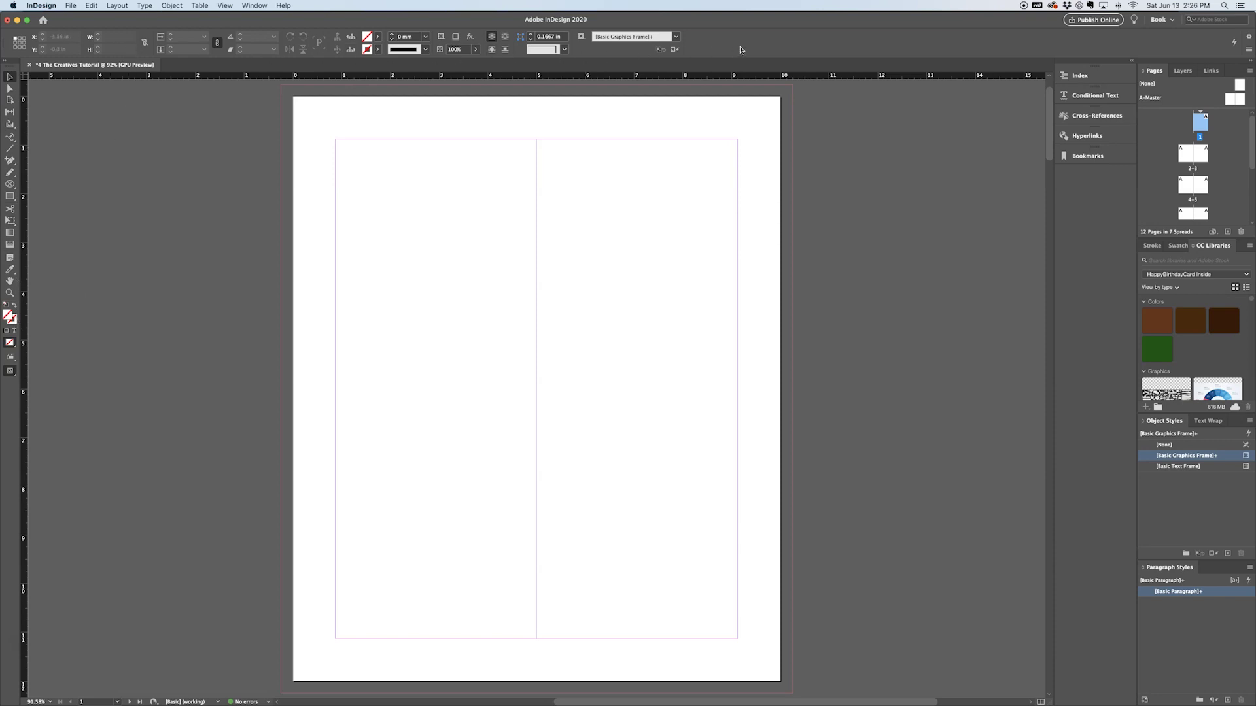
Confirm the Control panel customisation, then detach the CC Libraries panel and close it
left_click(1249, 37)
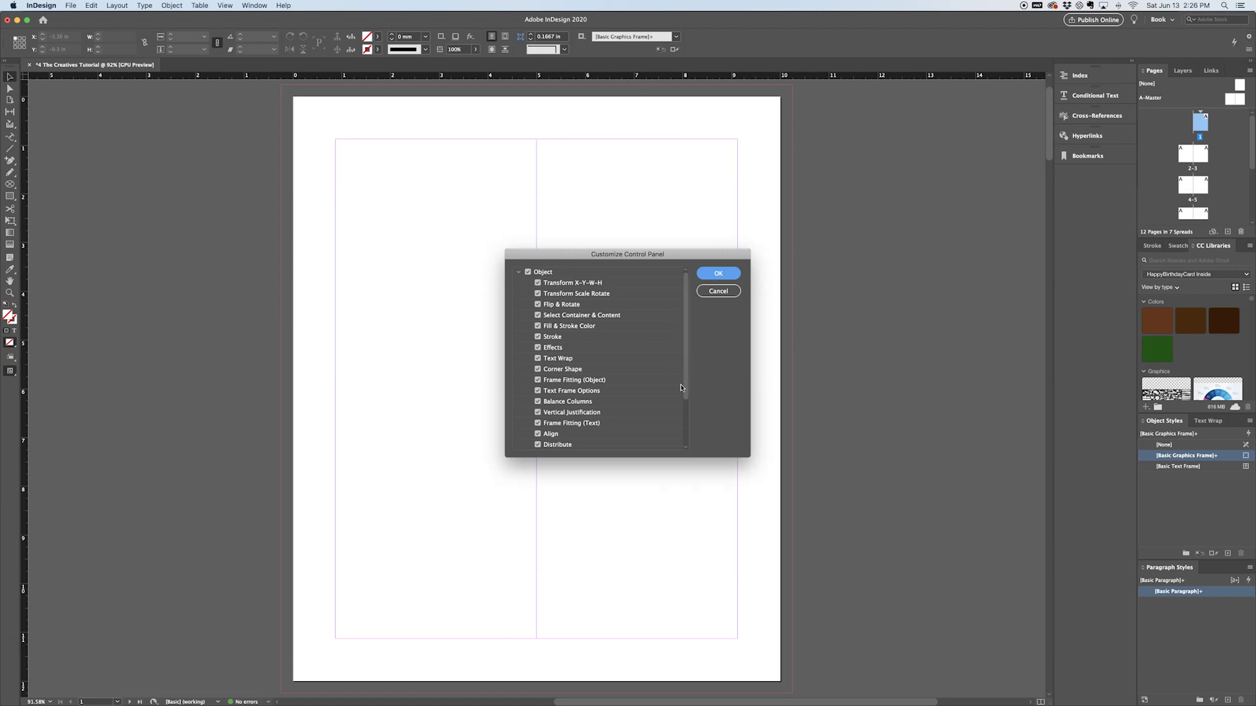
left_click_drag(682, 390, 677, 434)
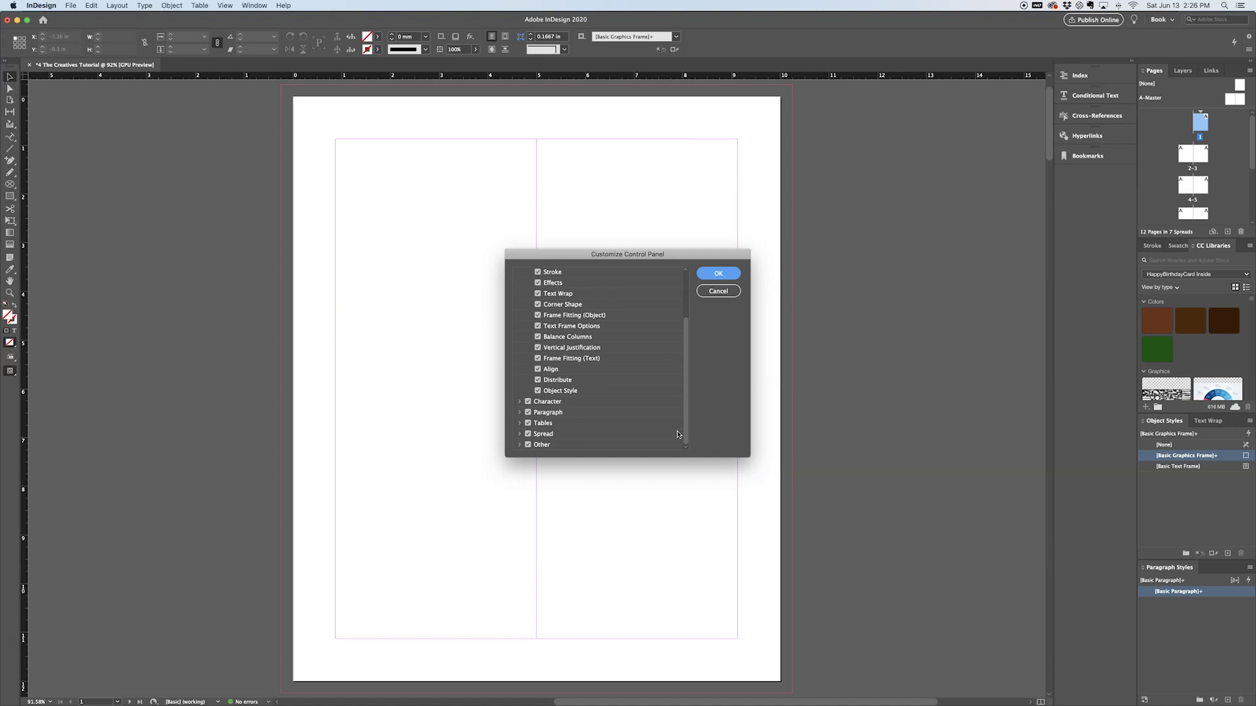
left_click(724, 273)
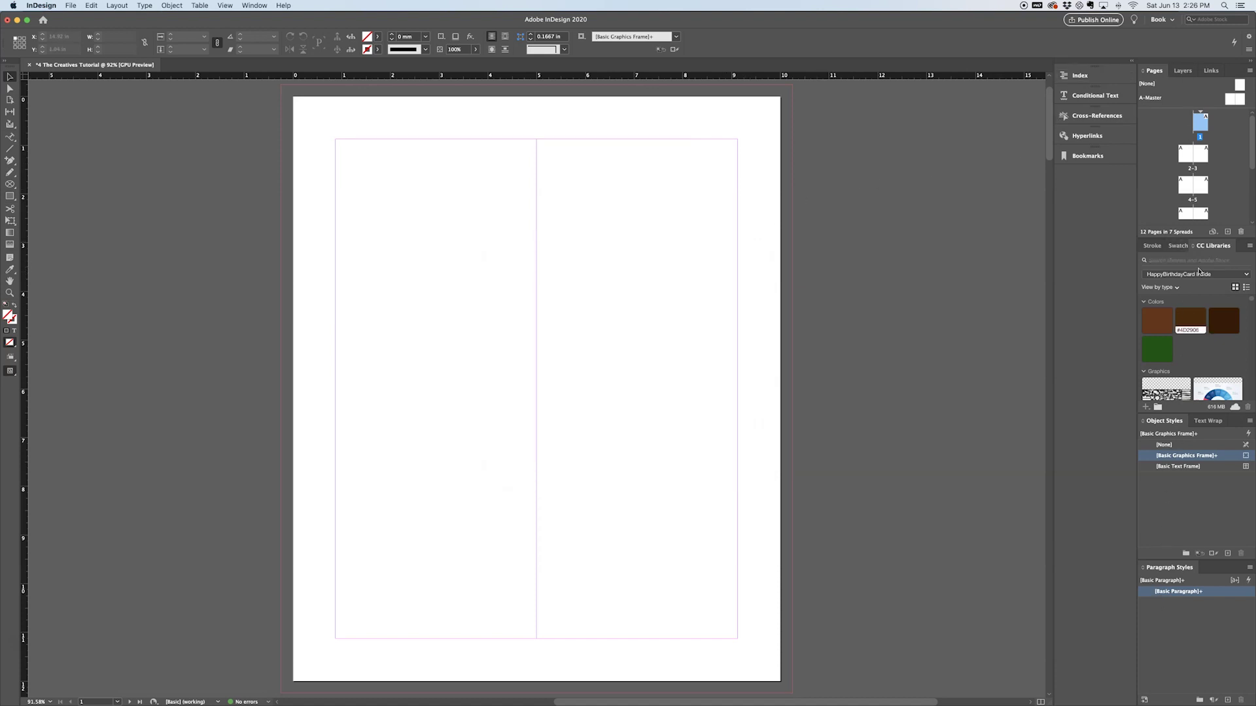
mouse_move(1213, 245)
left_mouse_down()
mouse_move(1009, 252)
mouse_move(892, 157)
left_mouse_up()
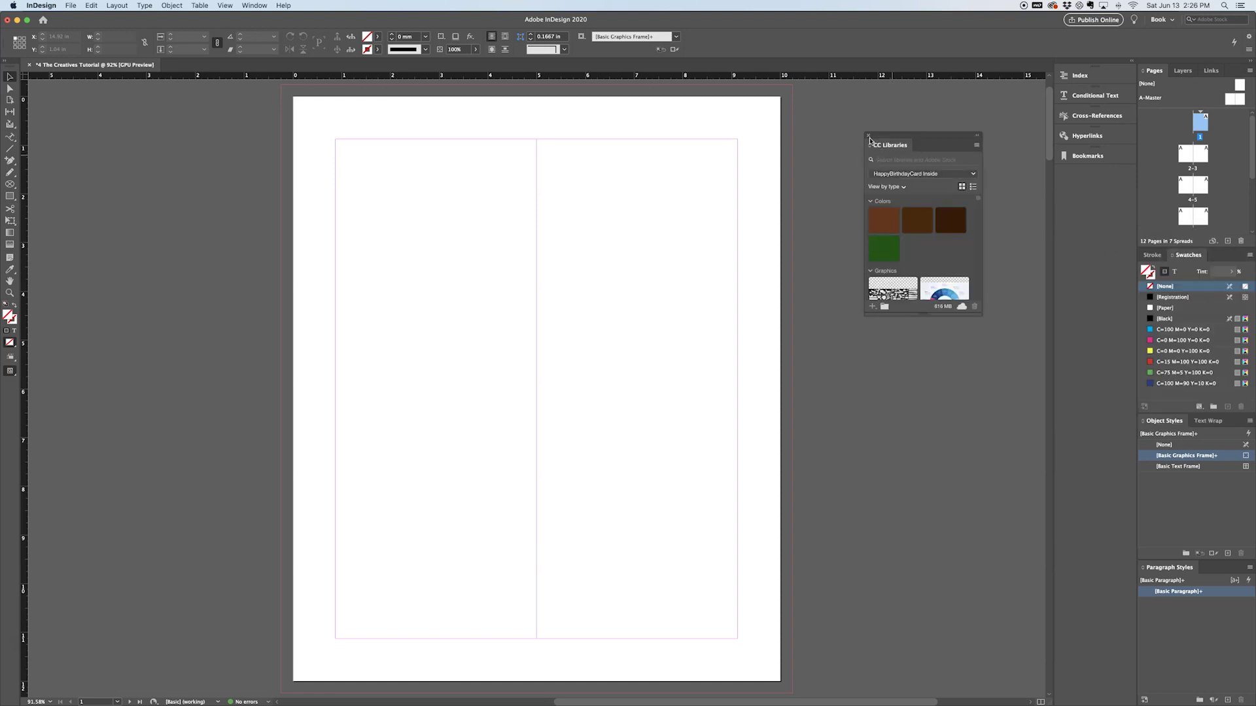
left_click(870, 137)
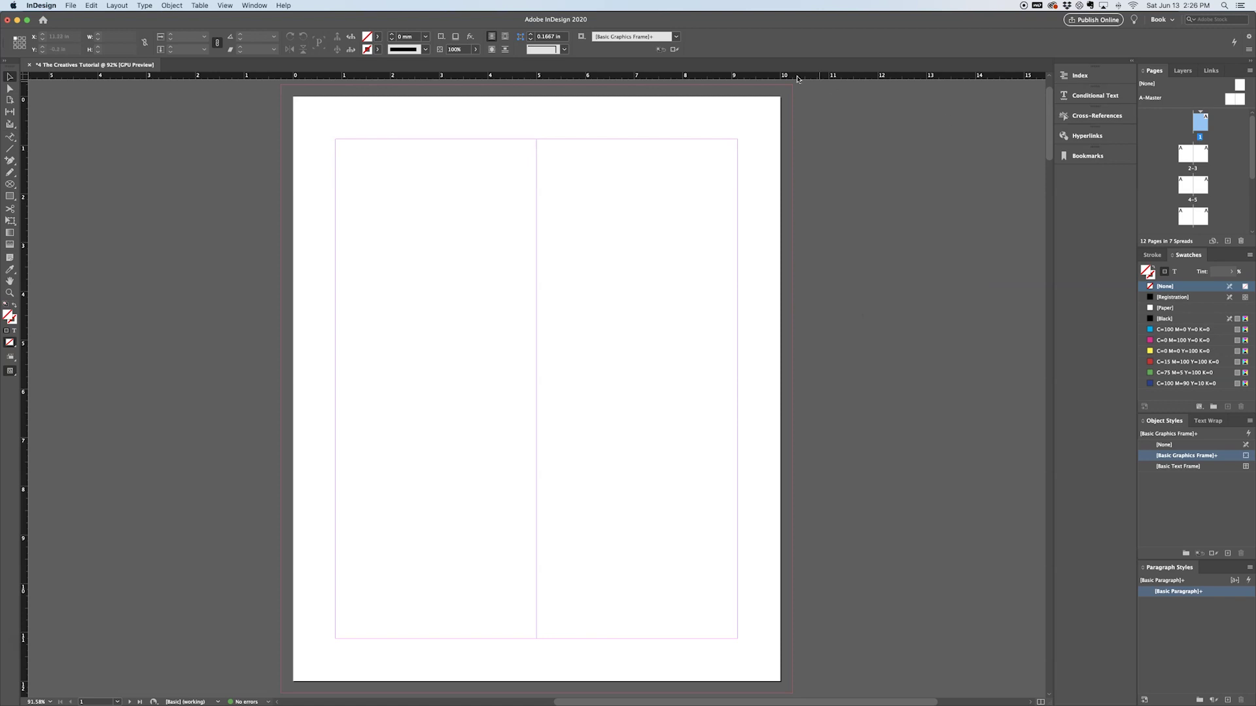
Show the Stroke panel from the Window menu
left_click(254, 6)
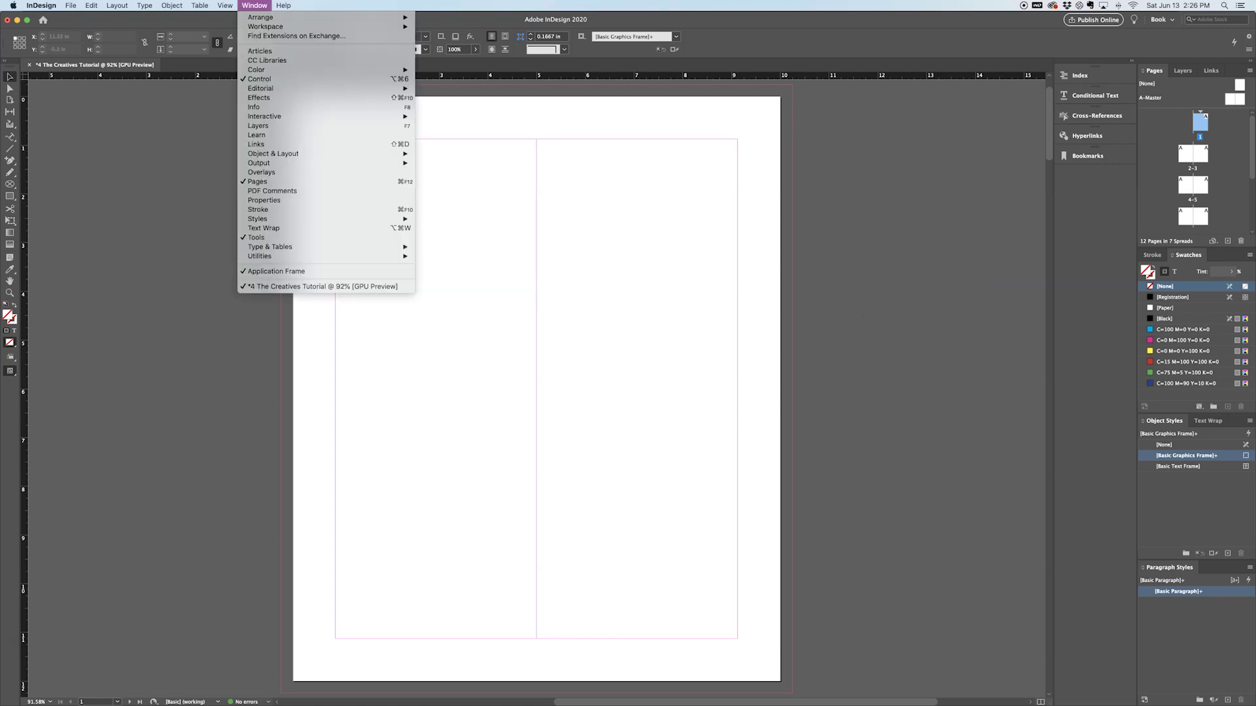
left_click(254, 6)
left_click(255, 6)
left_click(282, 210)
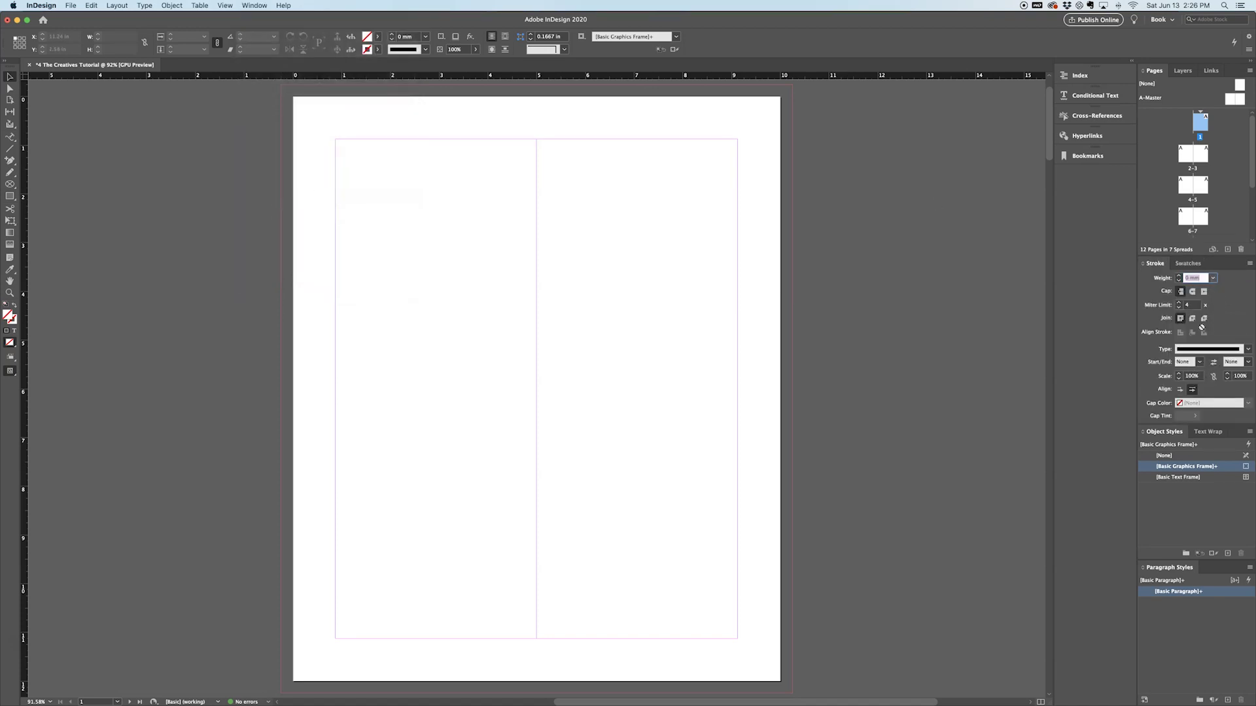
Switch to the saved personal workspace and collapse the side panels to icons
left_click(255, 6)
mouse_move(257, 27)
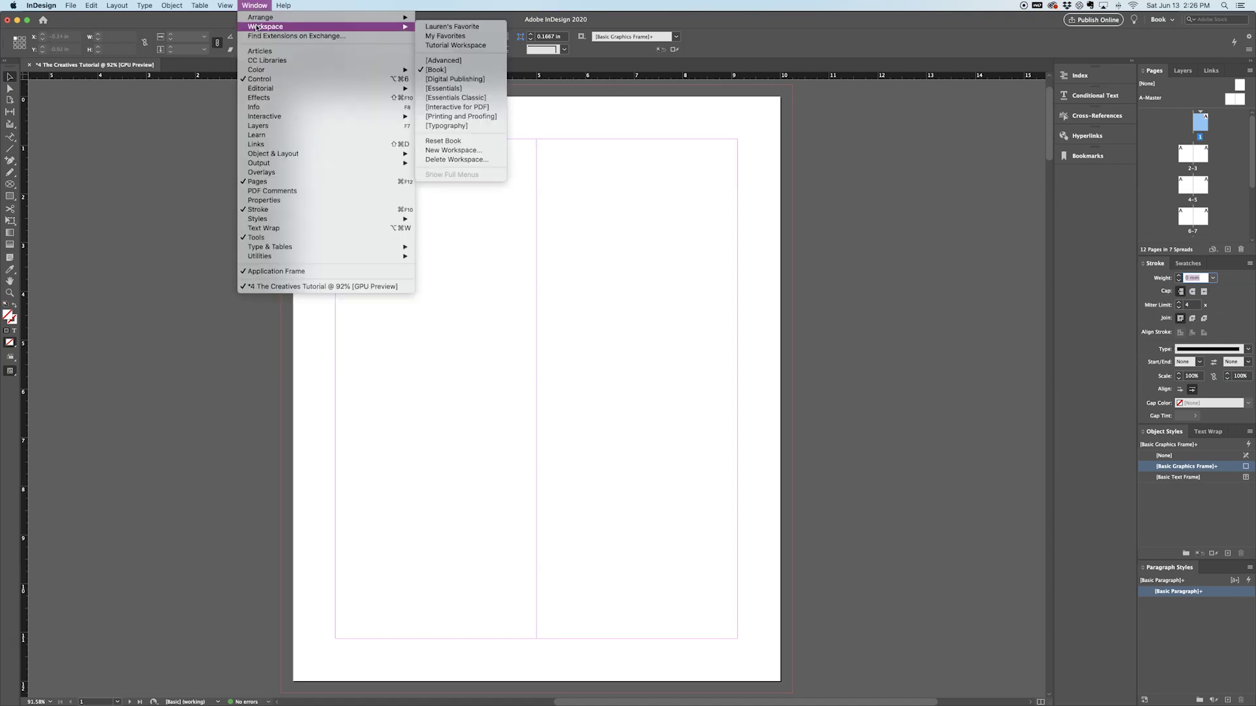
left_click(442, 27)
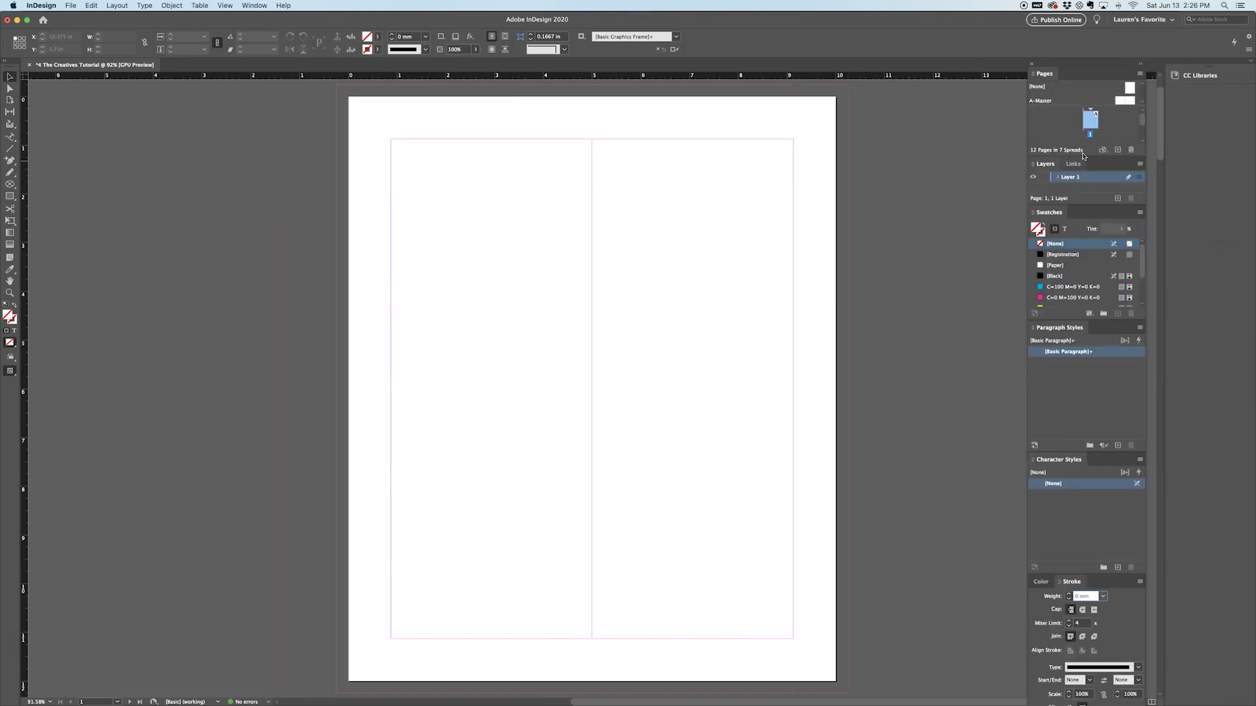
double_click(1096, 67)
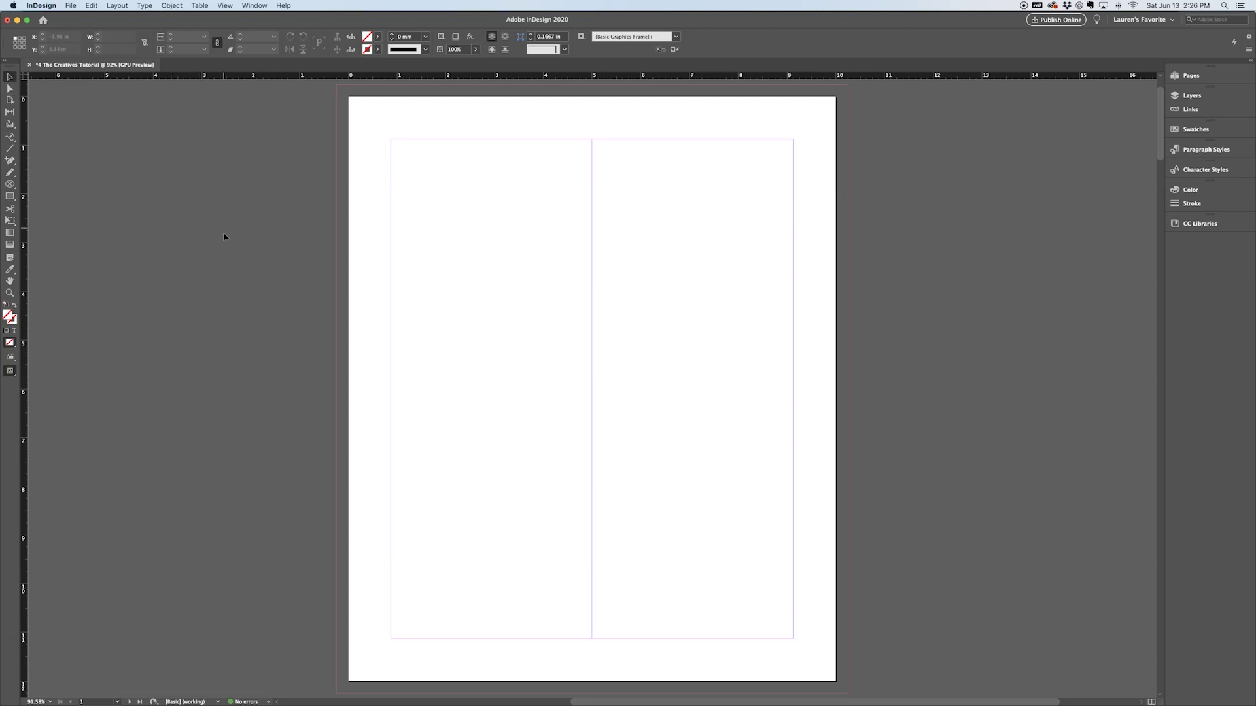
left_click(12, 138)
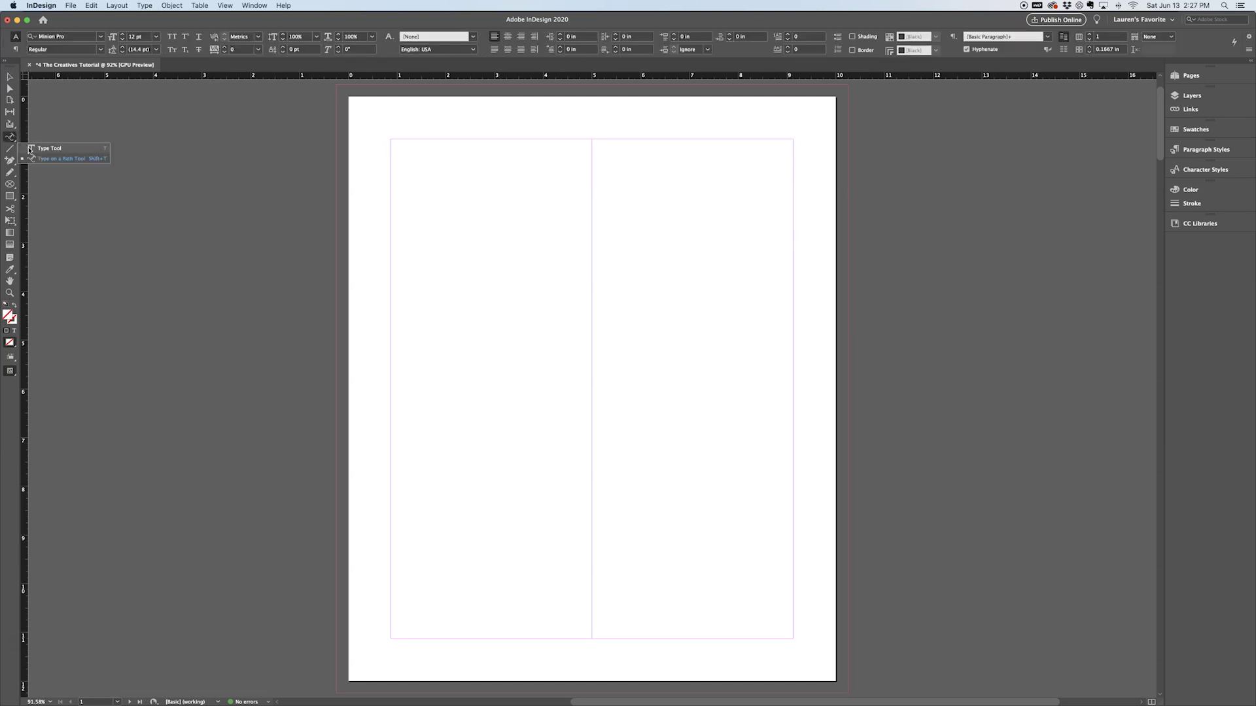
Draw a text frame atop the left column reading 'Hello this is the type tool'
left_click(30, 150)
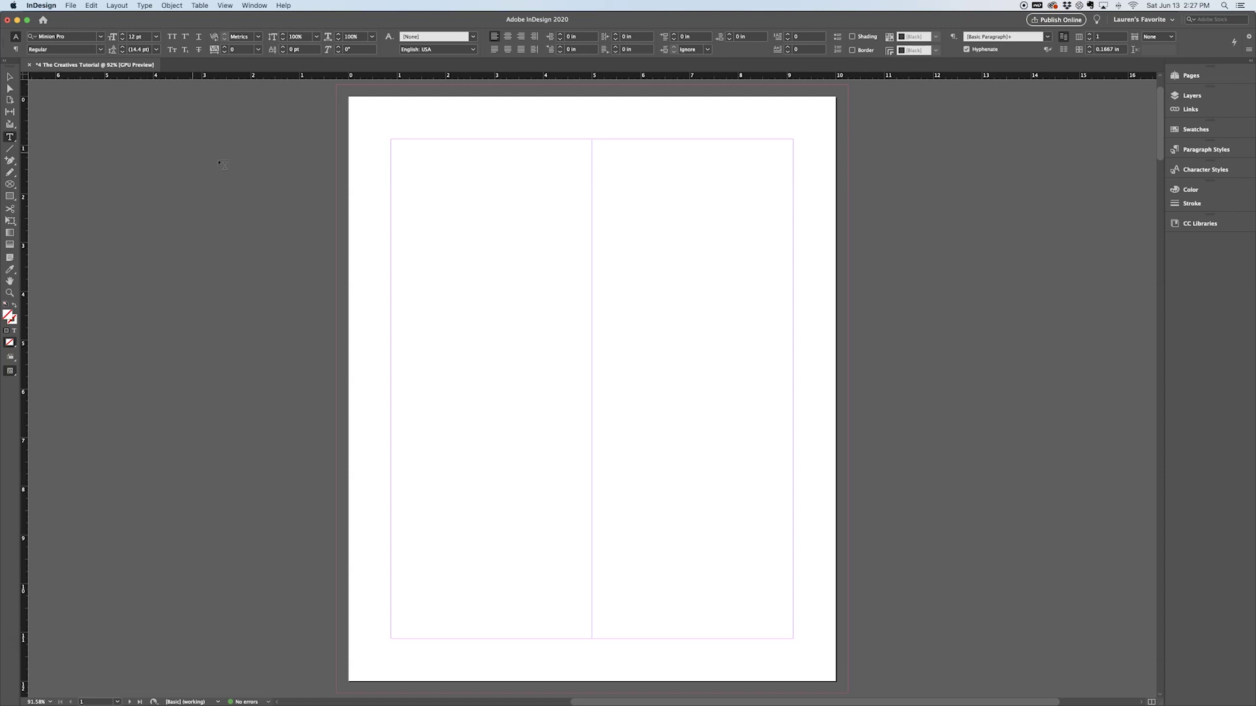
left_click_drag(392, 192, 594, 433)
type("Hel")
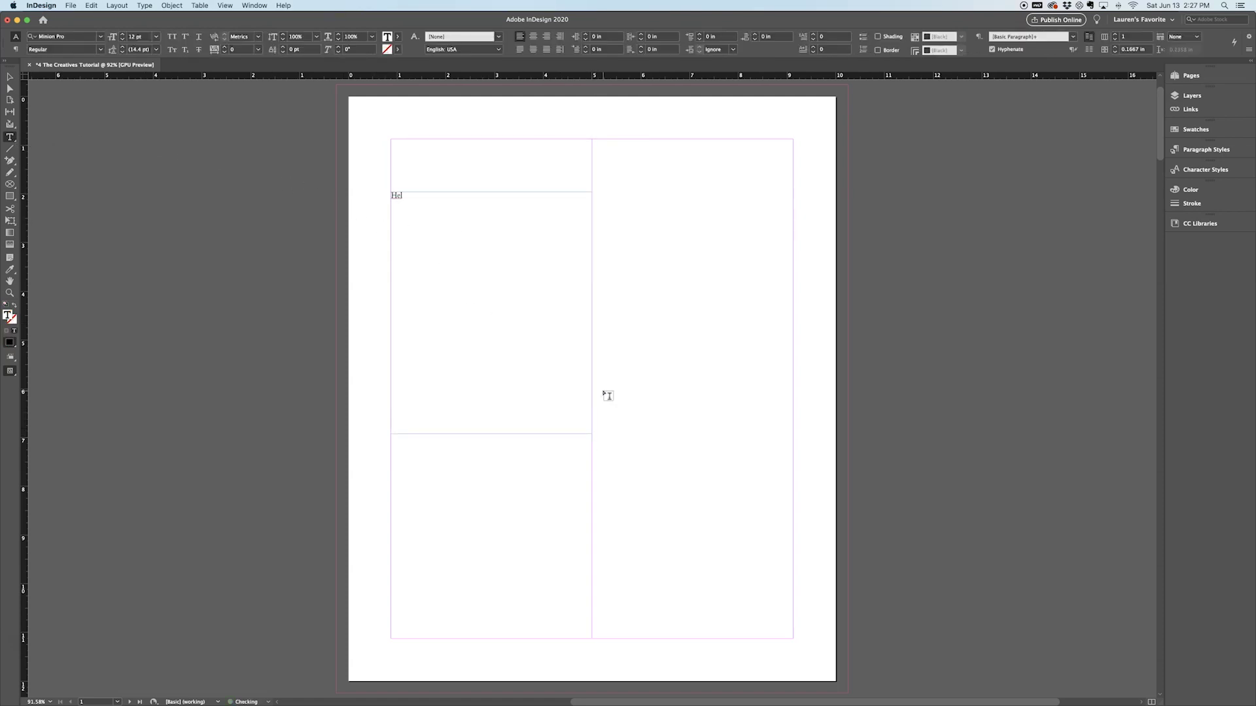
type("lo this is the type tool")
Draw a 3.545 in circular ellipse frame in the right column
left_click(15, 141)
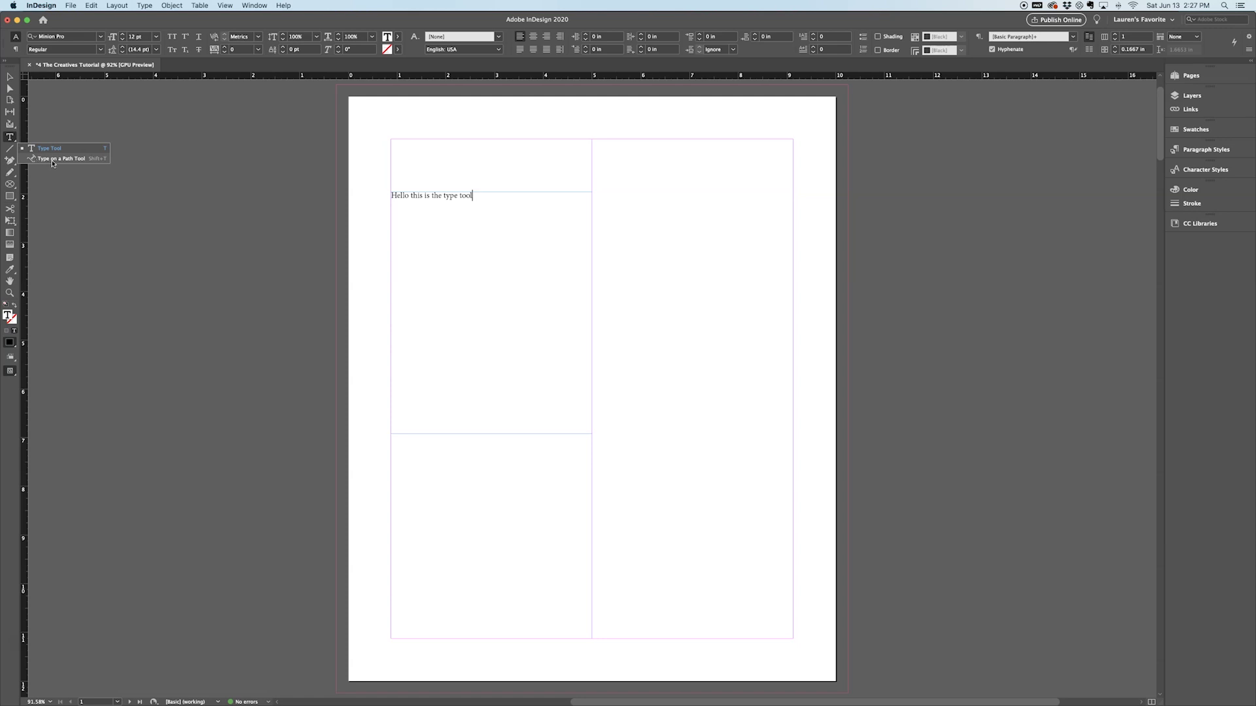
left_click(11, 185)
left_click_drag(621, 210, 798, 418)
Run the text 'TYPE ON A CIRCLE PATH LIKE THIS' along the circle's edge
key("v")
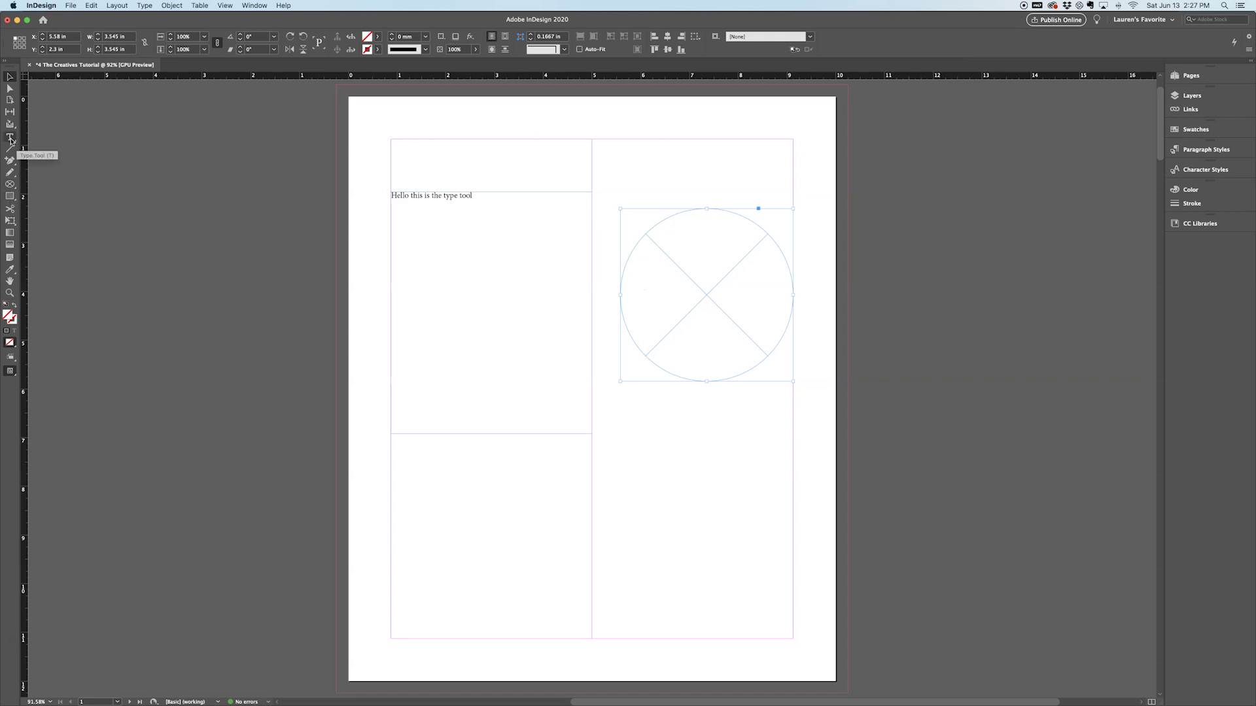
left_click_drag(10, 137, 35, 161)
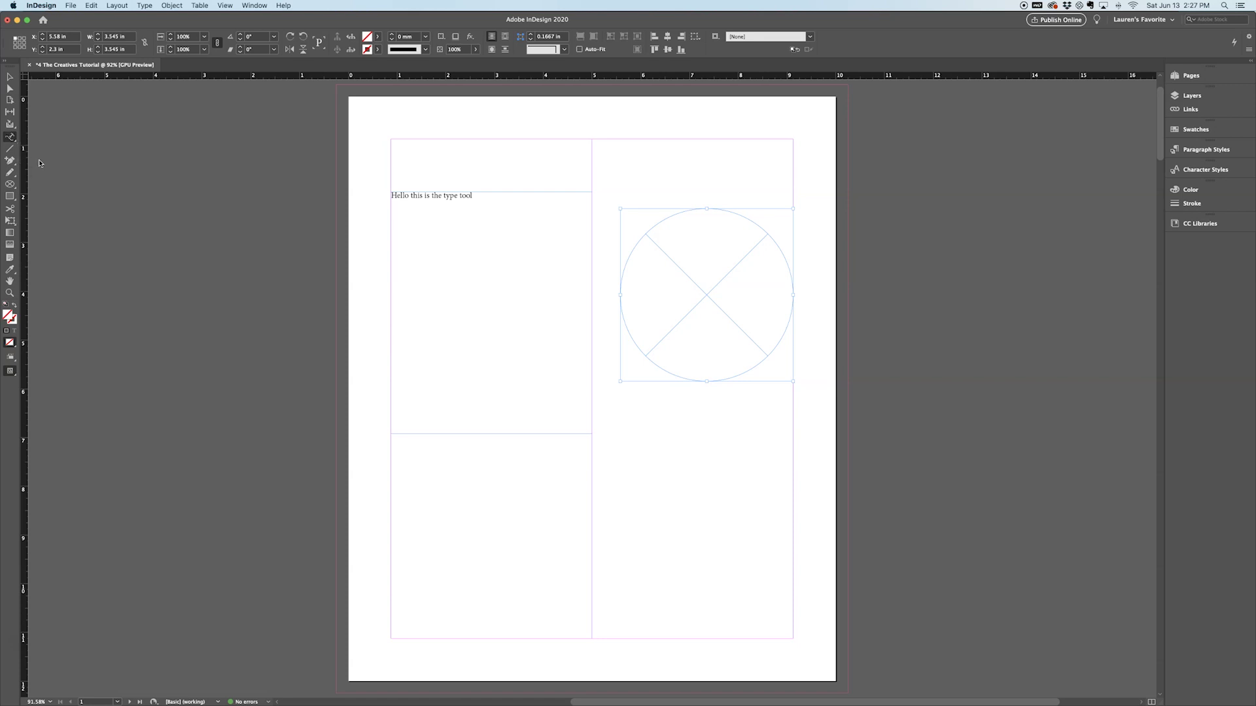
left_click(645, 233)
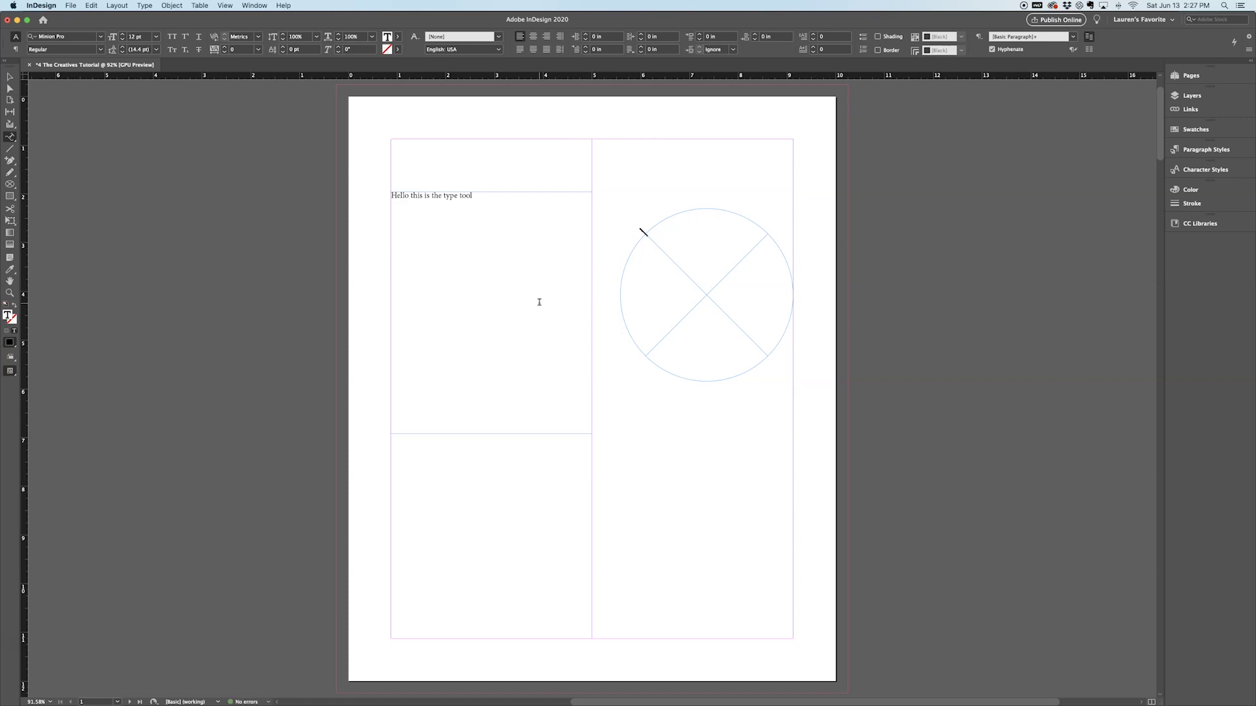
type("Type on a circle path like th")
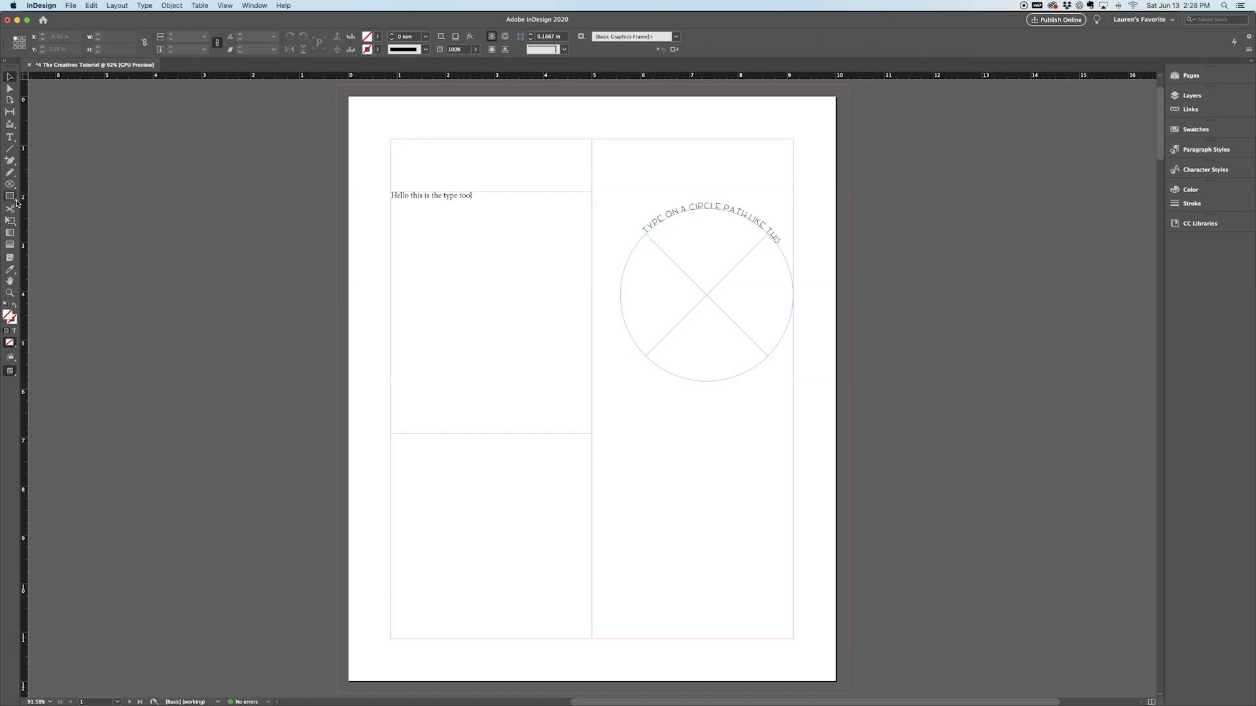
left_click(11, 270)
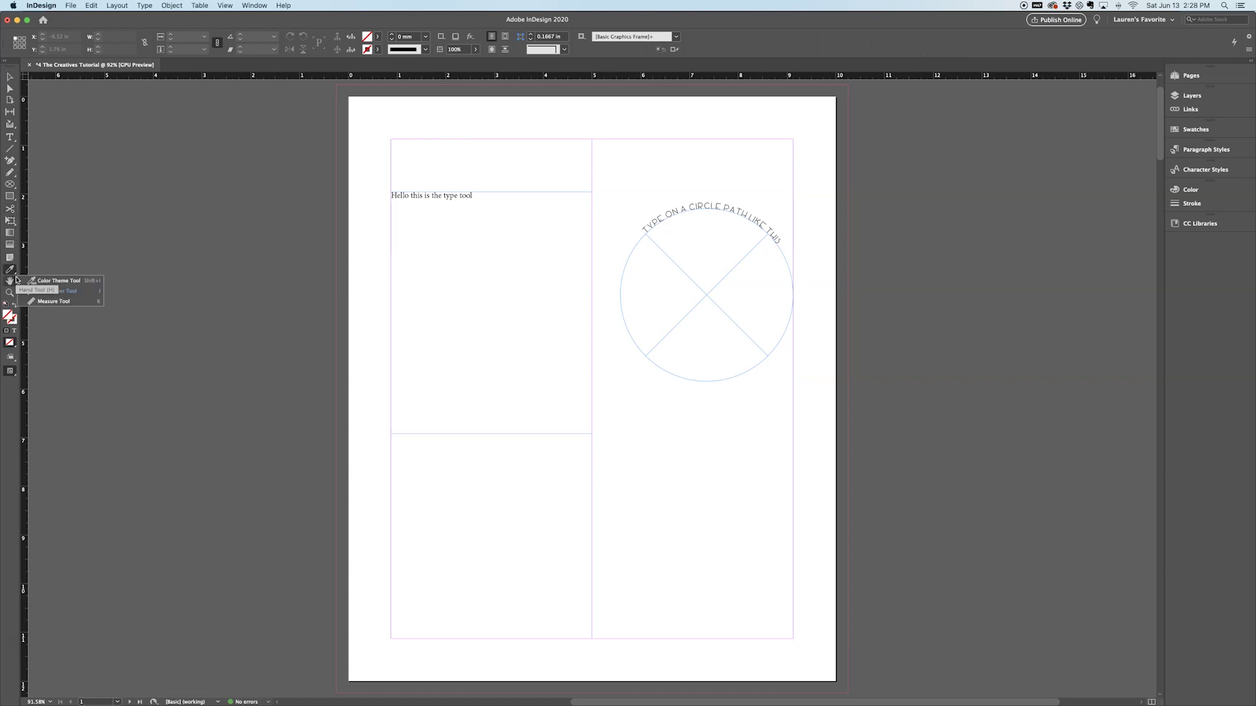
Apply the circle text's MANIFESTO font to the Hello line using the Eyedropper
left_click(11, 271)
key("v")
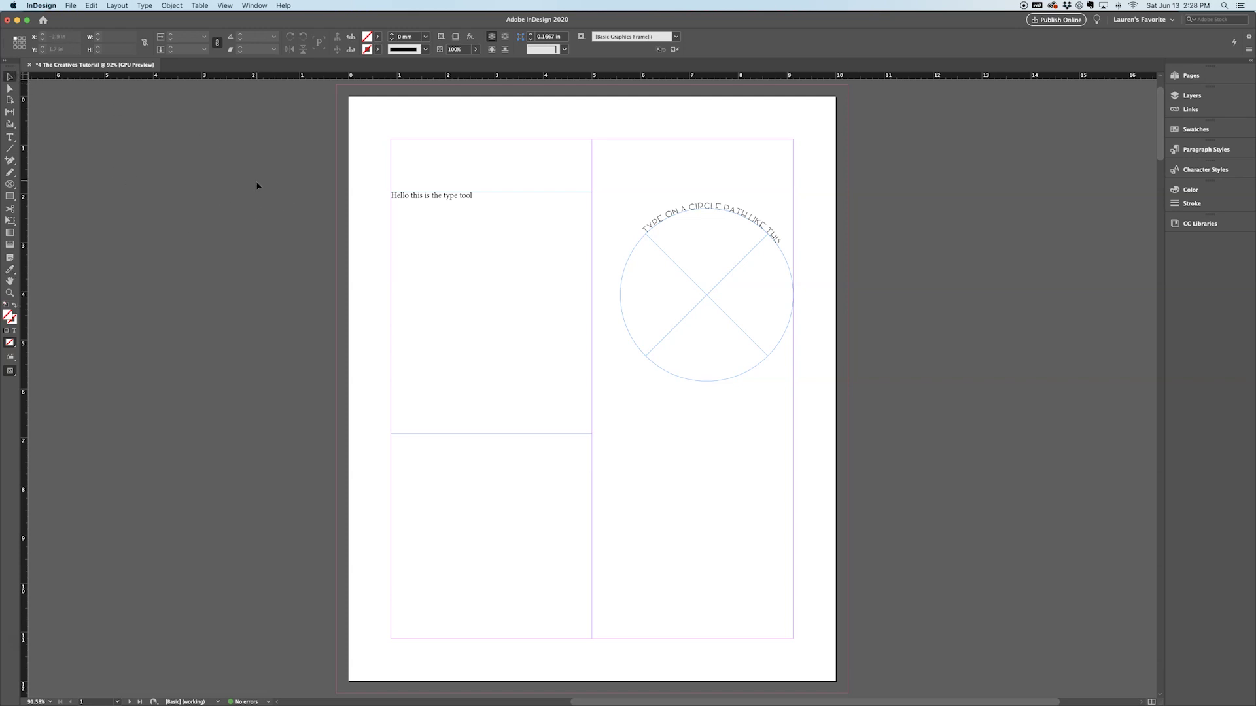
left_click(512, 211)
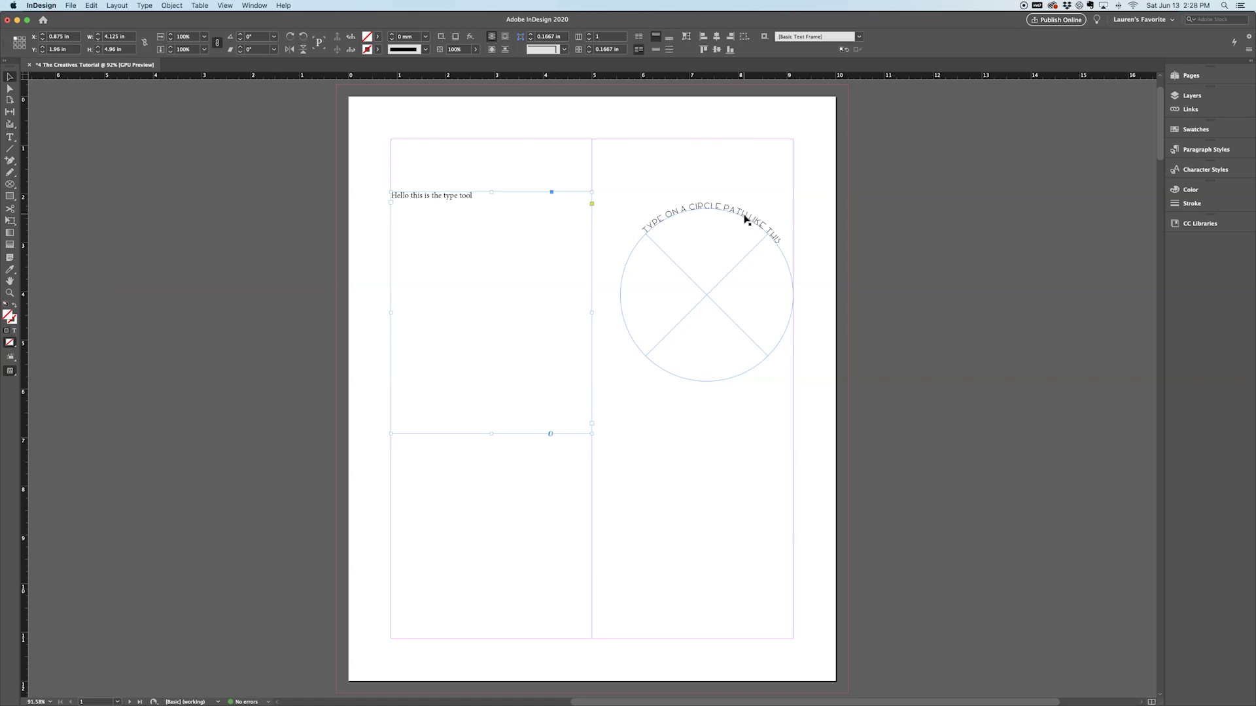
double_click(482, 195)
left_click_drag(482, 195, 268, 211)
left_click(10, 270)
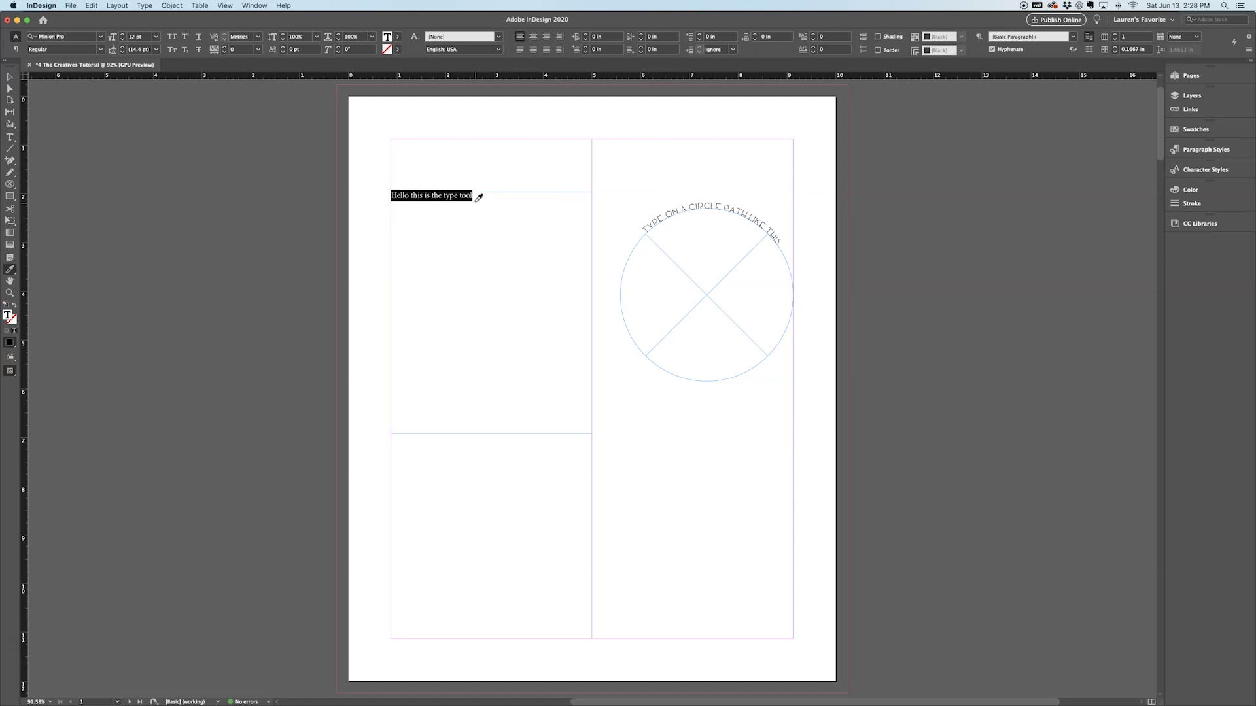
left_click(707, 204)
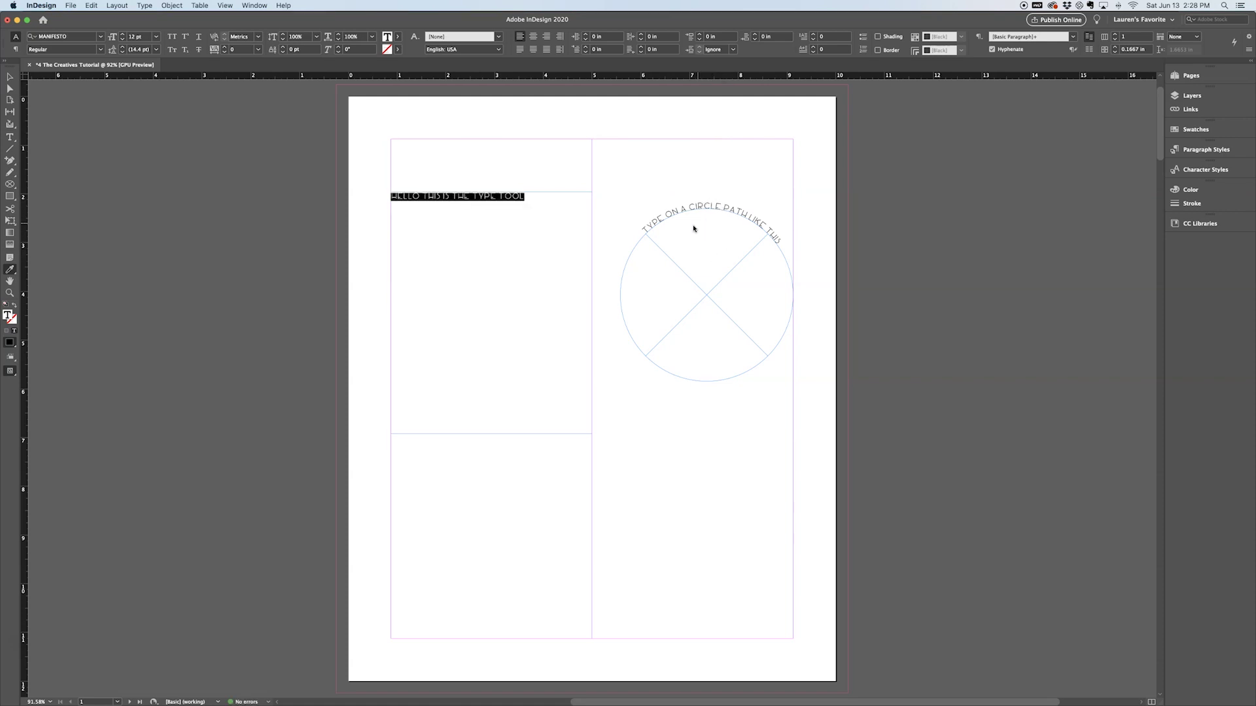
left_click(9, 76)
left_click(175, 199)
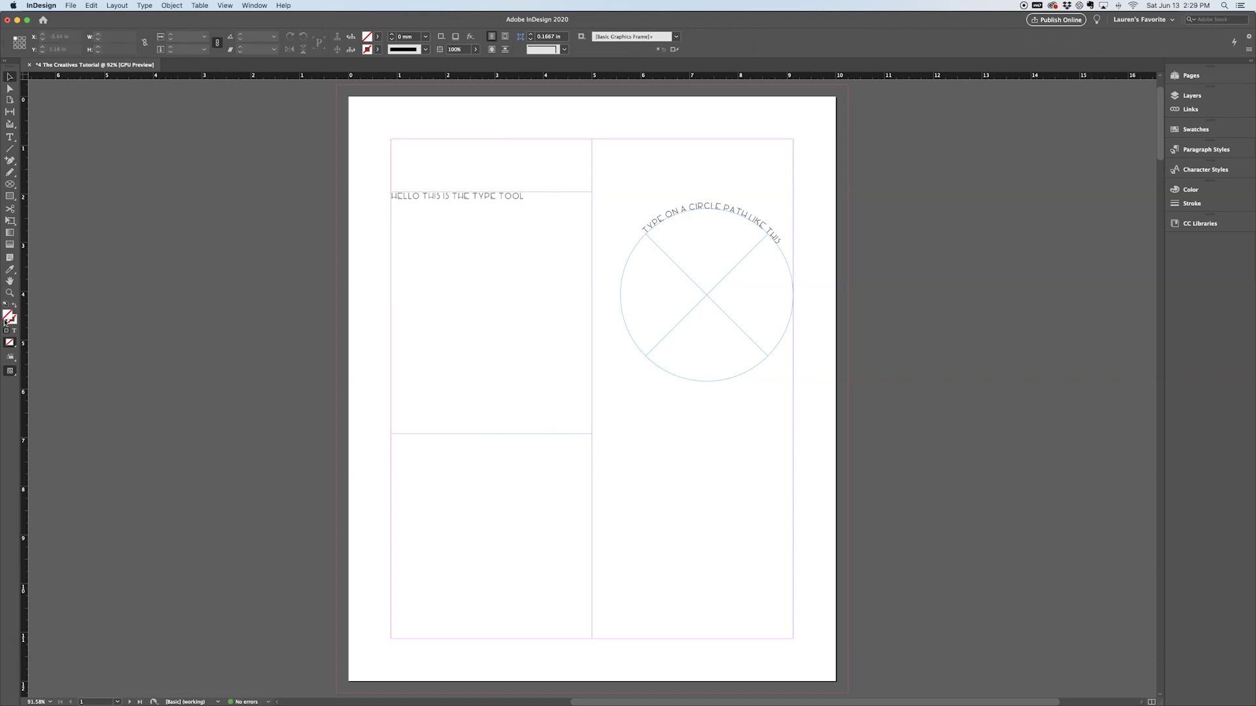
left_click(463, 236)
Fill the HELLO frame dark navy with a thin stroke, then preview without guides and deselect
double_click(16, 318)
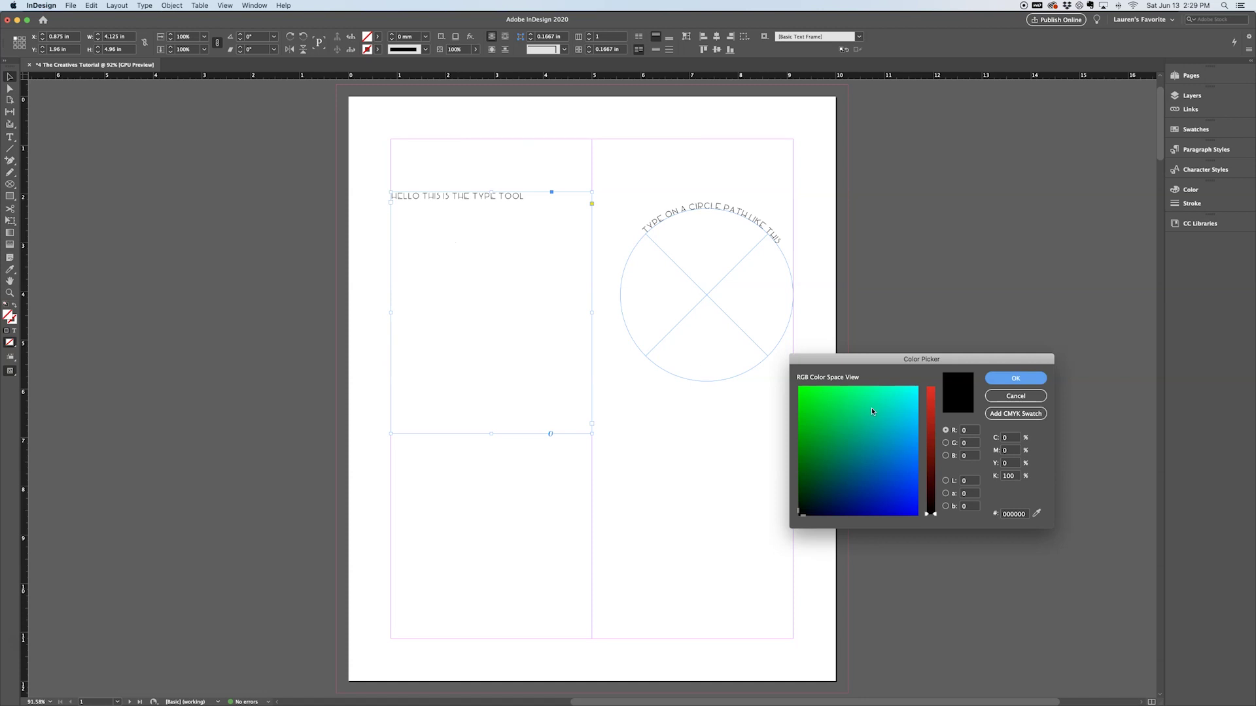
left_click_drag(871, 410, 849, 487)
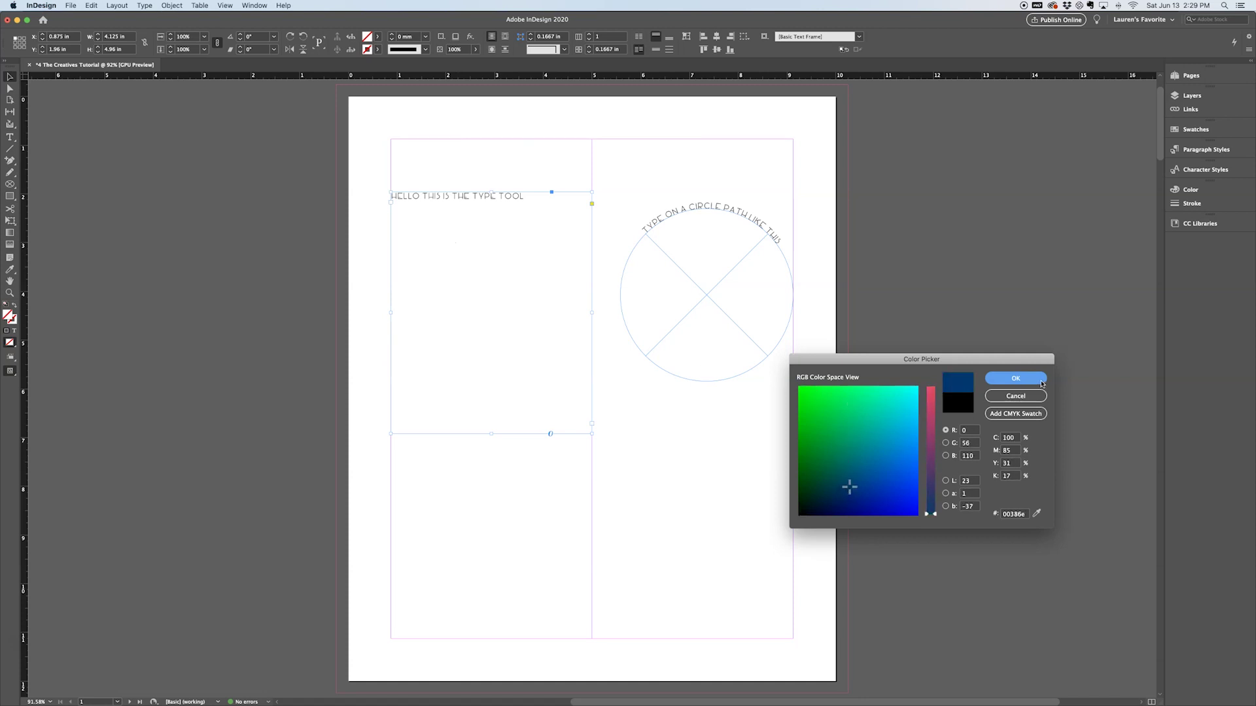
left_click(1015, 379)
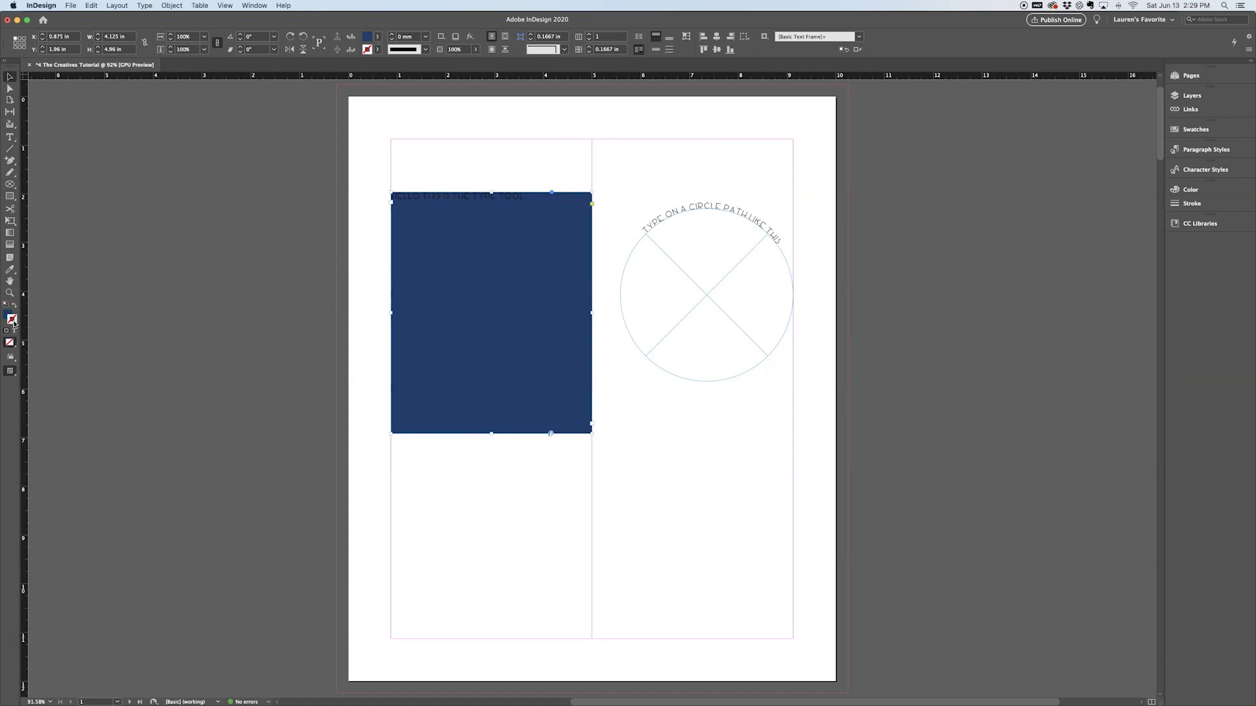
double_click(11, 320)
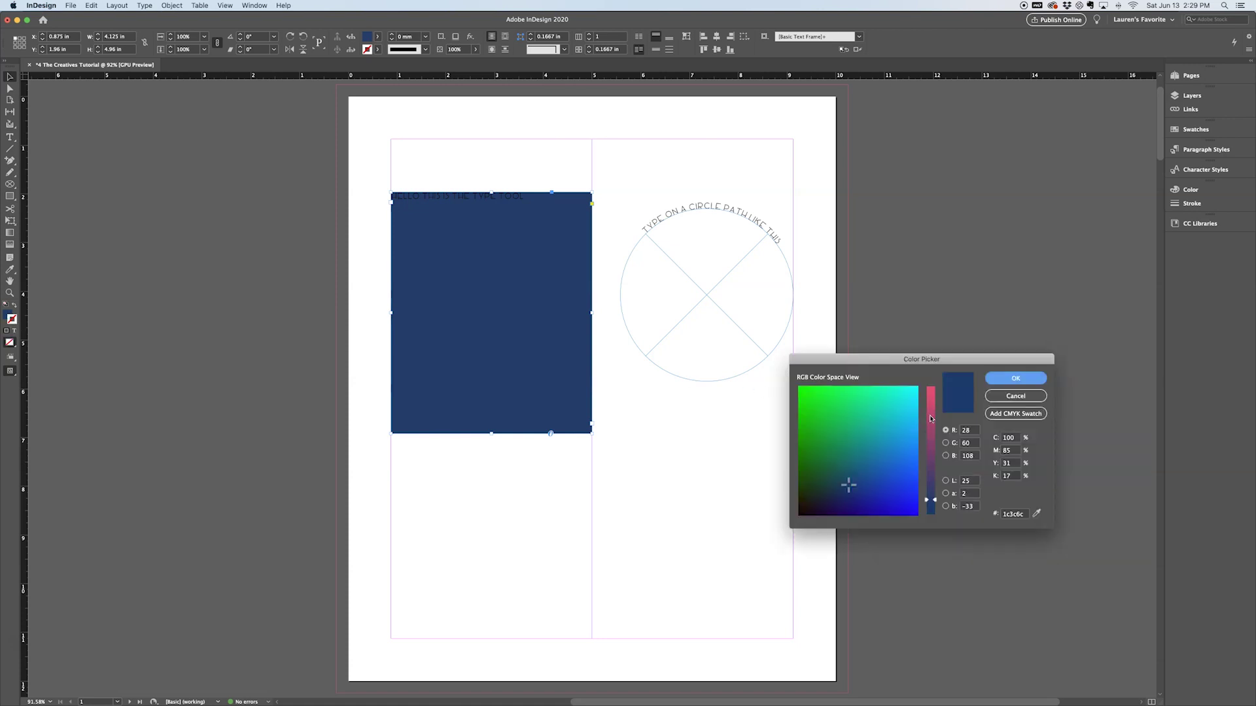
left_click(1015, 378)
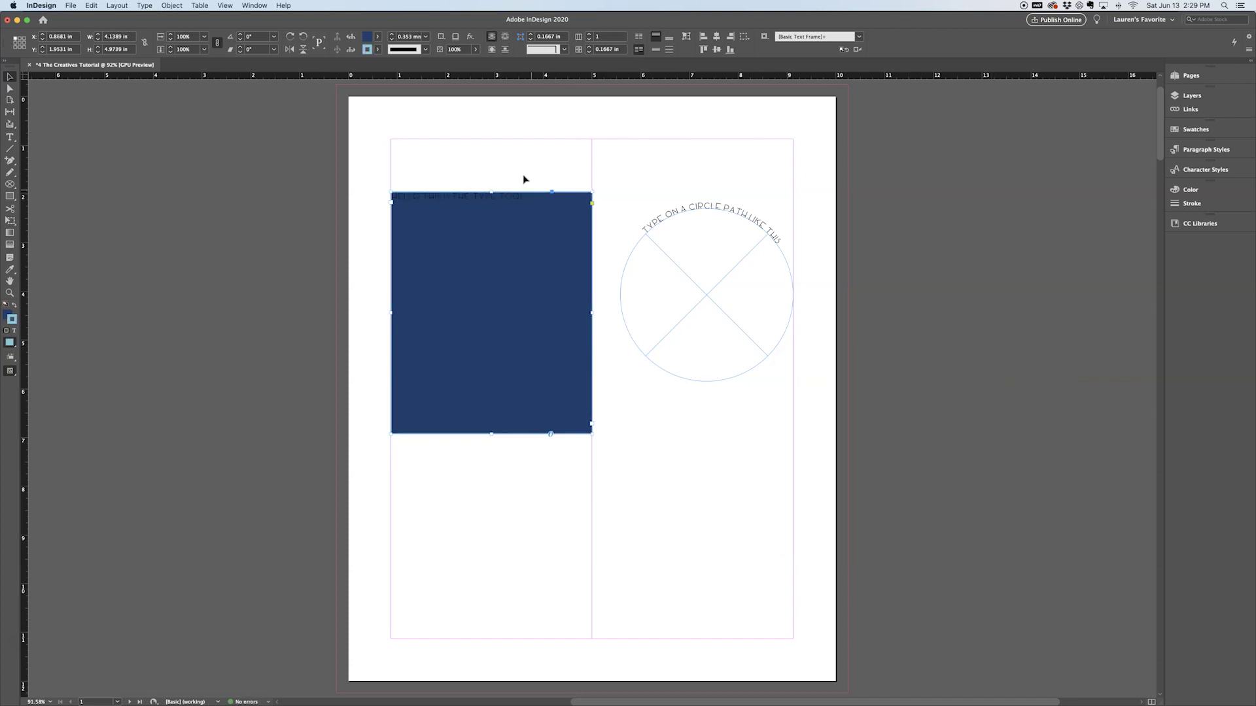
key("w")
key("super+shift+a")
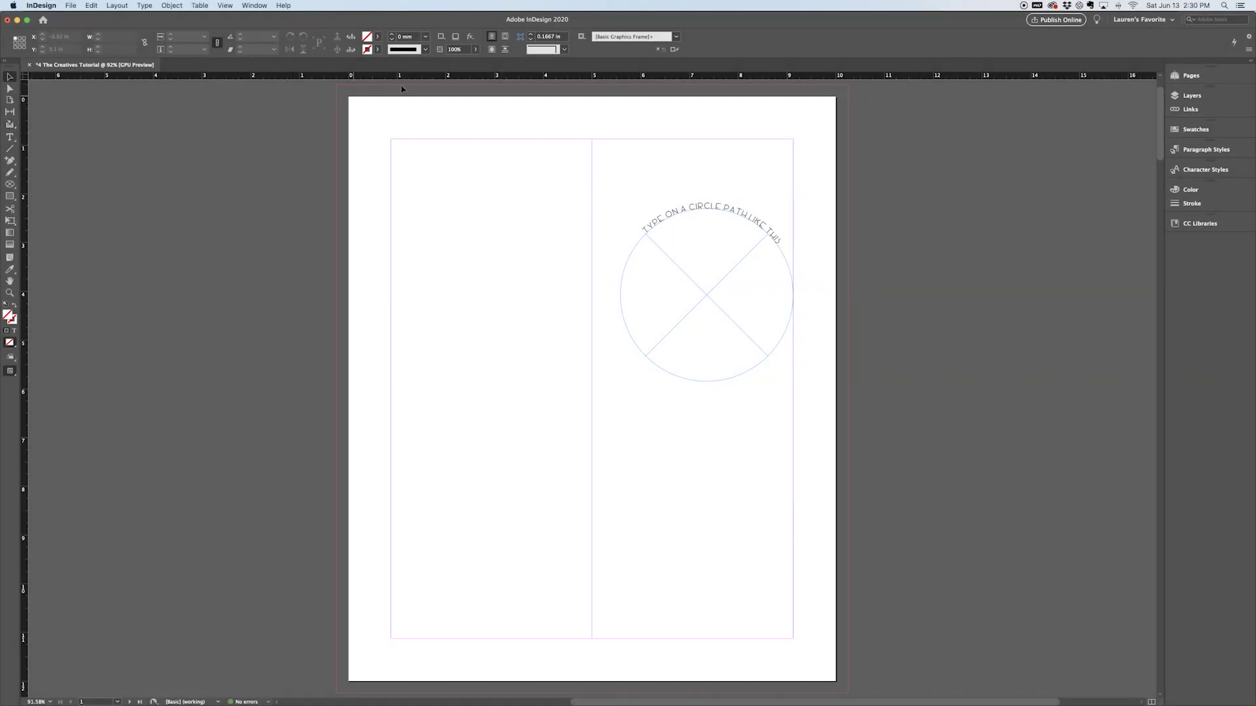
Add one horizontal and two vertical ruler guides to page 1
left_click_drag(439, 77, 438, 201)
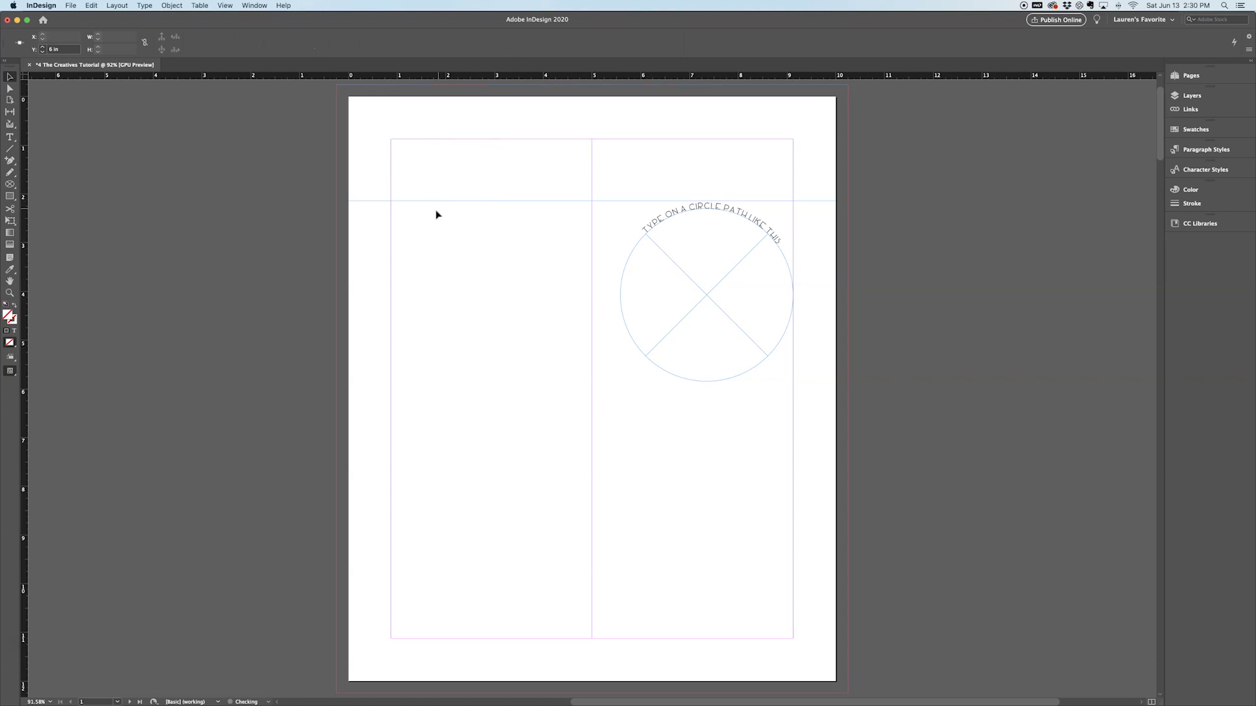
left_click_drag(27, 363, 527, 323)
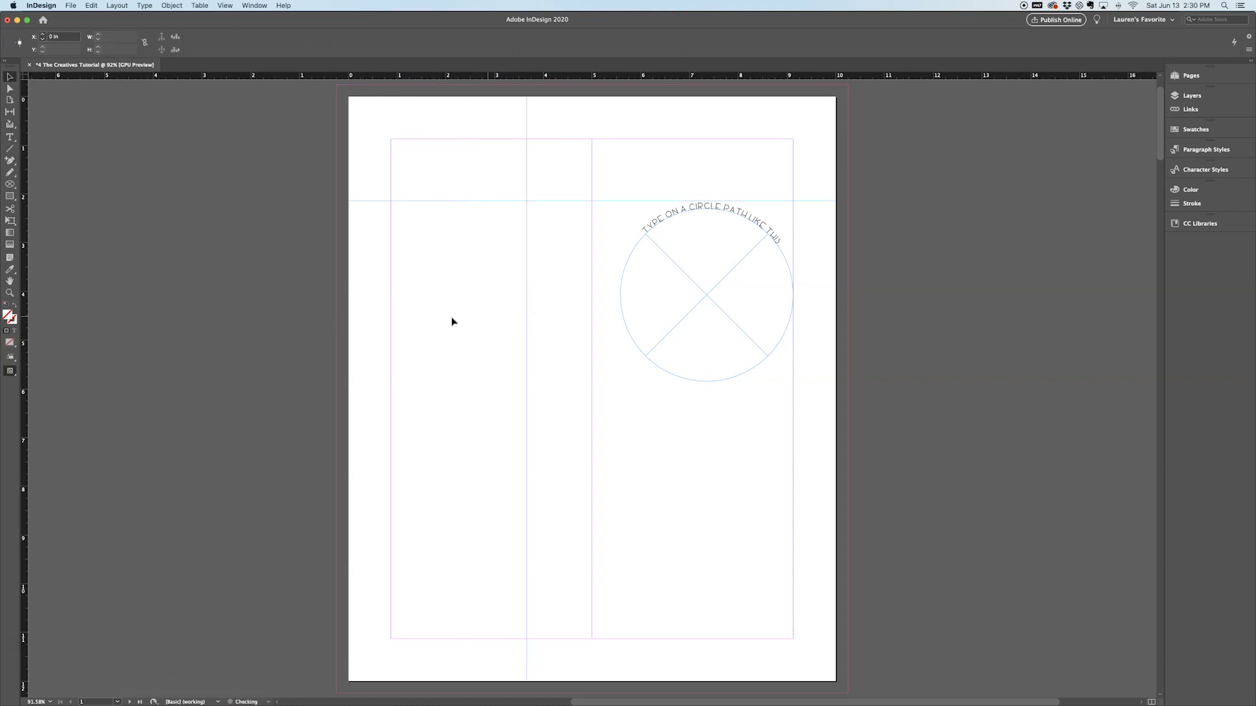
left_click_drag(26, 402, 562, 357)
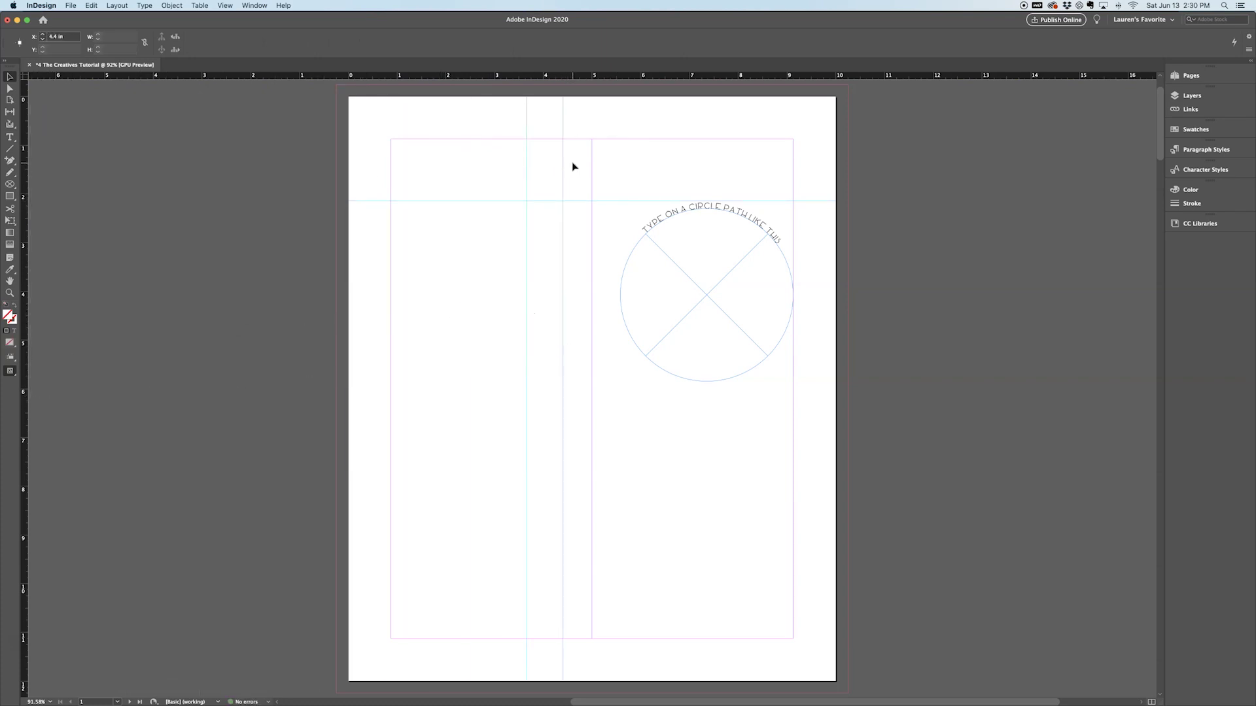
left_click_drag(580, 161, 383, 340)
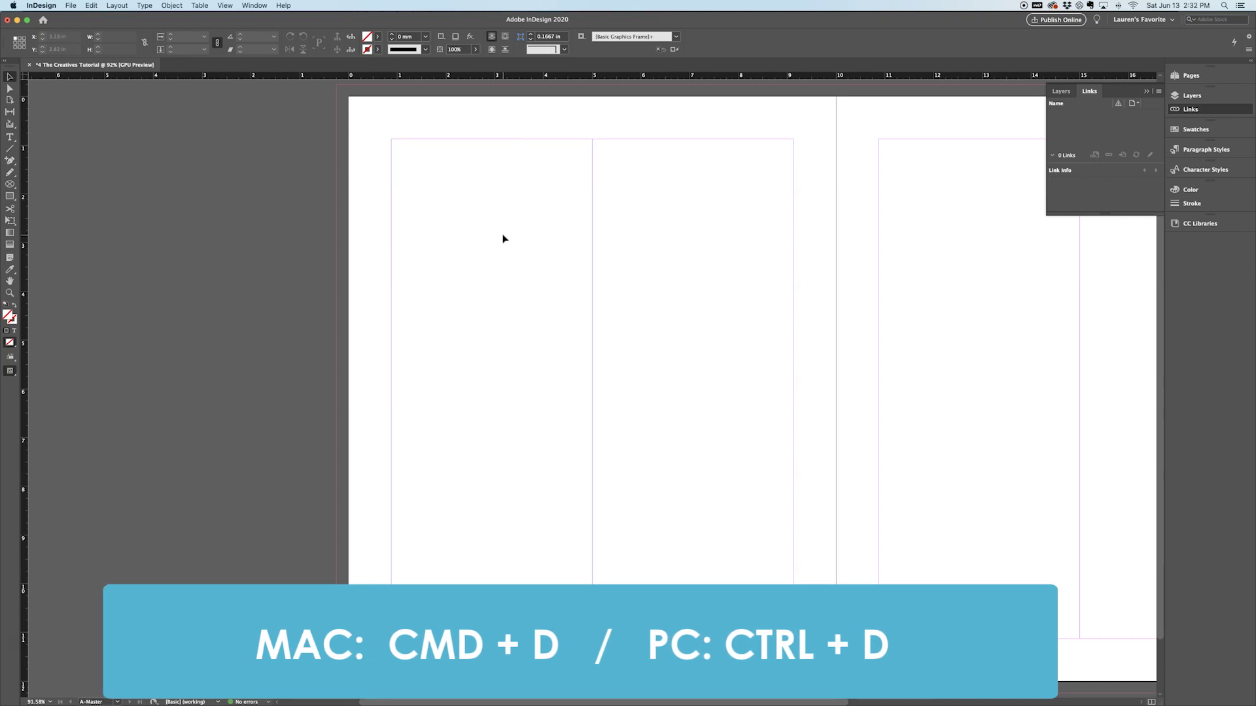
Load Palmero_Icecream_5.psd from the Links folder for placing with Cmd+D
key("super+d")
left_click(336, 115)
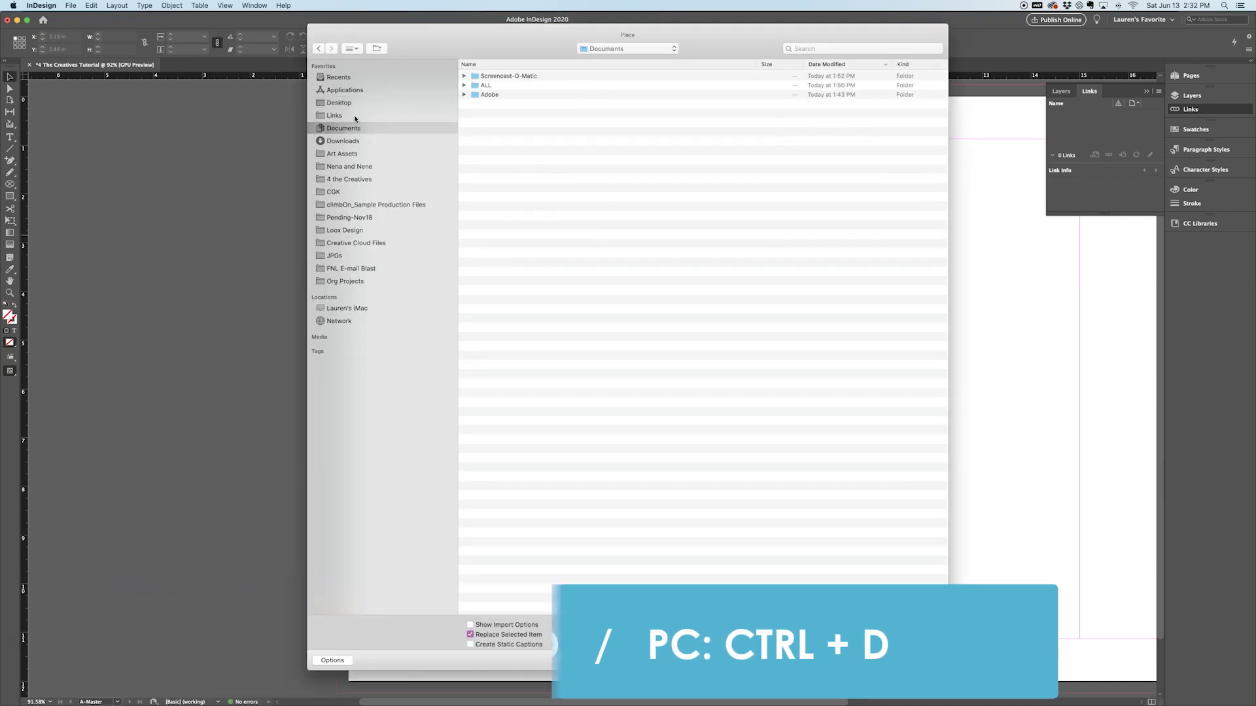
left_click(531, 78)
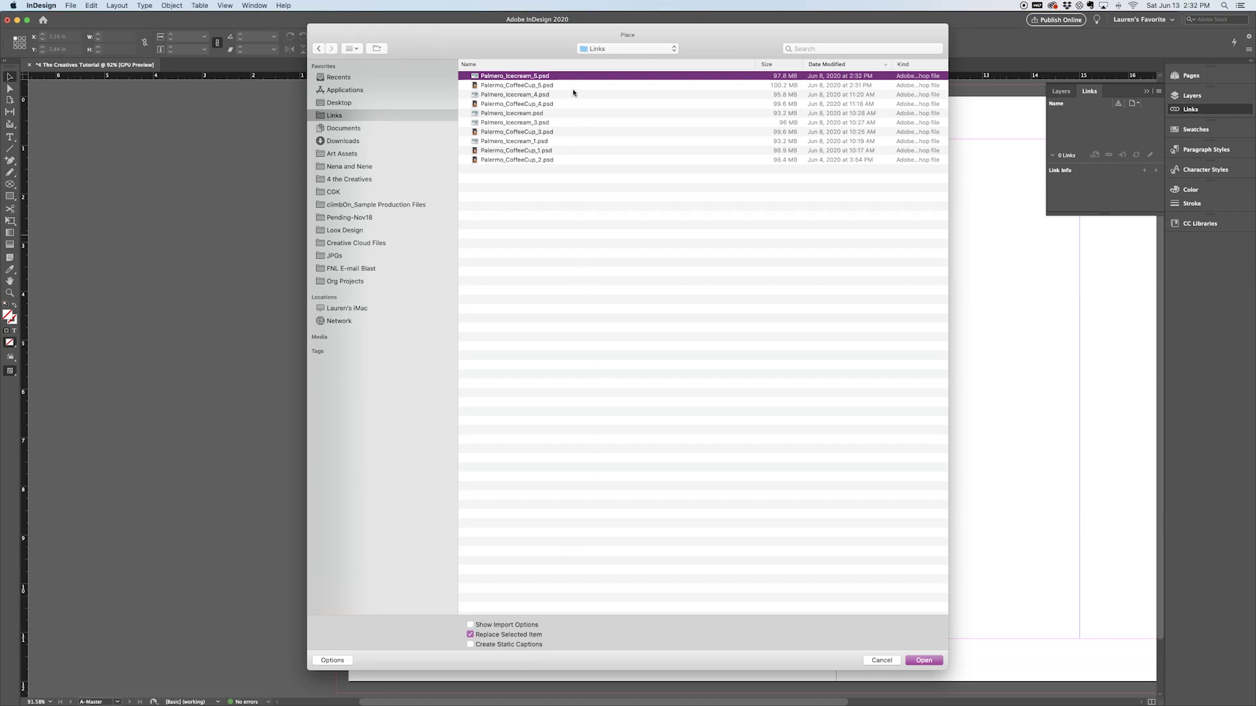
key("Return")
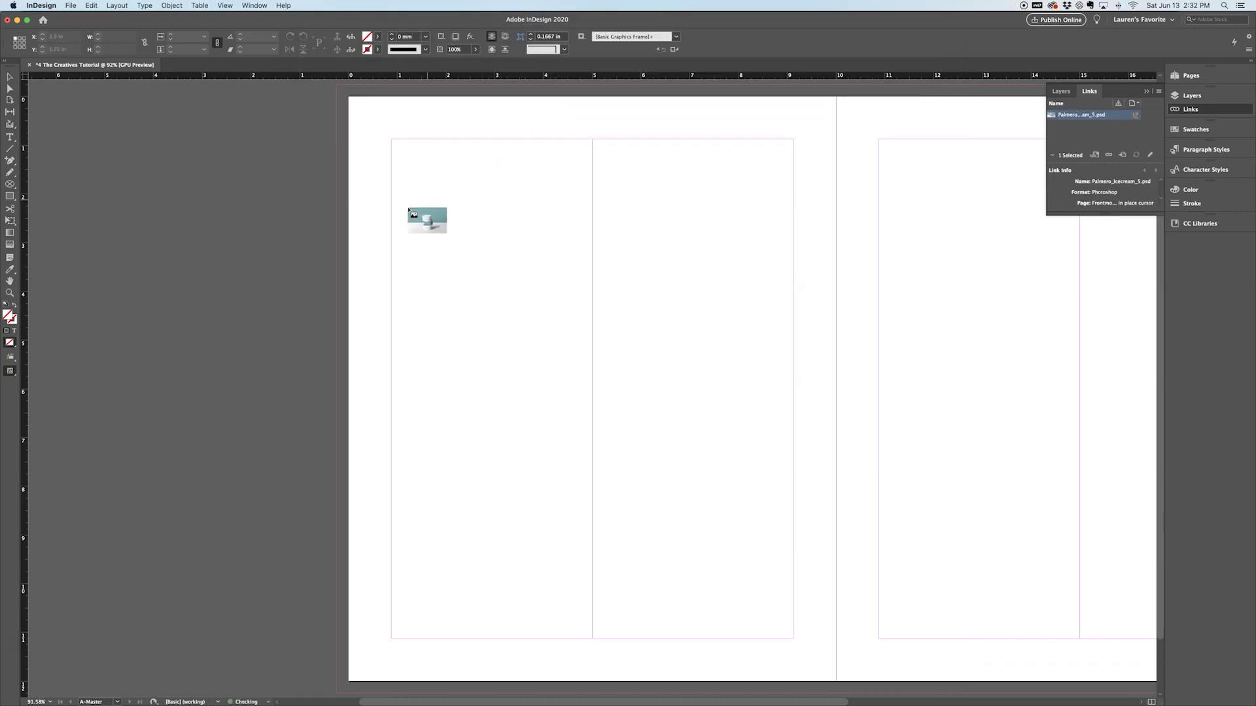
Place the ice-cream image across the top of the left master page and preview it
left_click_drag(393, 139, 793, 337)
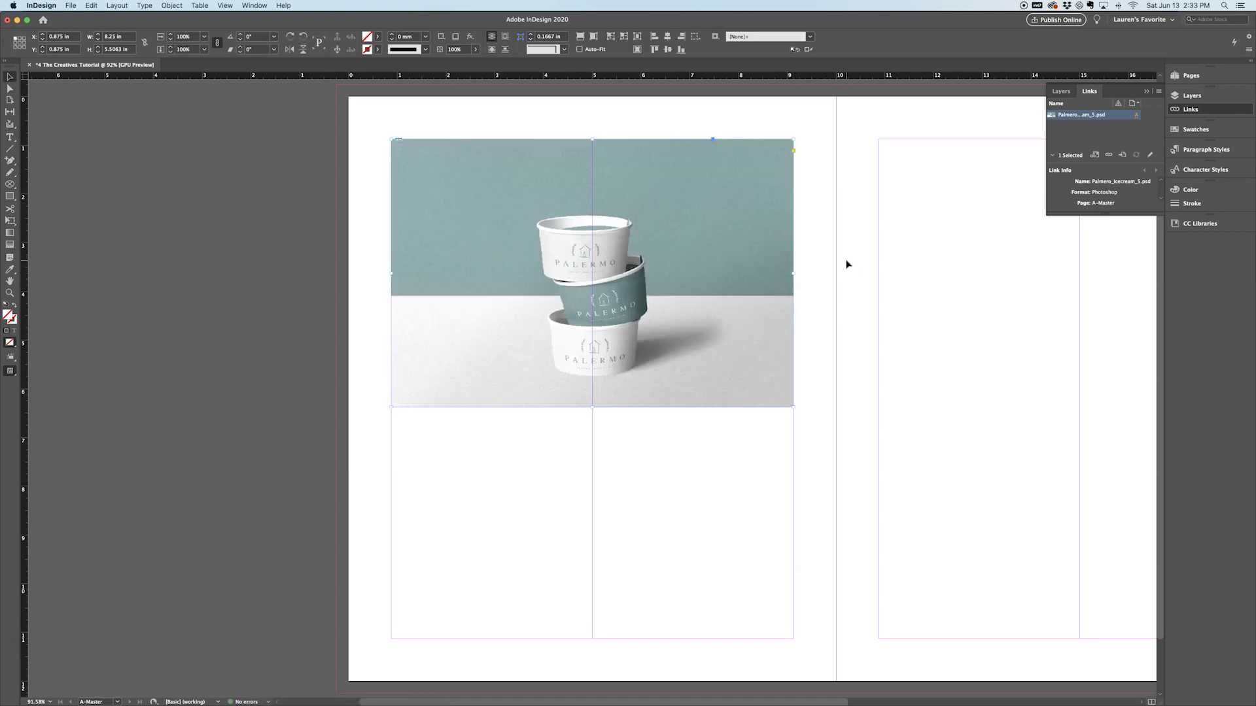
left_click(849, 271)
key("w")
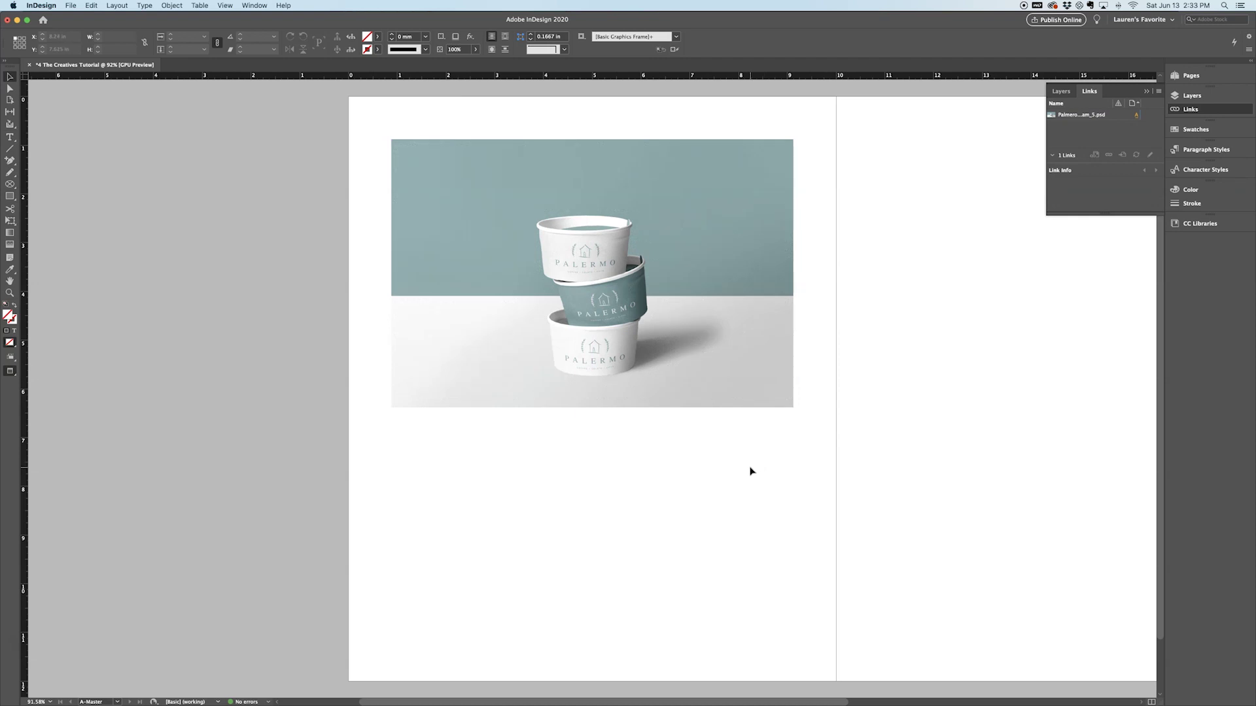
Check the image's link entry and open the placed image in Photoshop for editing
left_click(1087, 116)
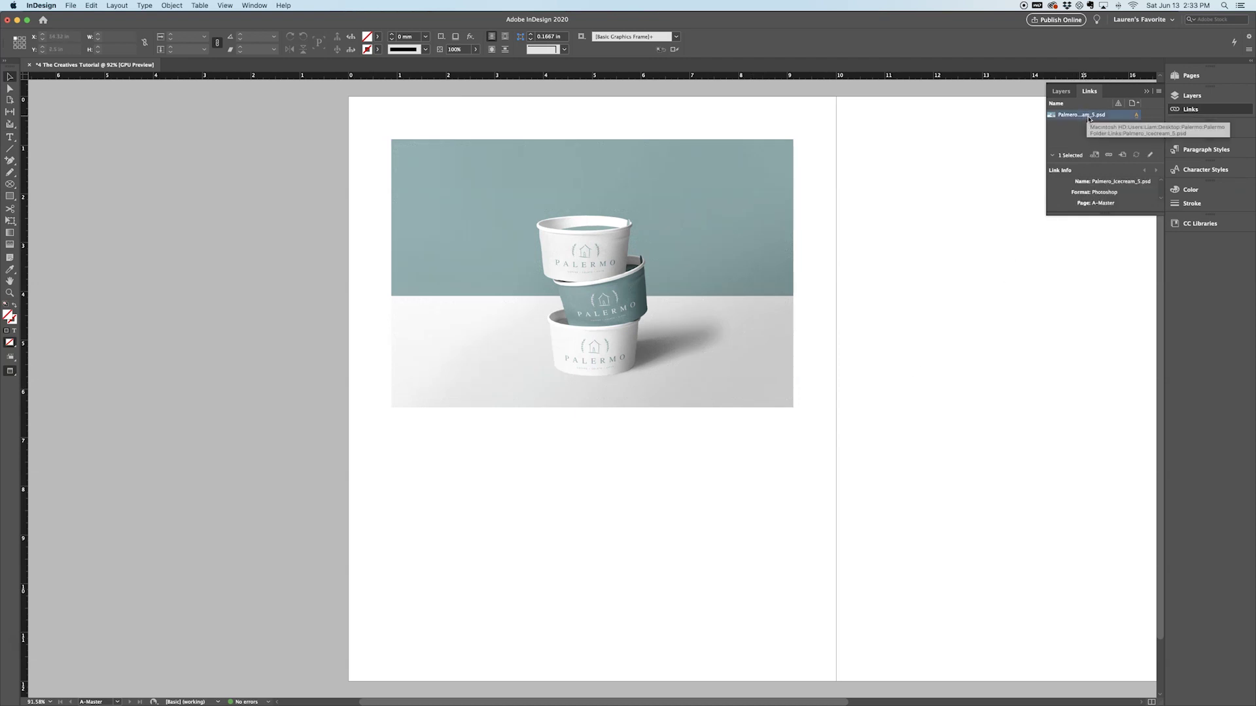
left_click(768, 255)
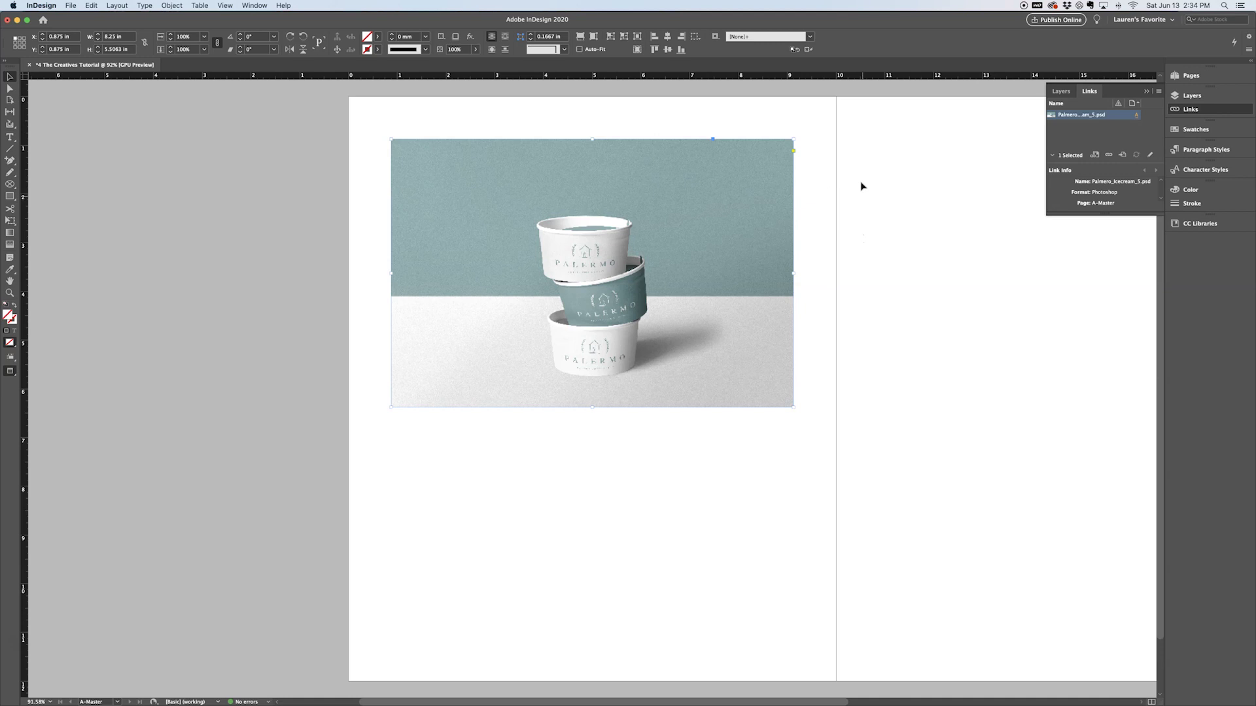
double_click(743, 247, "alt")
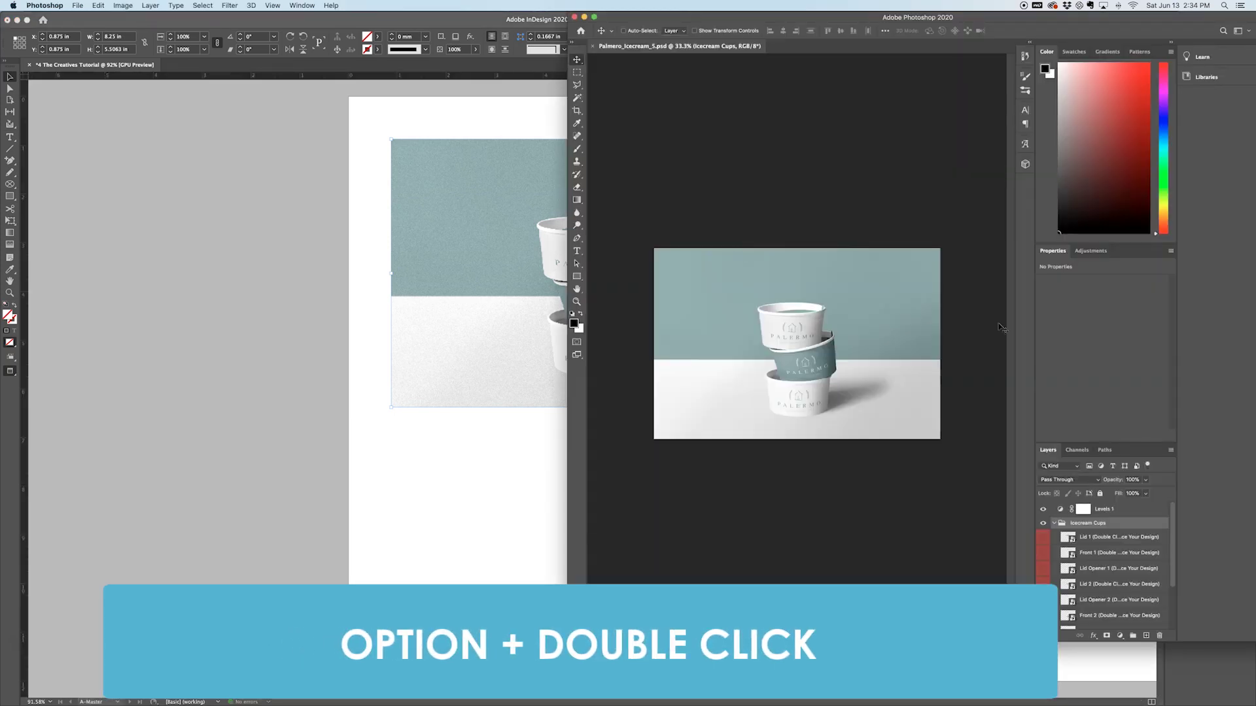
Delete the Background layer of Palmero_Icecream_5.psd and save the file
left_click(1054, 523)
left_click_drag(1062, 538, 1159, 635)
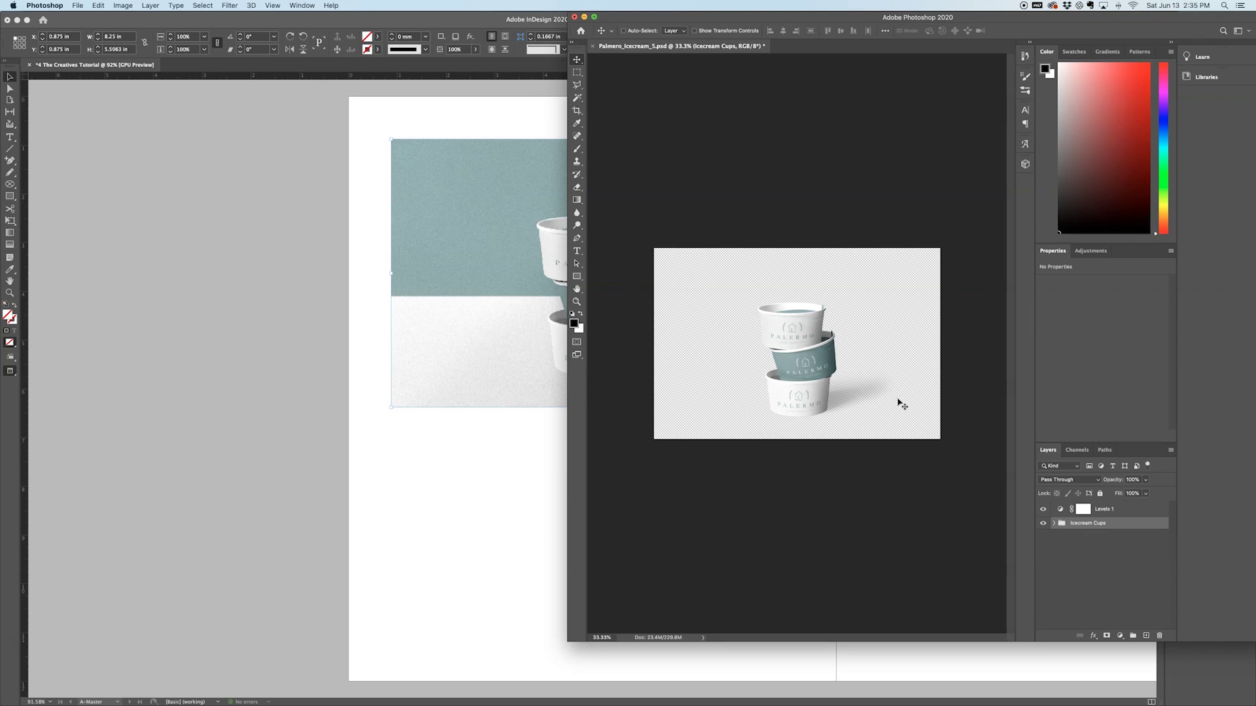
key("super+s")
Return to InDesign, show guides again, and select the updated ice-cream image frame
left_click(497, 486)
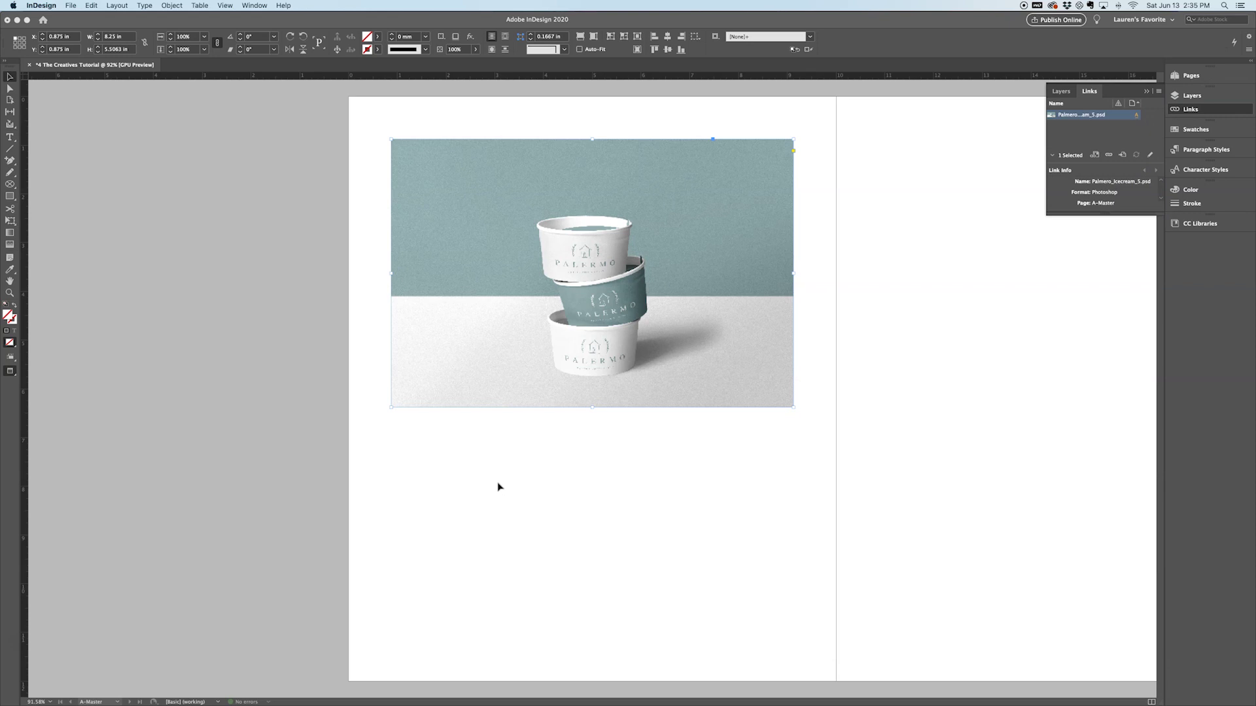
left_click(884, 256)
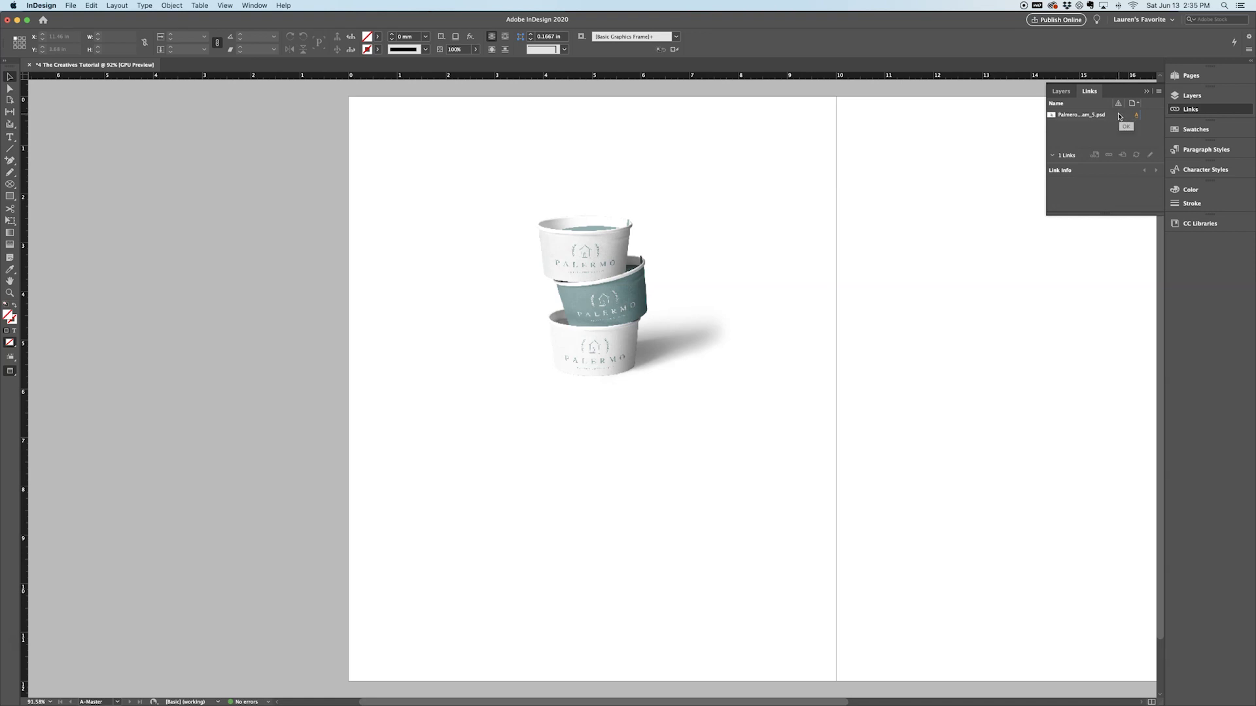
key("w")
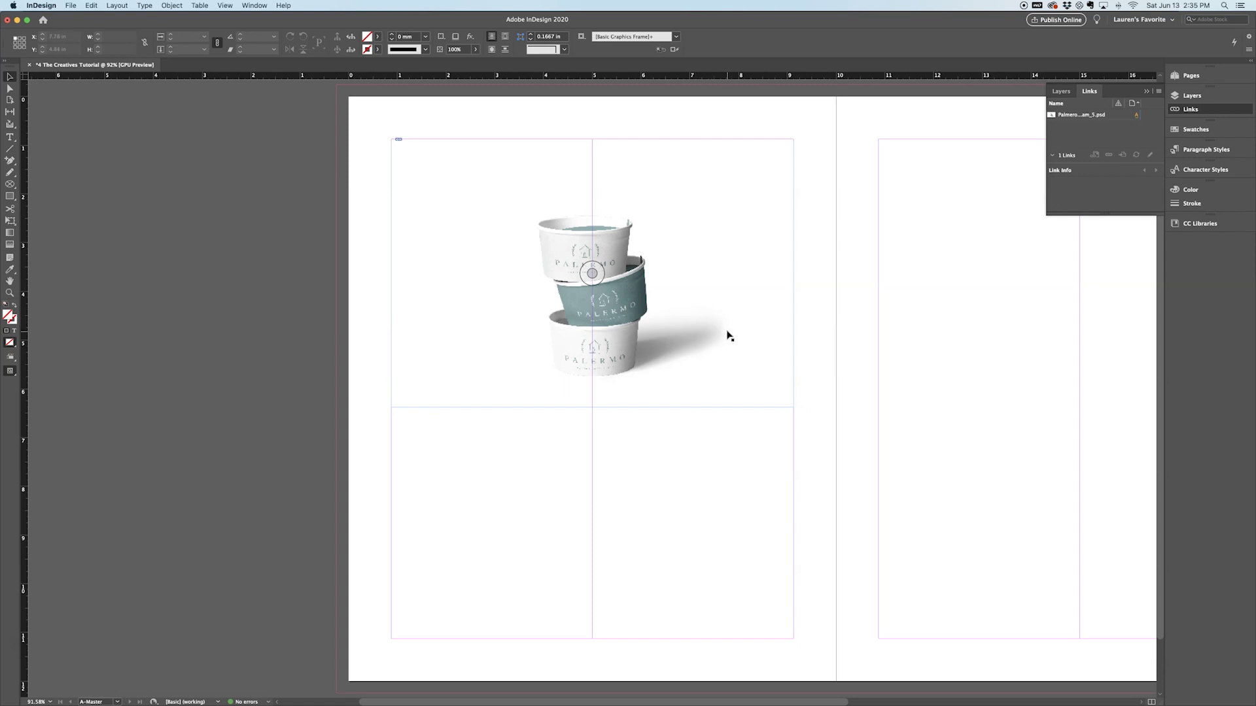
left_click(576, 209)
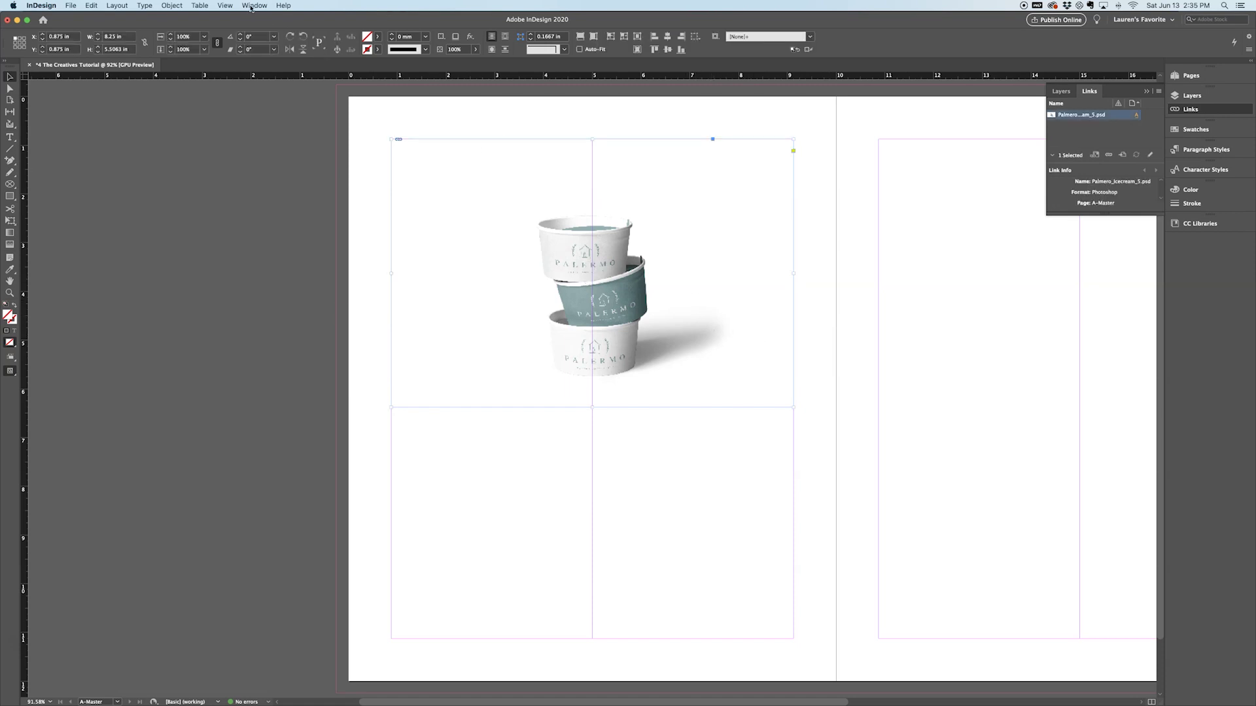
left_click(251, 6)
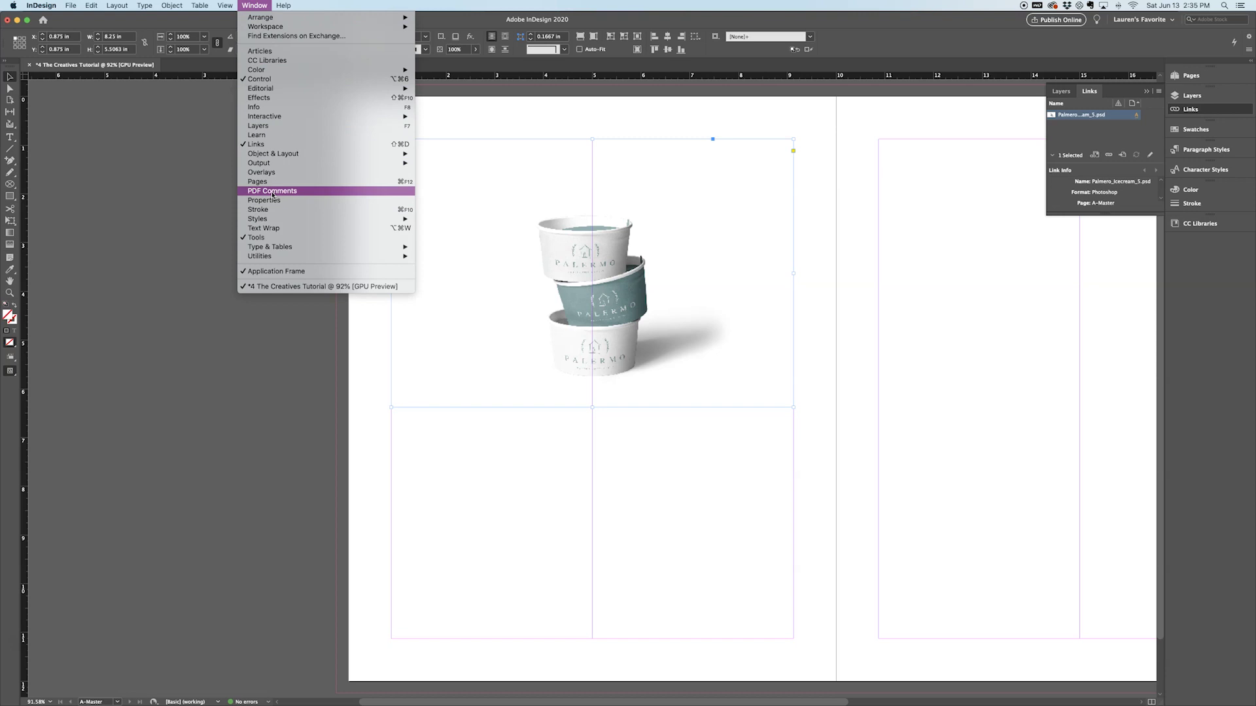
Try low-quality image display, restore High Quality Display, then preview the page without guides
mouse_move(225, 5)
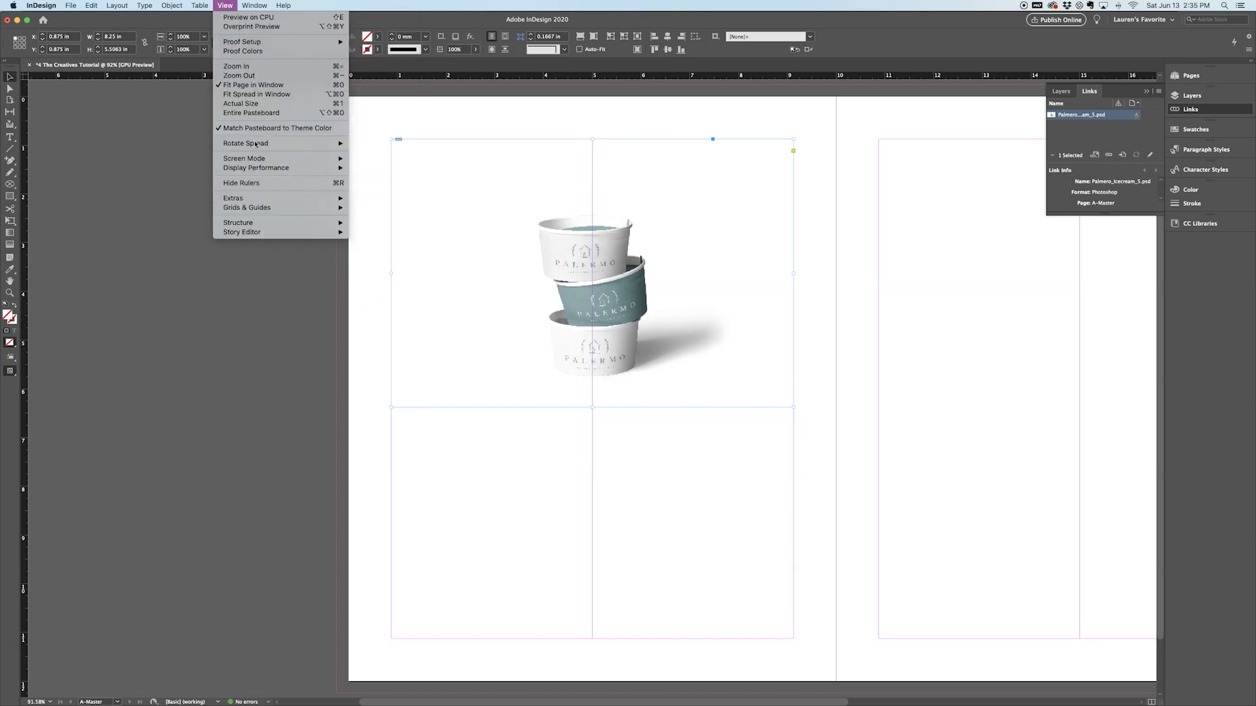
mouse_move(258, 169)
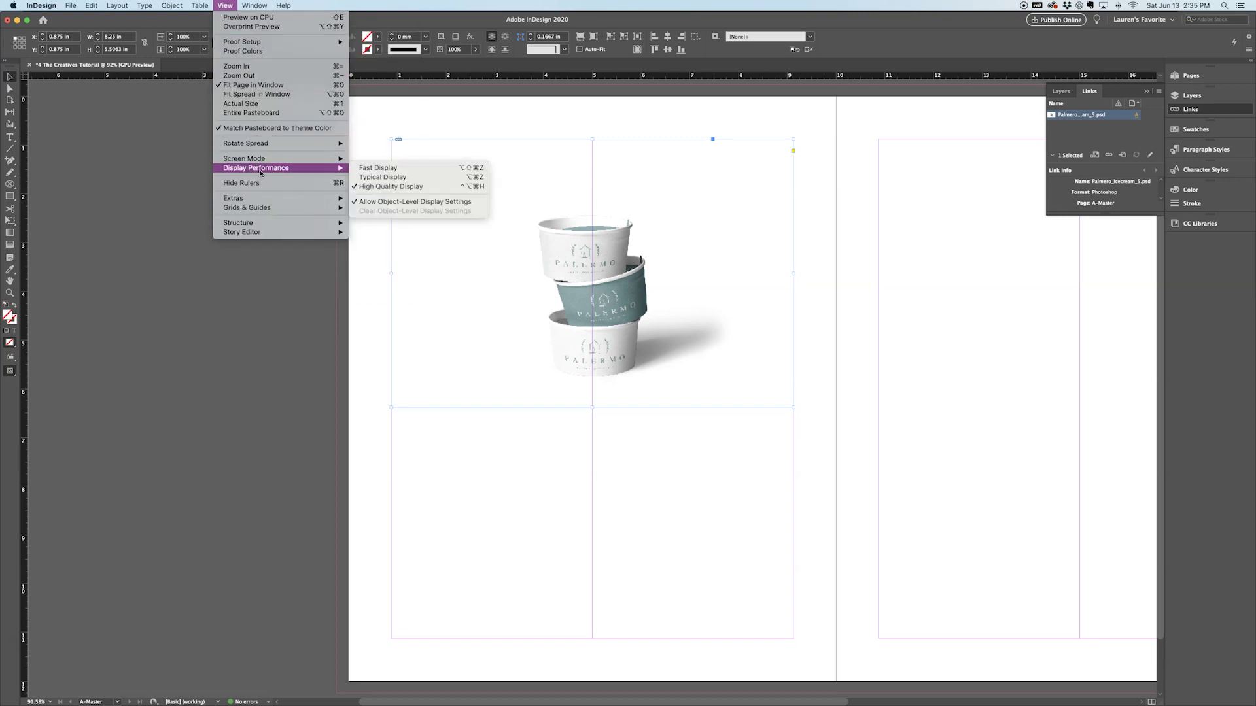
left_click(395, 177)
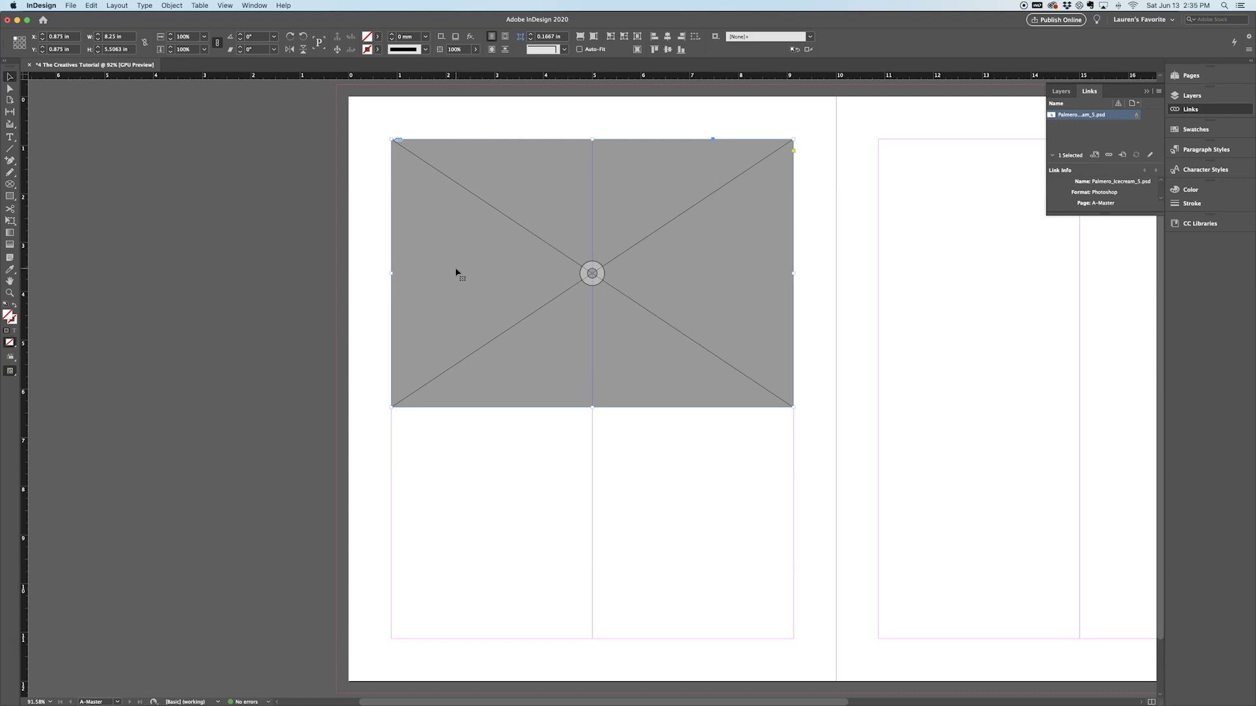
left_click(225, 7)
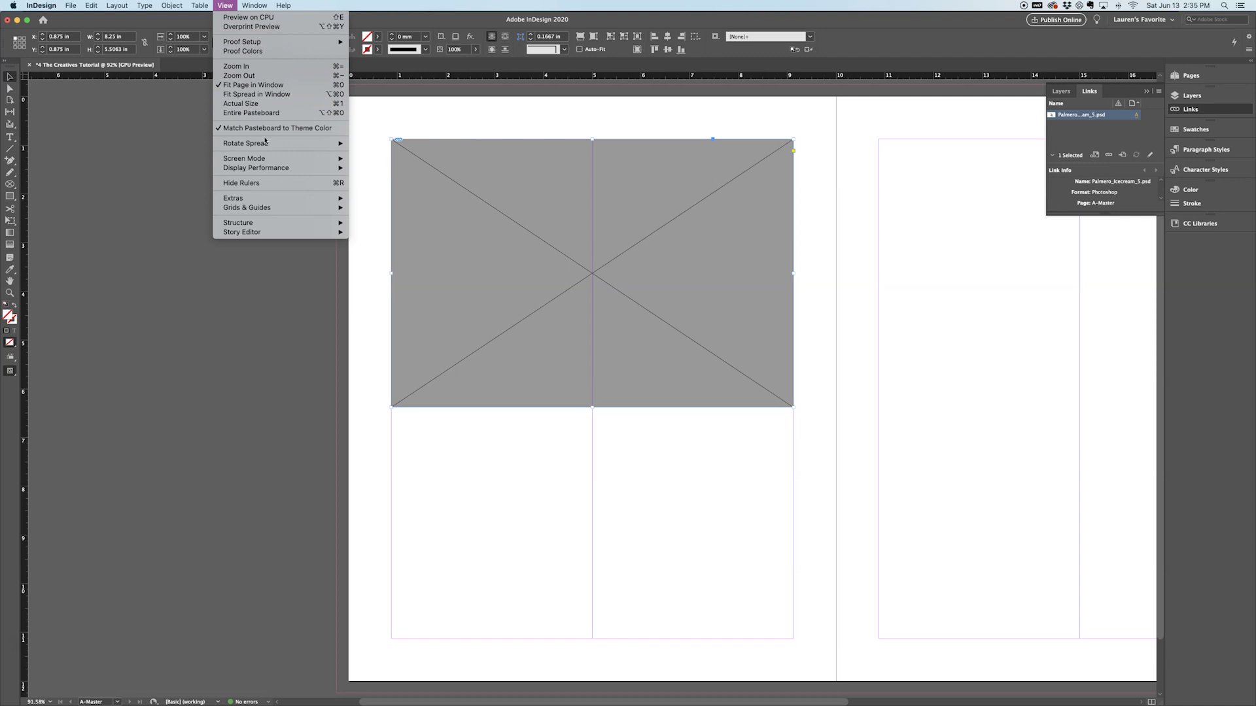
mouse_move(266, 168)
left_click(399, 186)
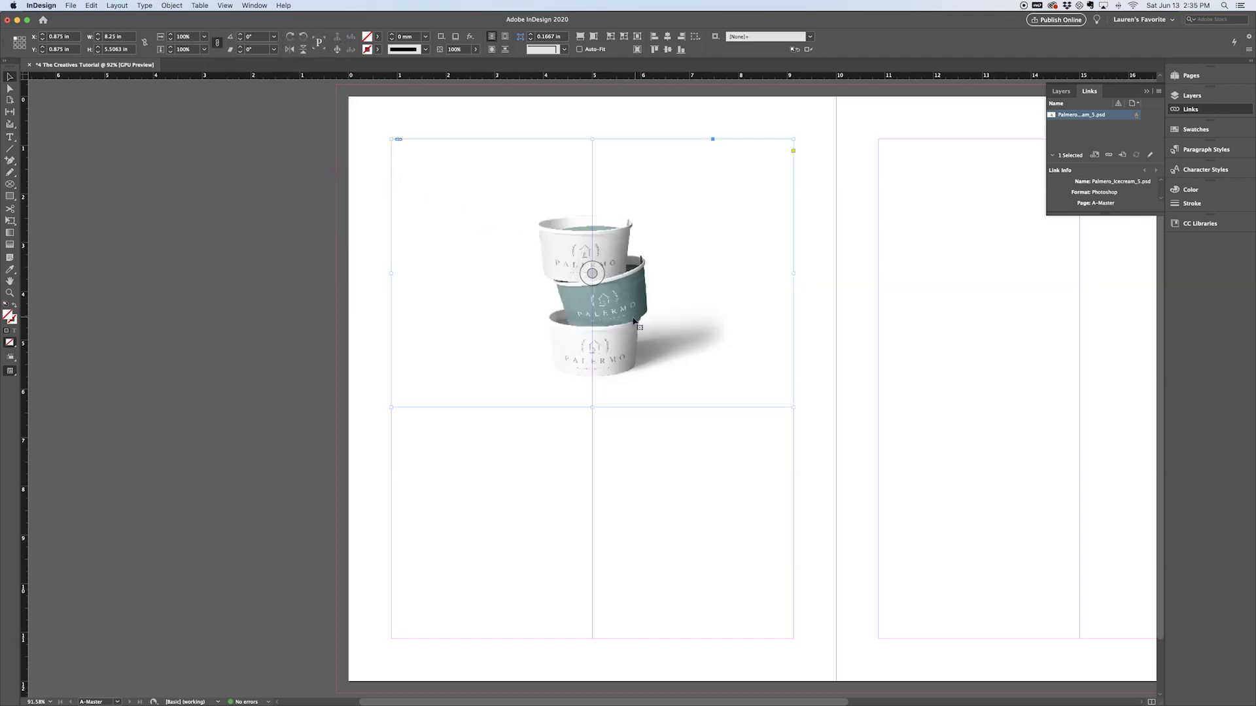
left_click(225, 5)
mouse_move(262, 167)
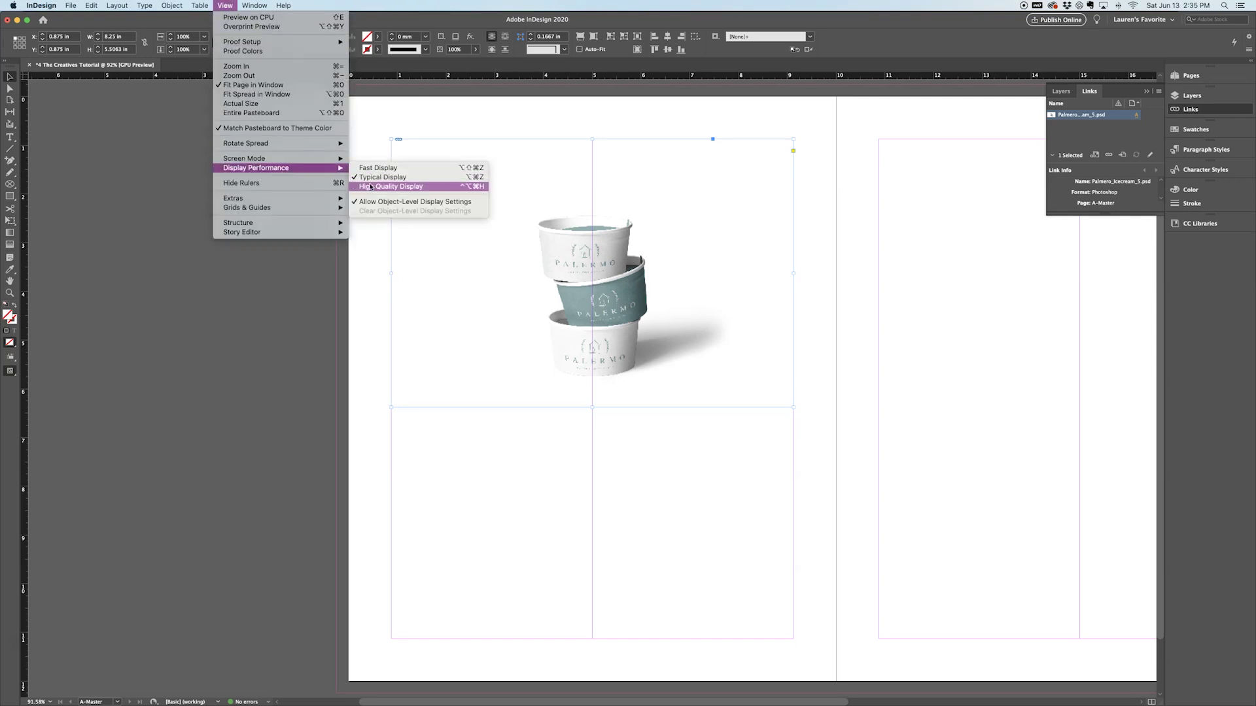
left_click(374, 189)
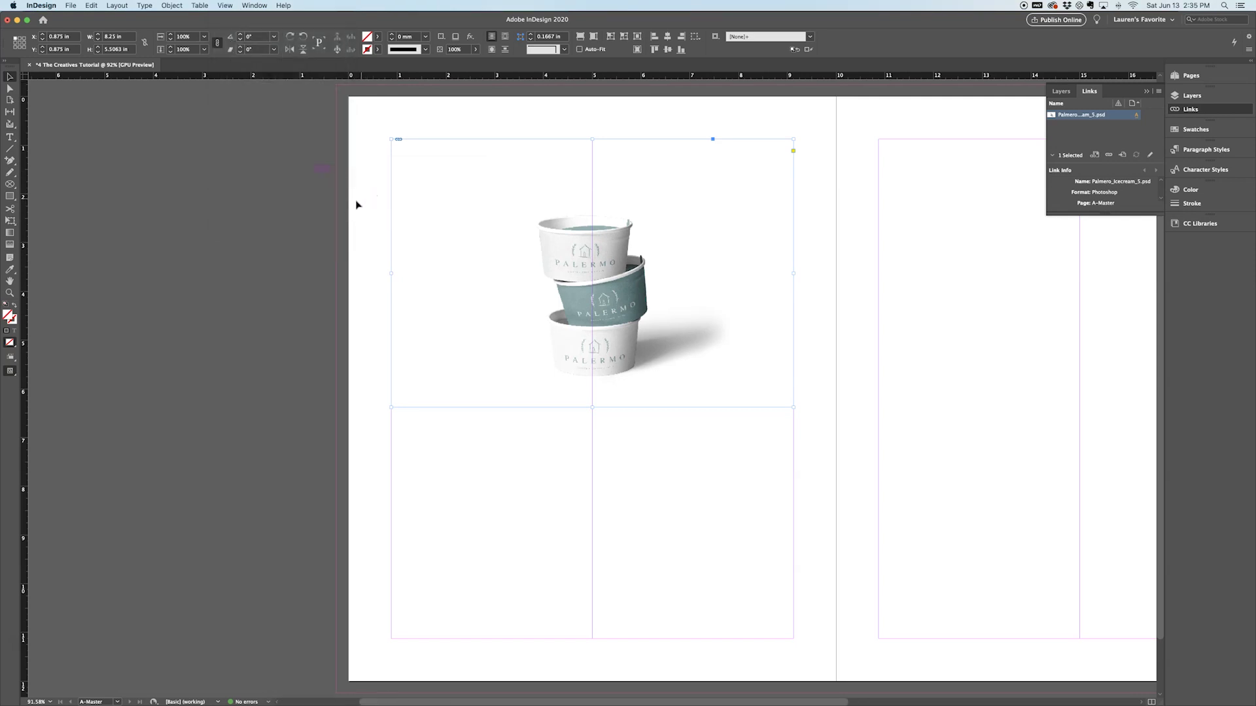
left_click(356, 205)
key("w")
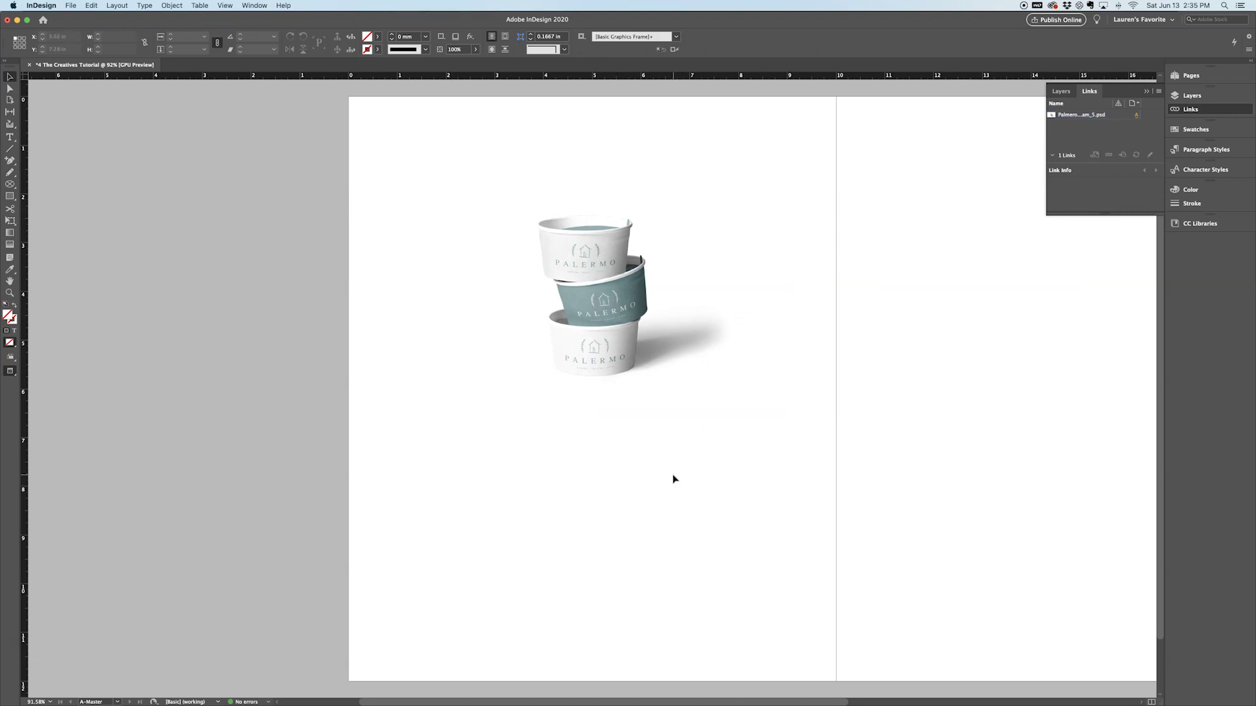
Scale up the cups picture inside its frame and extend the frame to about 8.645 × 10.045 in
left_click(621, 322)
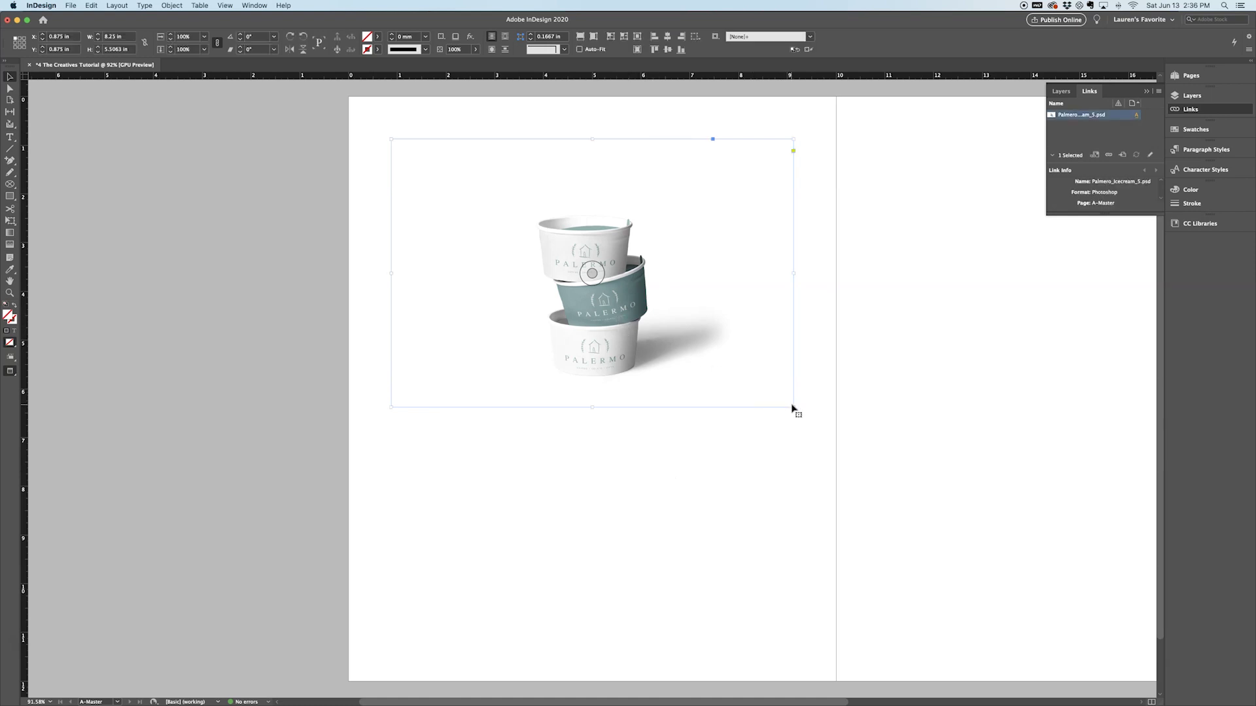
left_click_drag(793, 407, 799, 438)
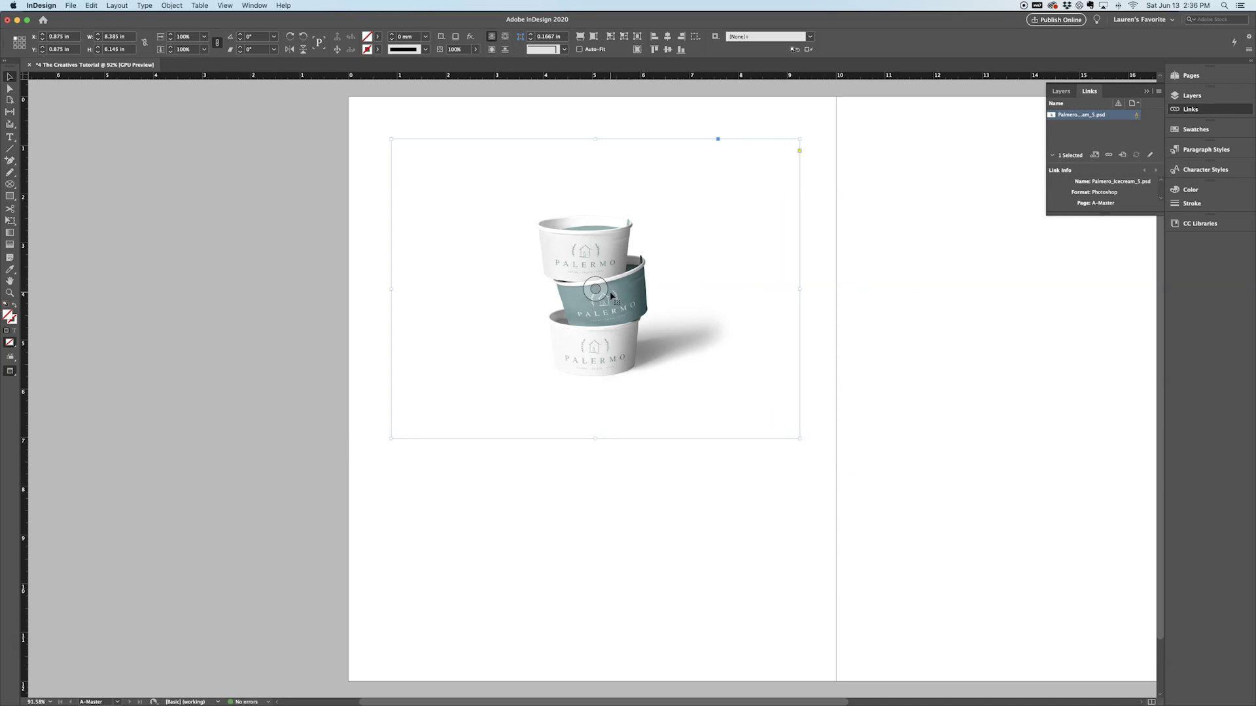
key("a")
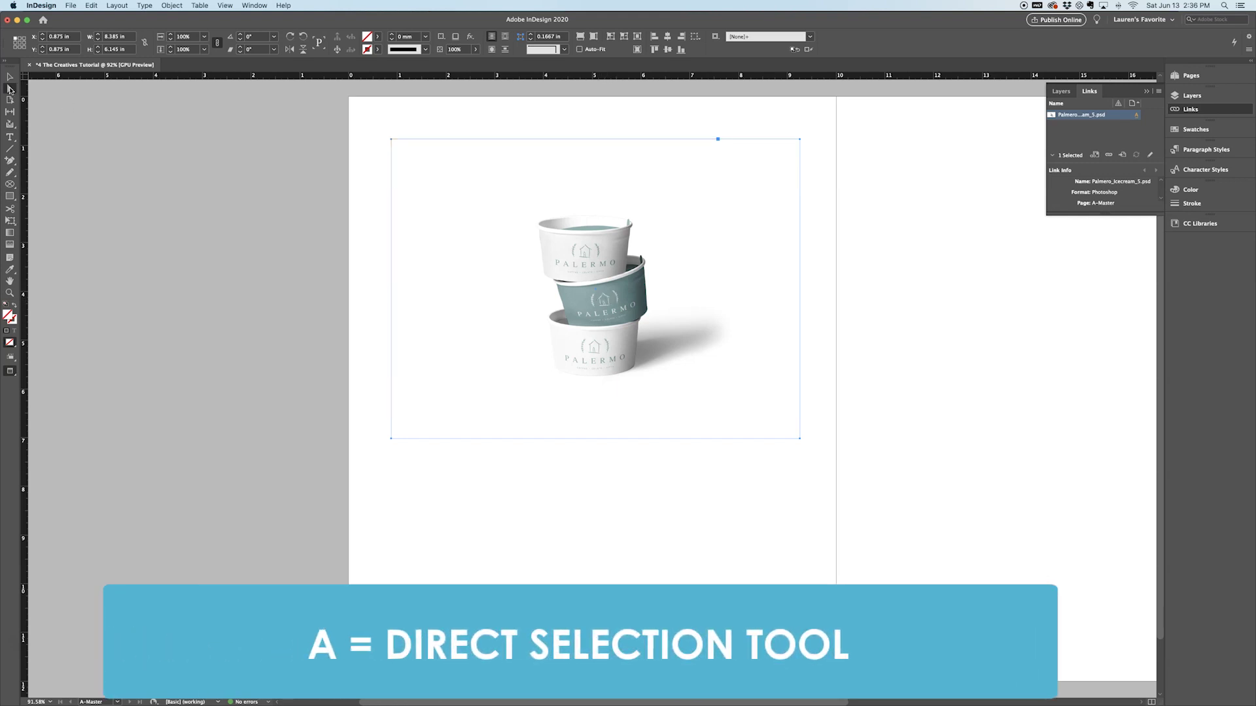
left_click(565, 282)
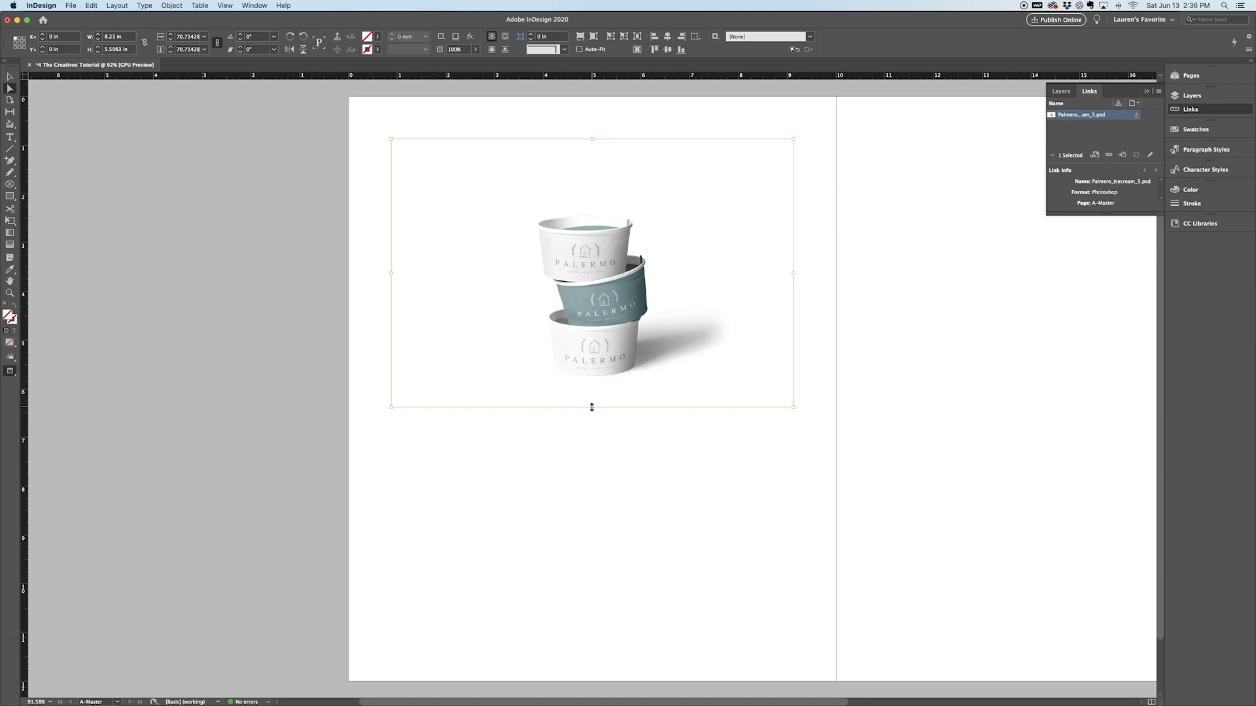
left_click_drag(592, 408, 559, 587)
key("Escape")
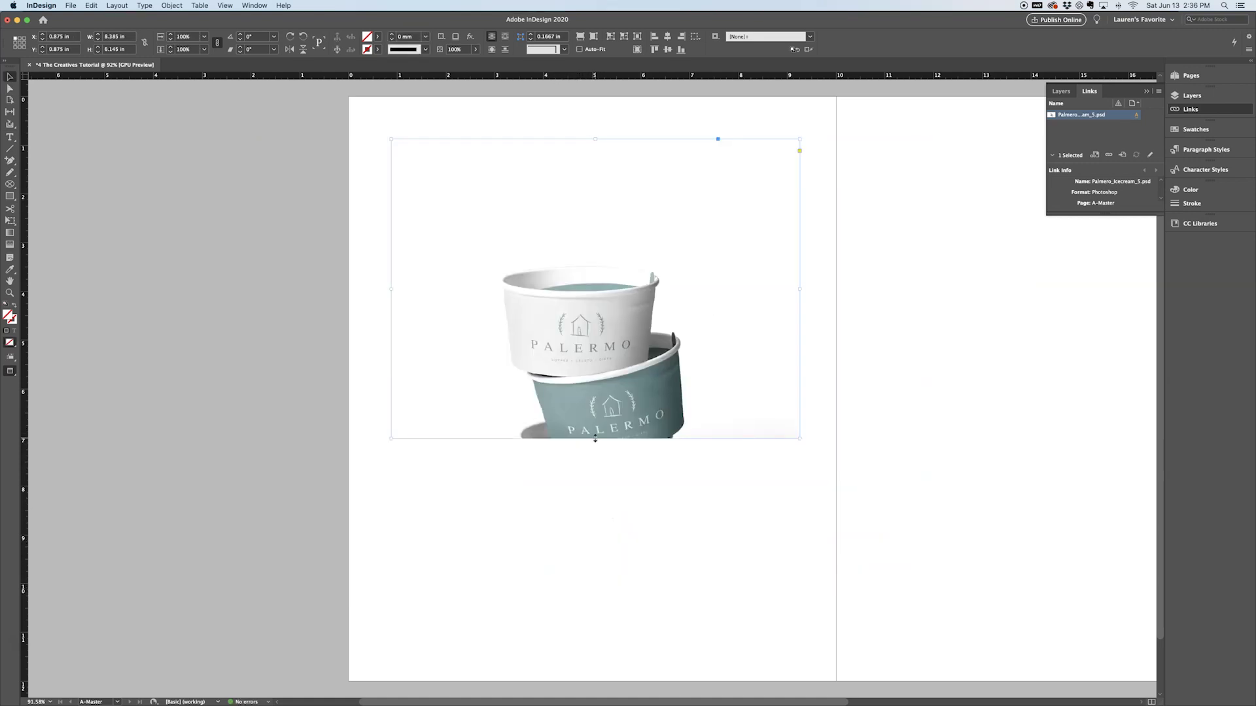
left_click_drag(595, 438, 592, 629)
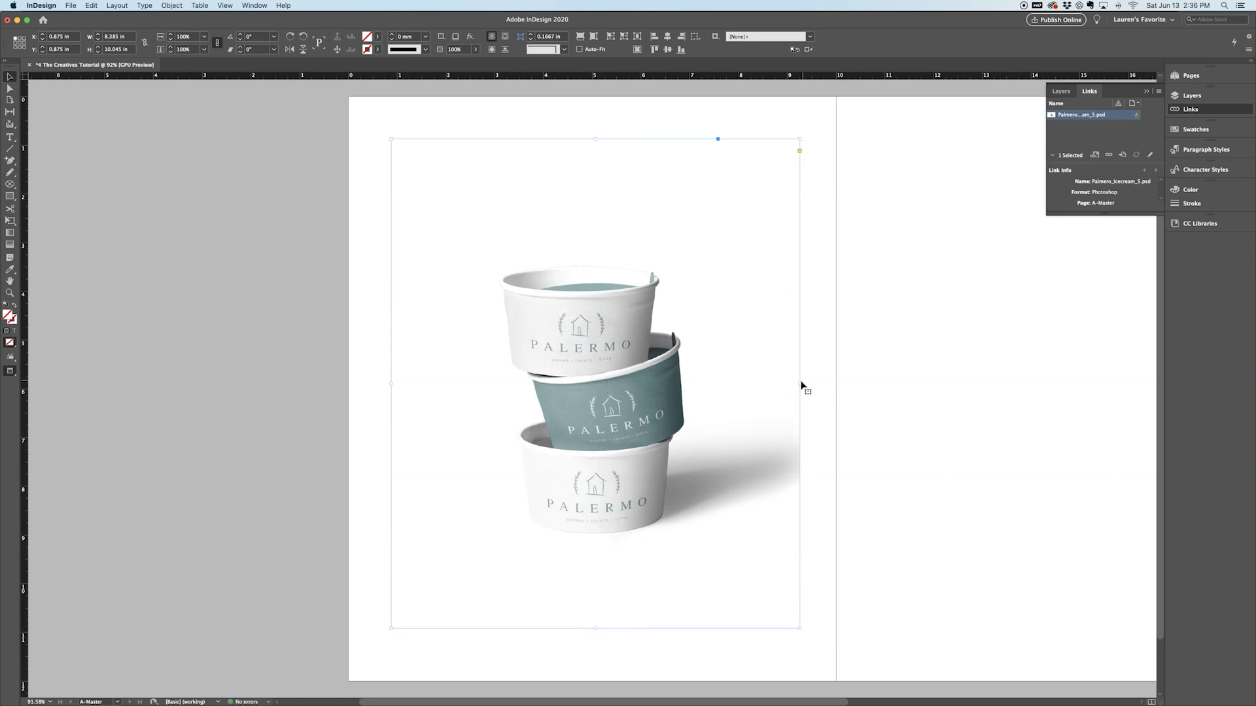
left_click_drag(801, 385, 861, 384)
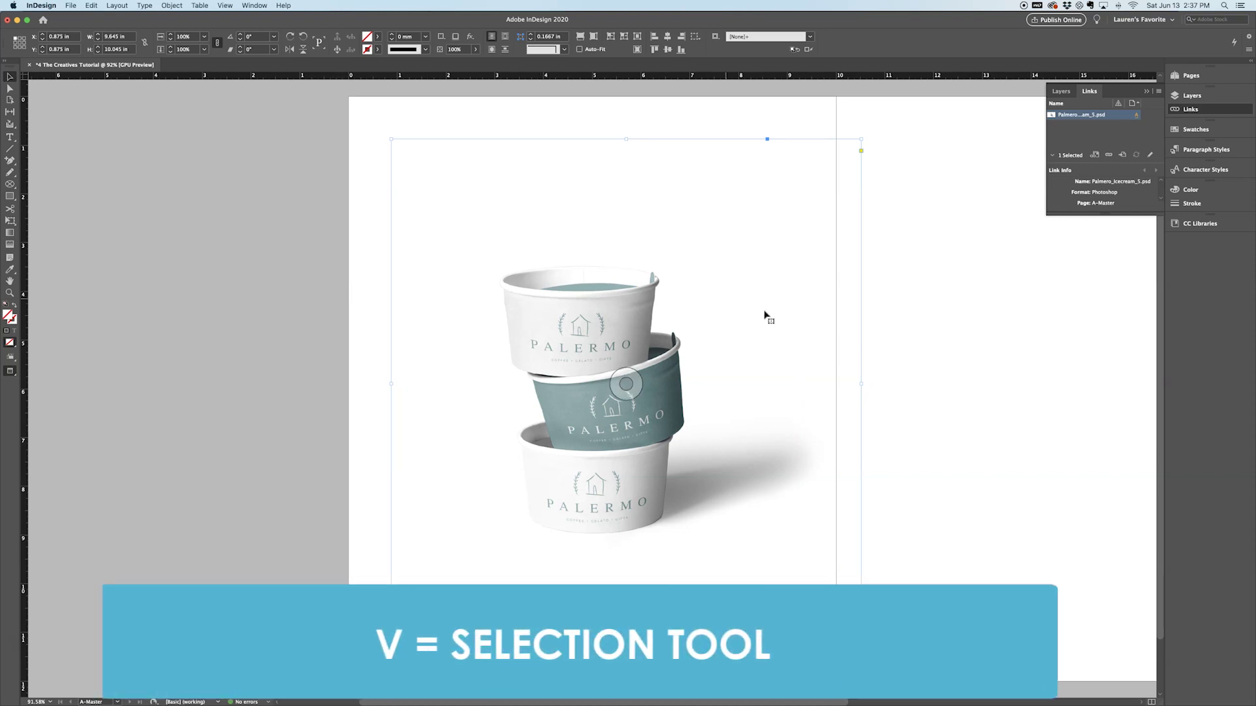
Scale the cups frame and image to 60% in the Control panel scale field
left_click(926, 348)
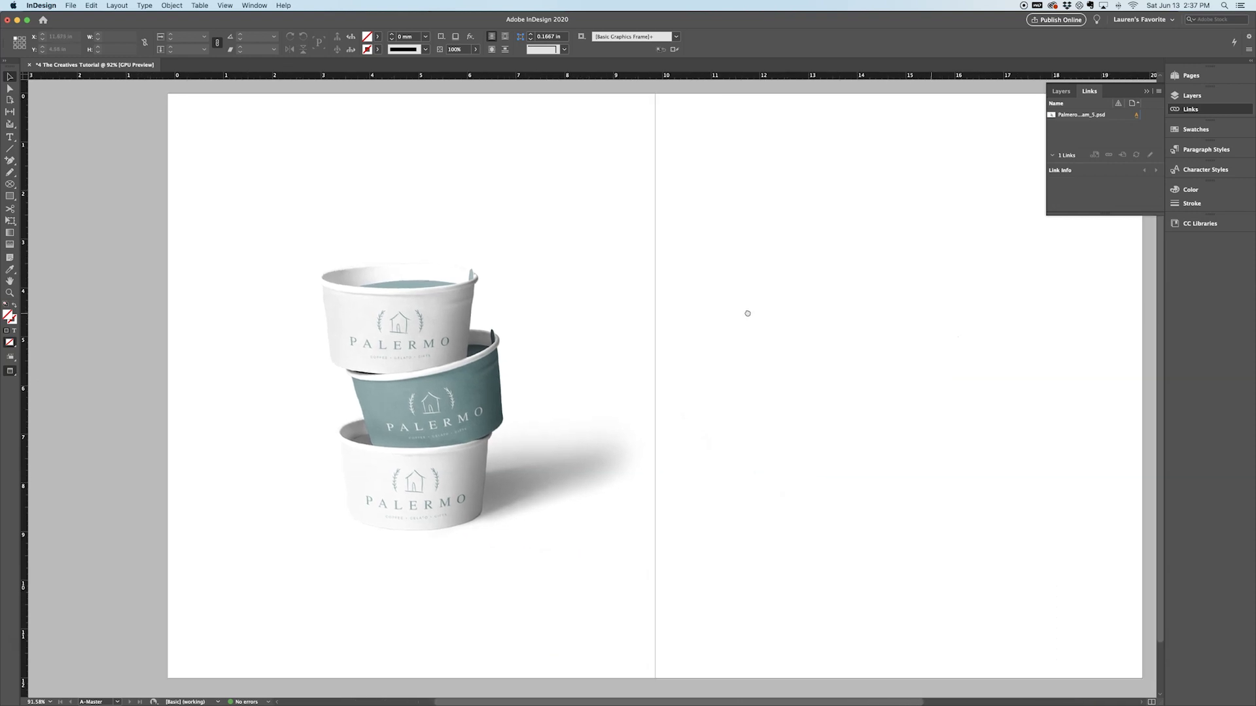
left_click_drag(743, 314, 698, 309)
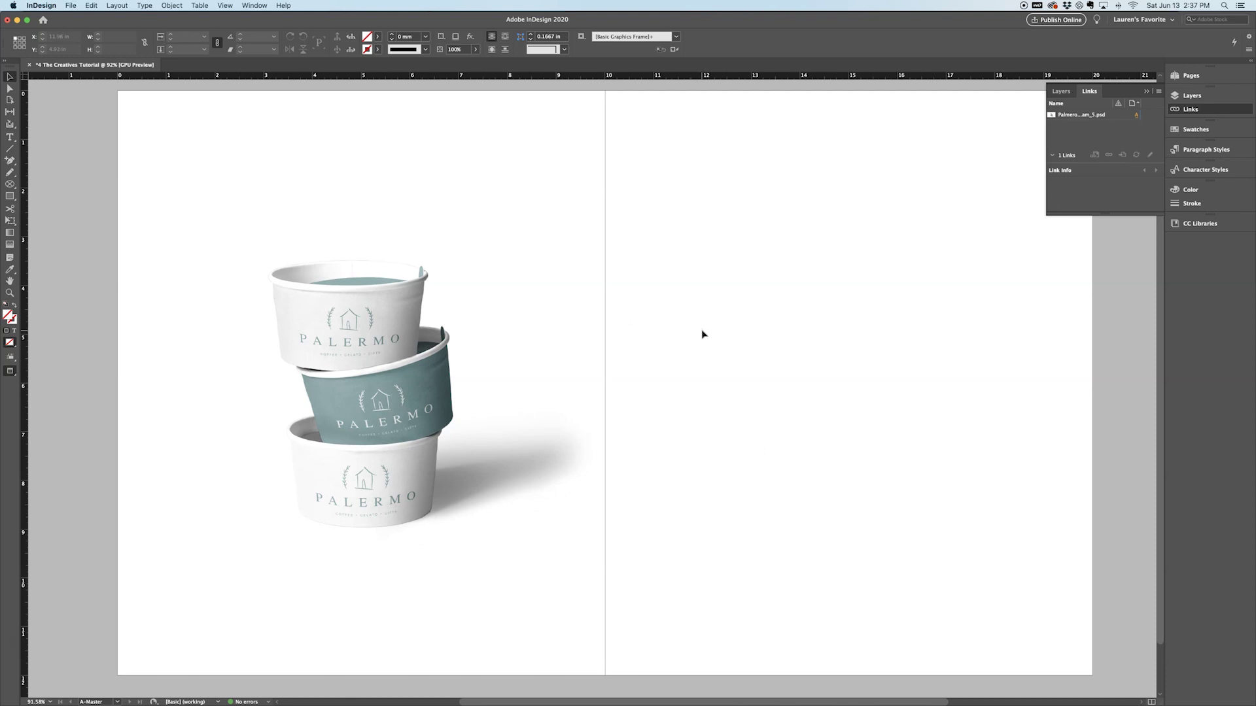
left_click(504, 404)
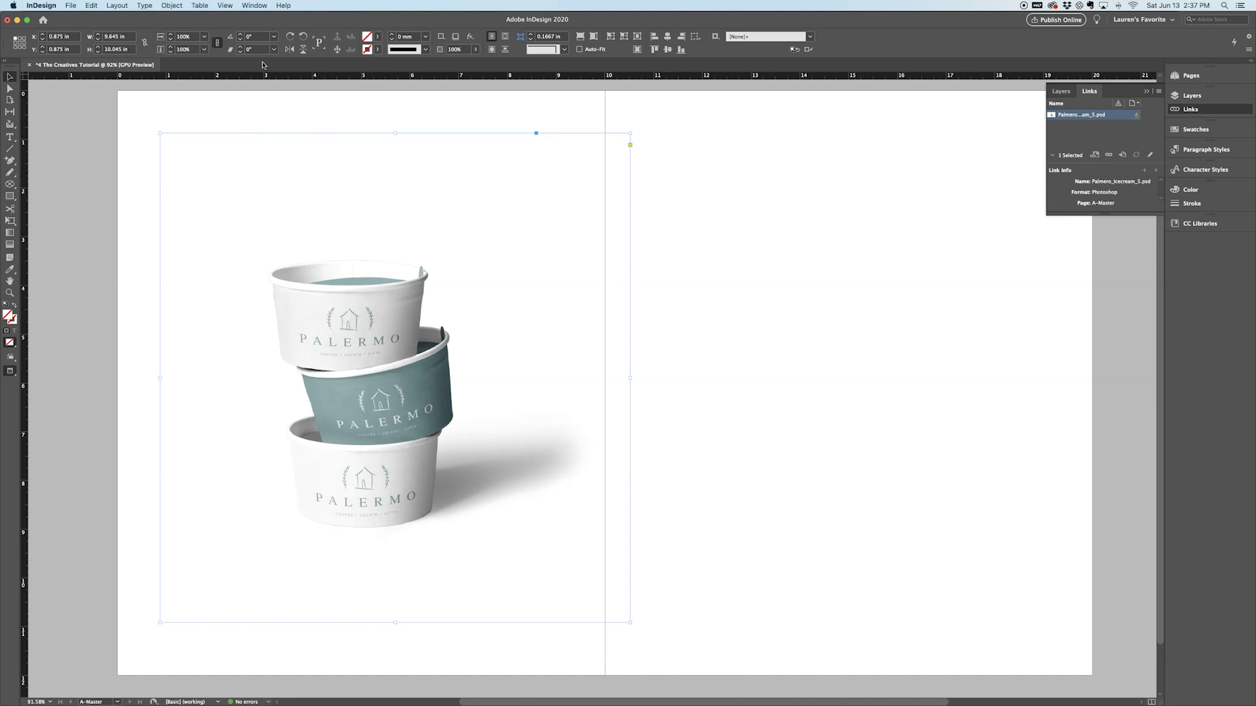
left_click(170, 36)
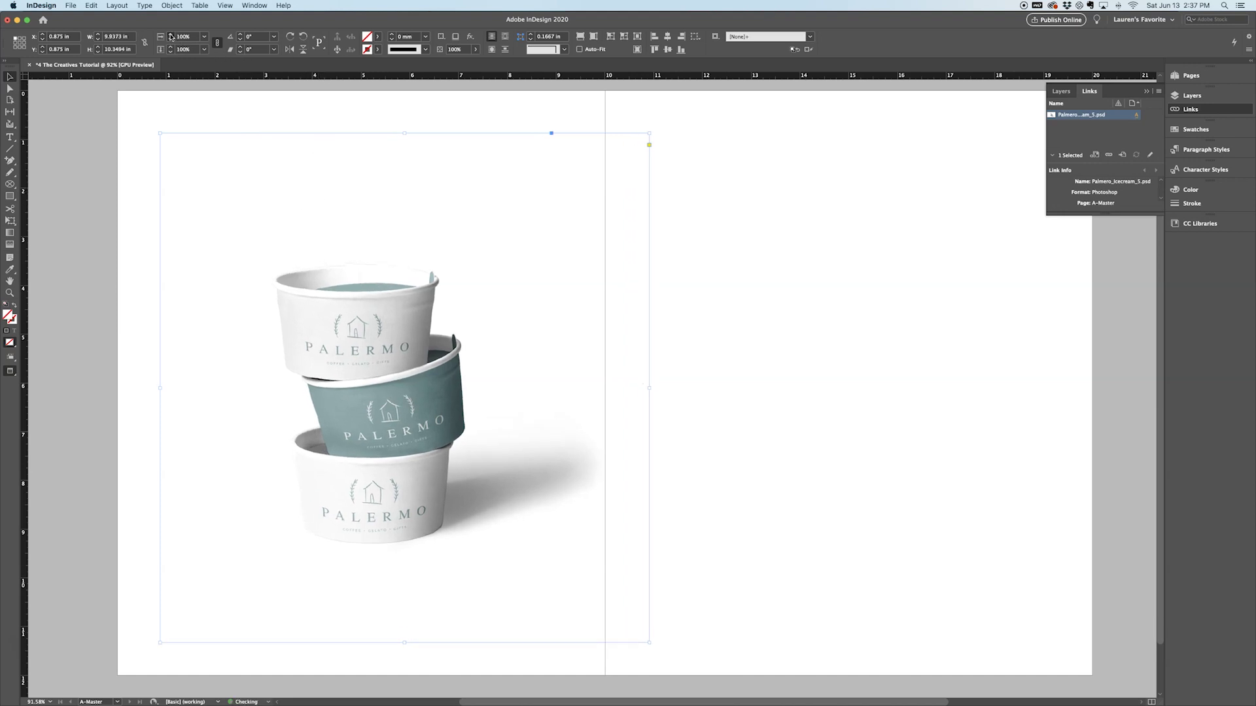
left_click_drag(170, 36, 170, 36)
left_click(186, 36)
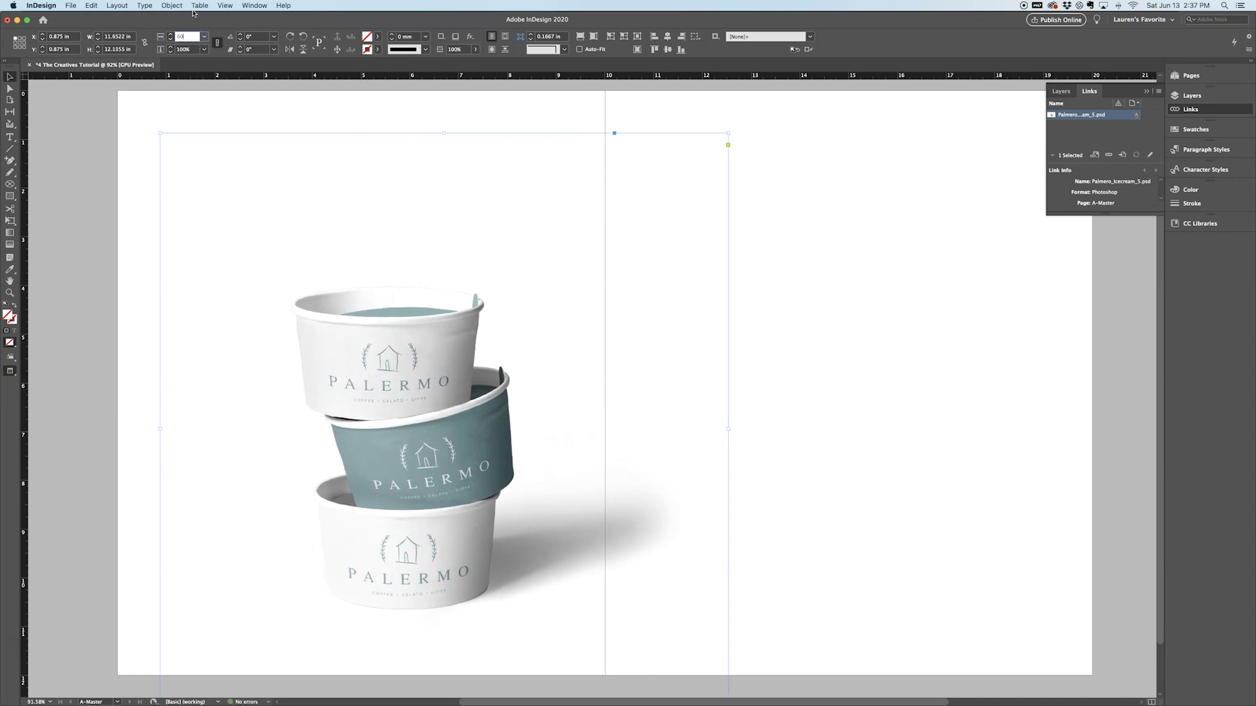
type("60")
key("Return")
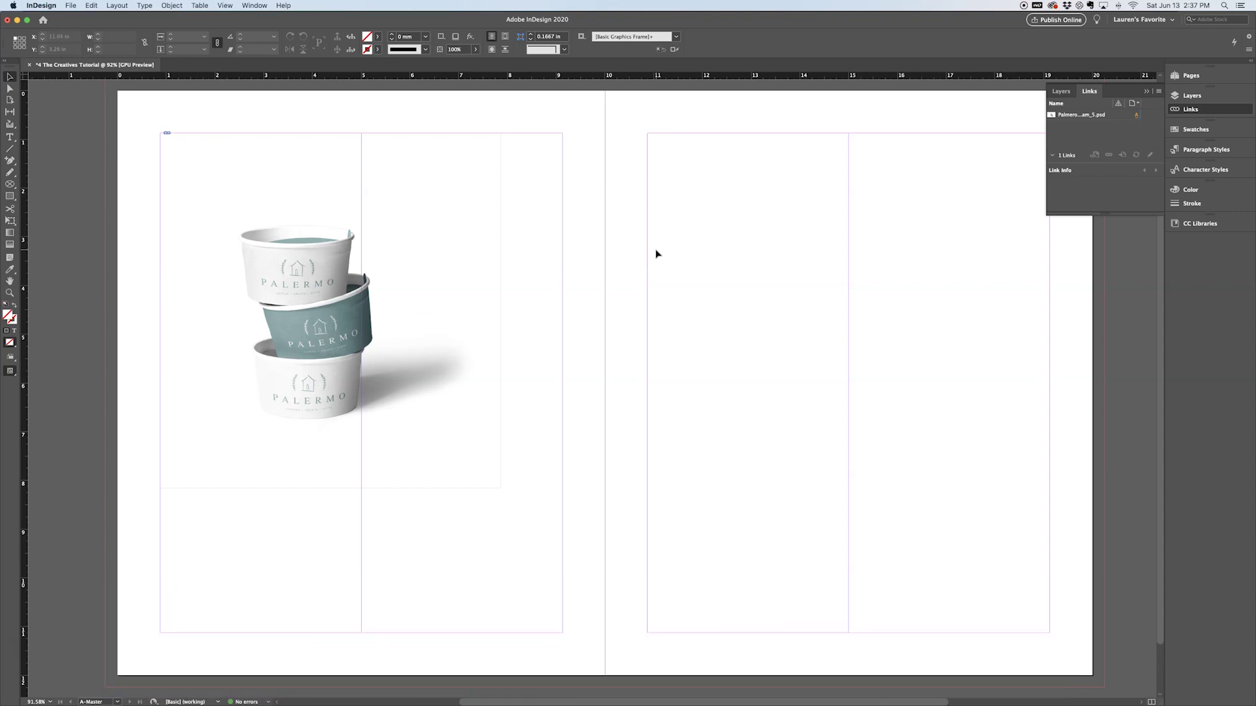
key("super+s")
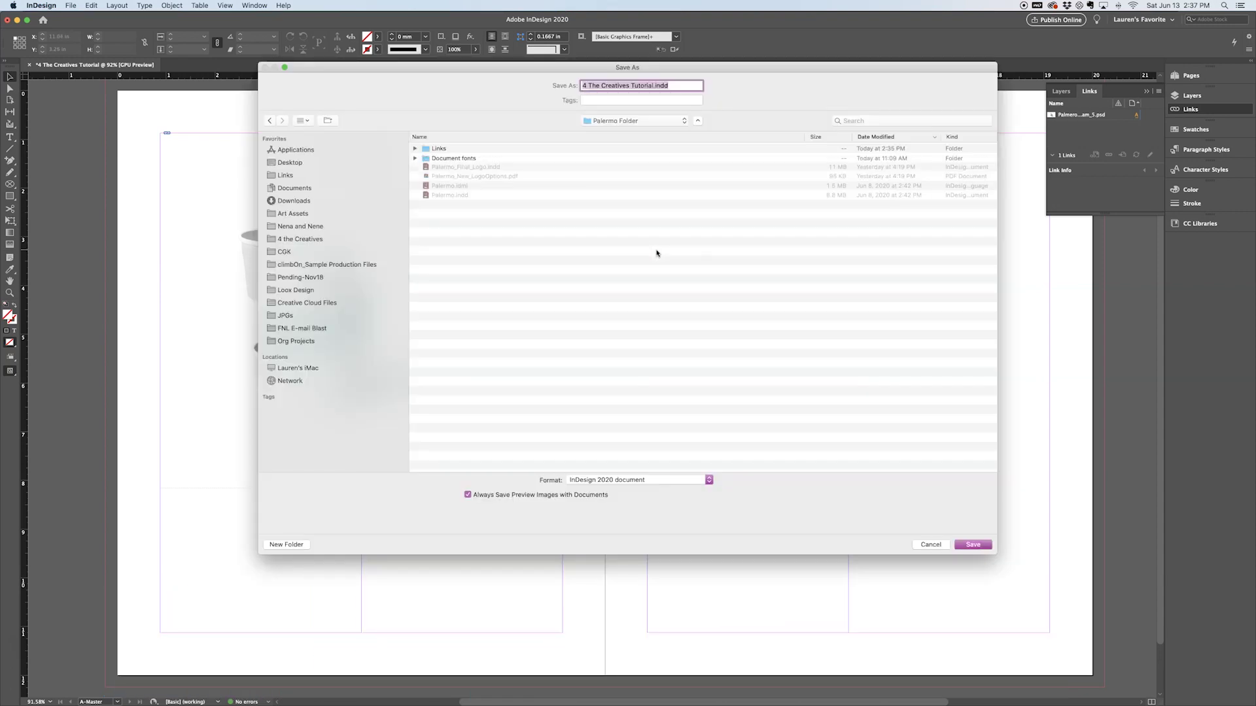
Save 4 The Creatives Tutorial.indd into the Documents folder as an InDesign 2020 document
left_click(318, 189)
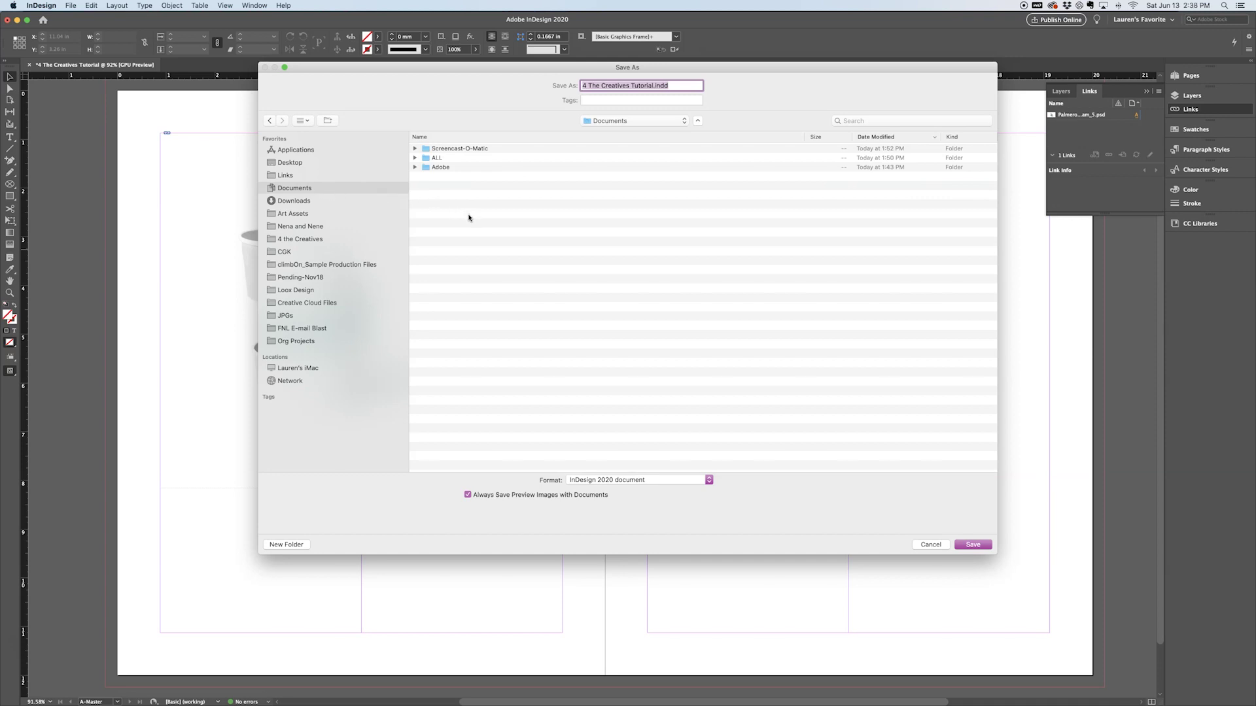
key("Return")
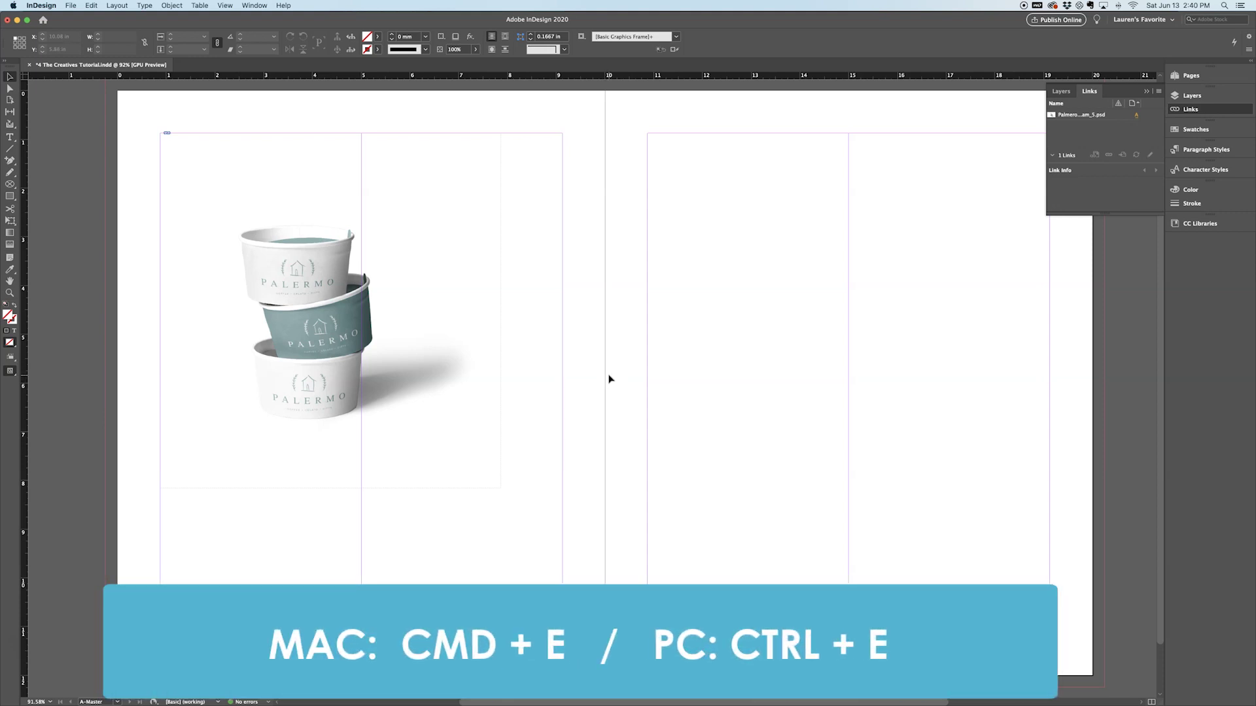
Export to Adobe PDF (Print), replacing the existing 4 The Creatives Tutorial.pdf
key("super+e")
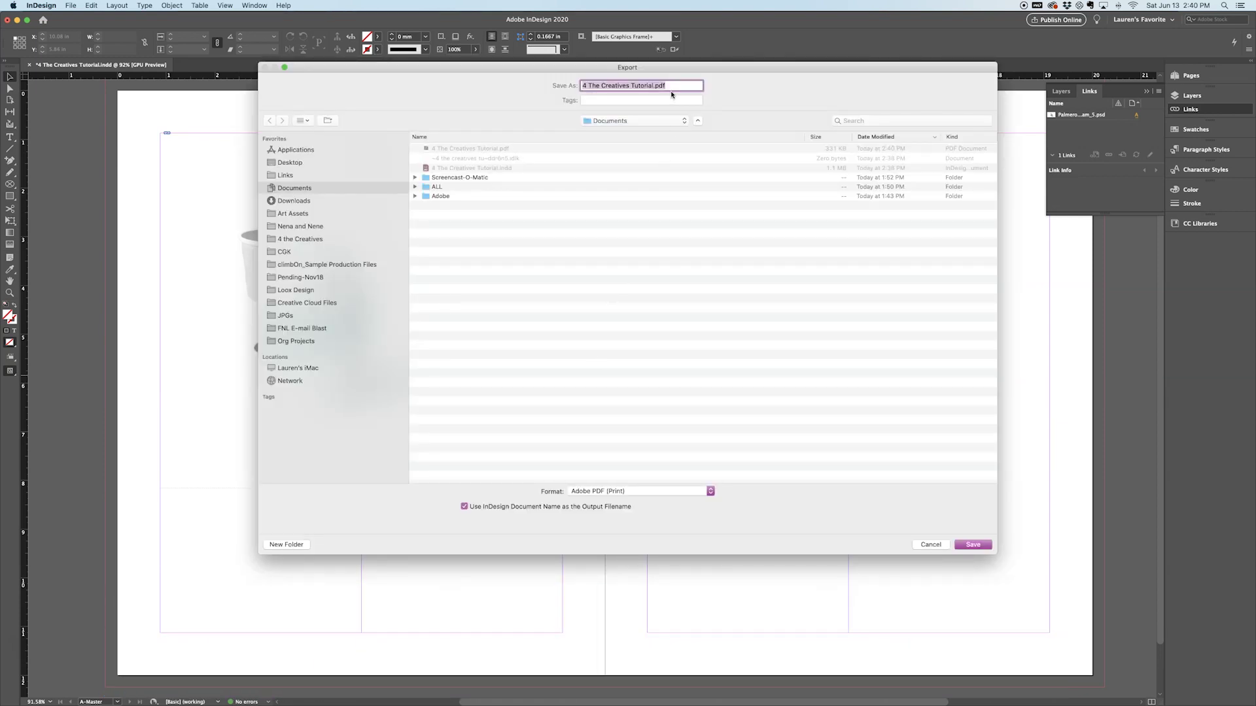
left_click(697, 495)
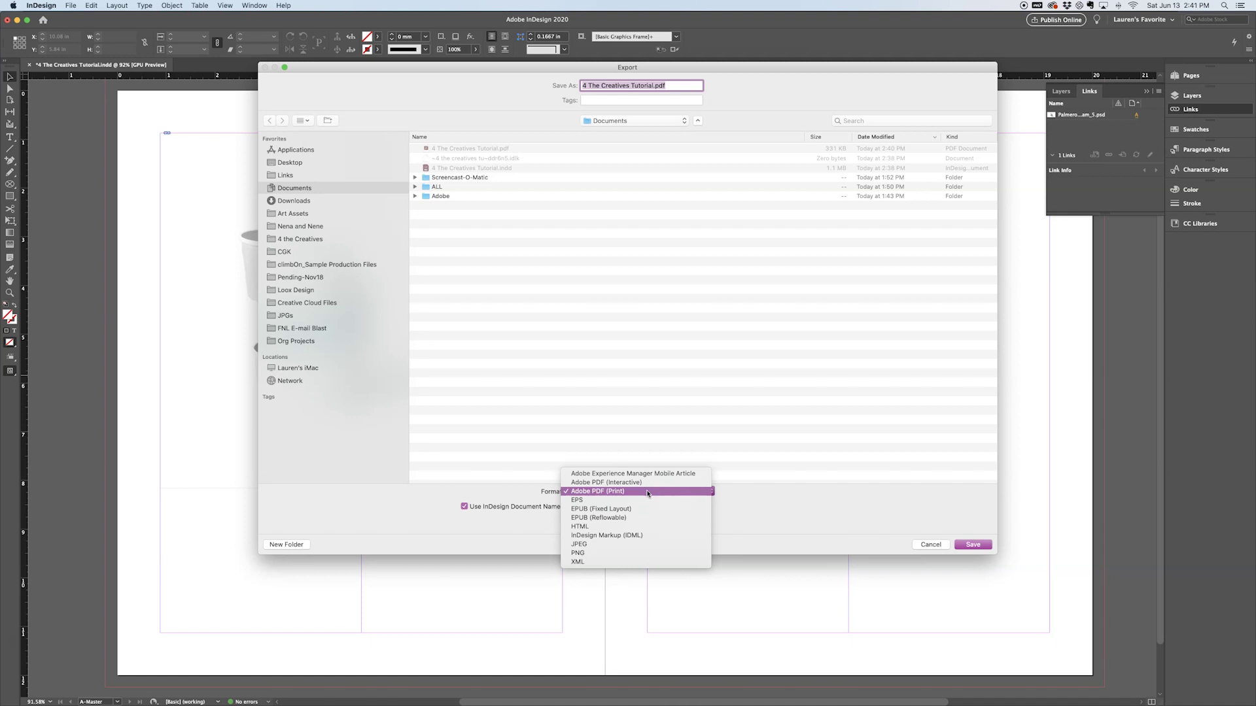
left_click(974, 545)
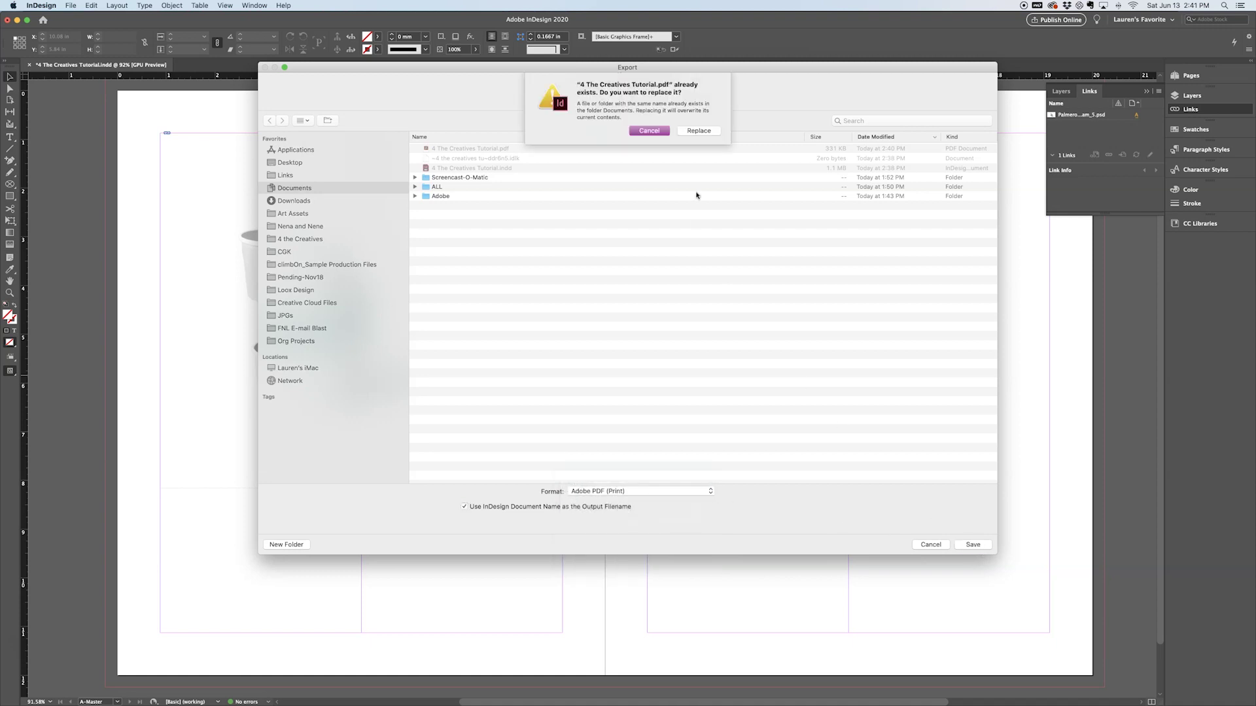
left_click(708, 120)
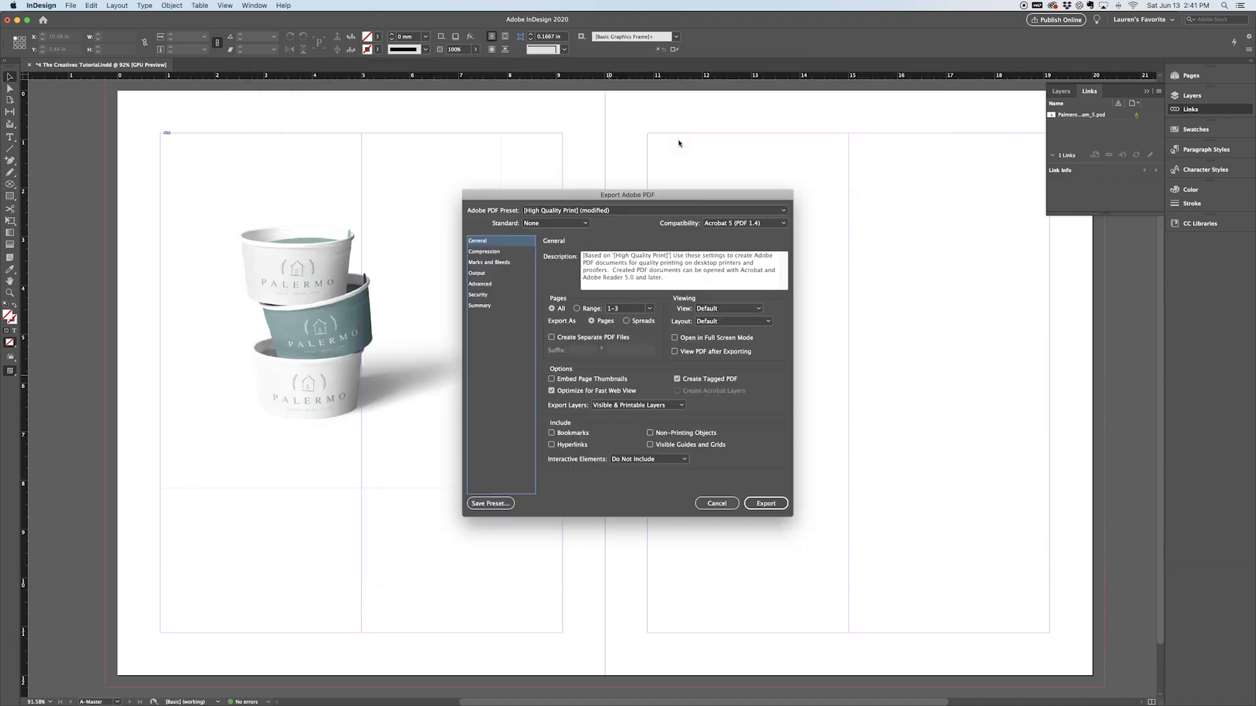
Keep the [High Quality Print] preset, turn on crop marks, and use the document bleed settings
left_click(762, 211)
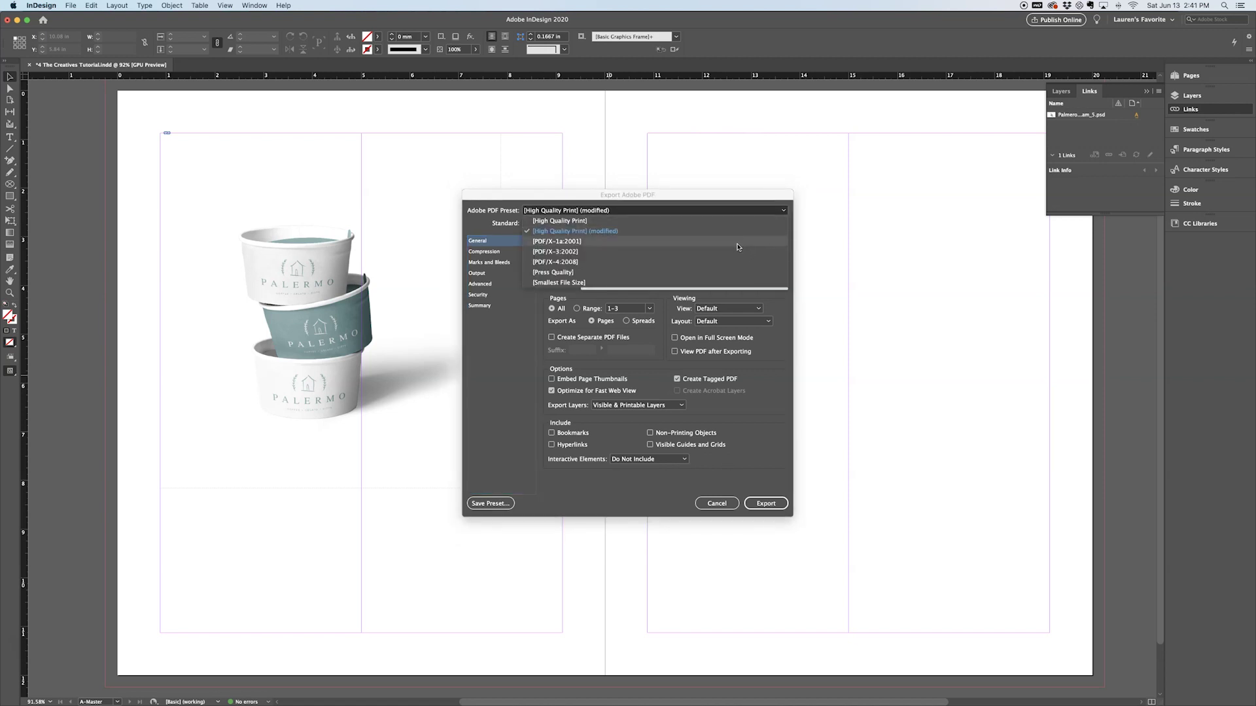
left_click(577, 243)
left_click(613, 210)
left_click(560, 220)
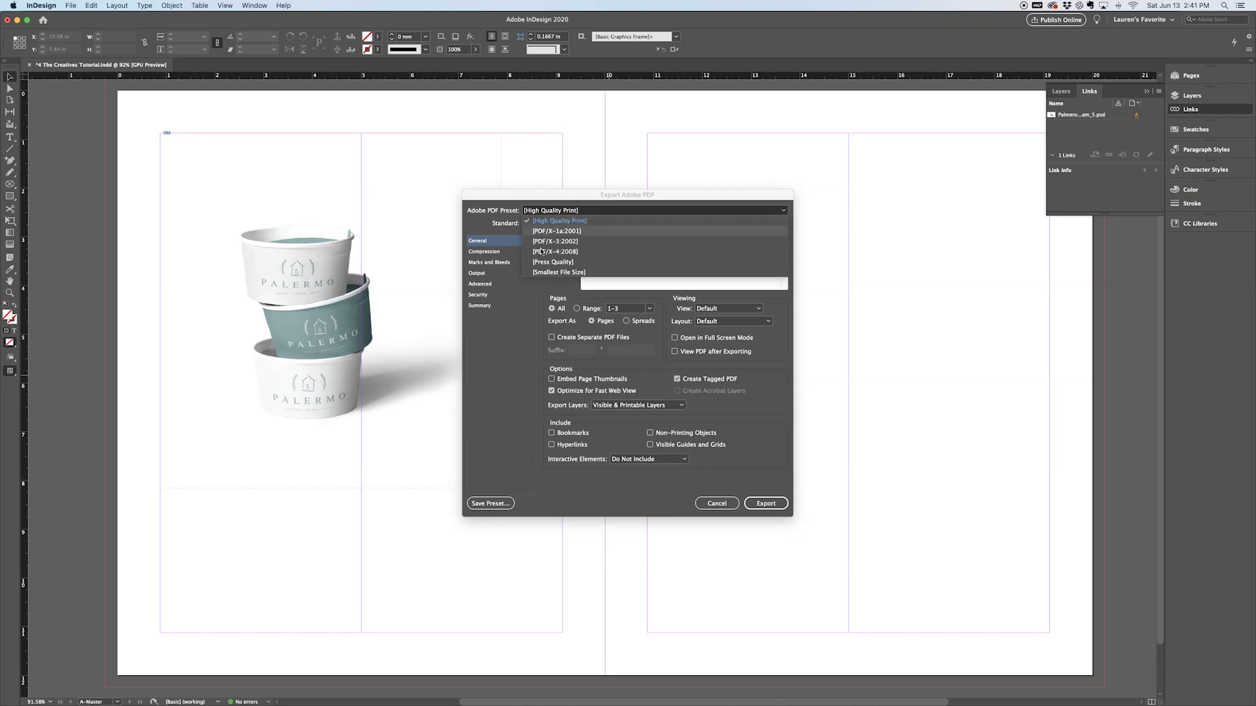
left_click(495, 254)
left_click(503, 263)
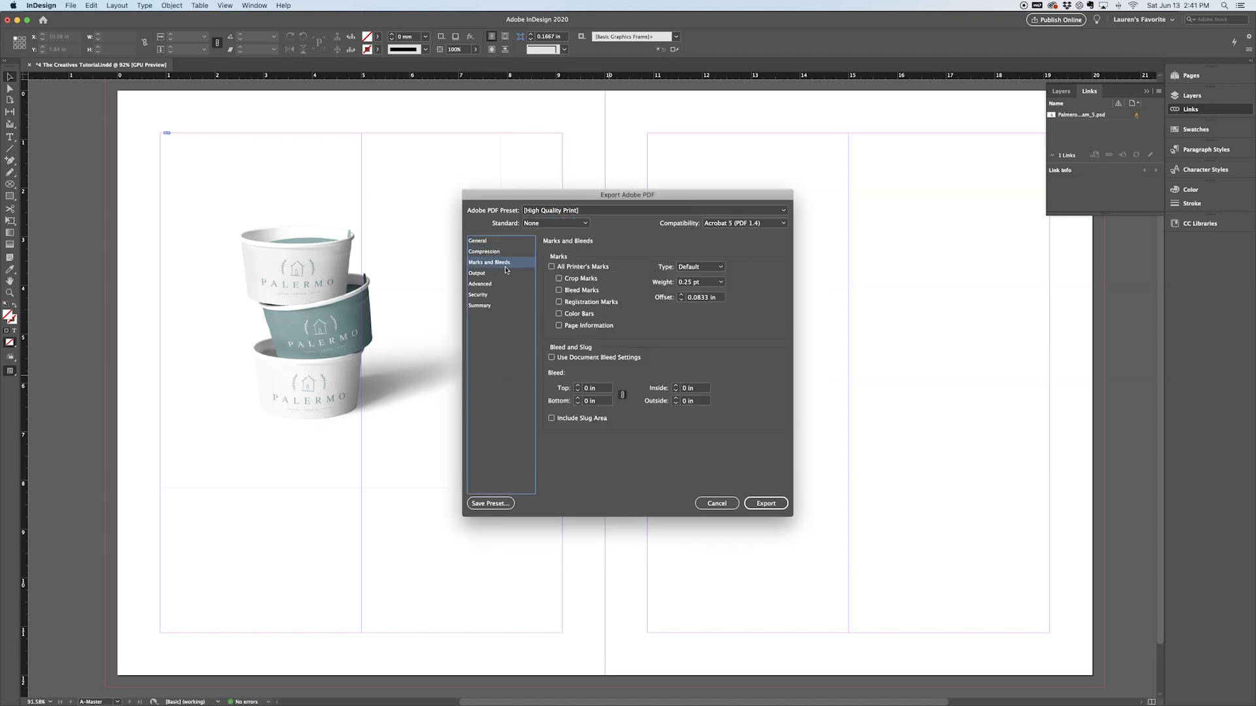
left_click(559, 279)
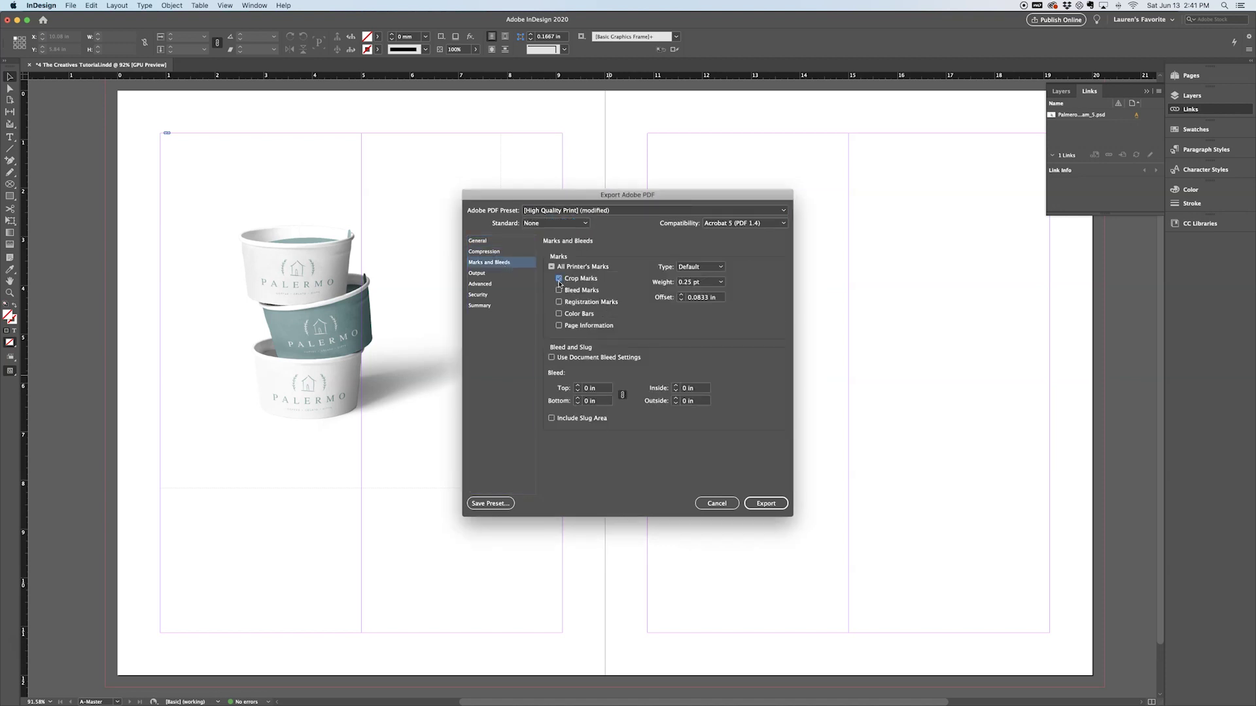
left_click(551, 358)
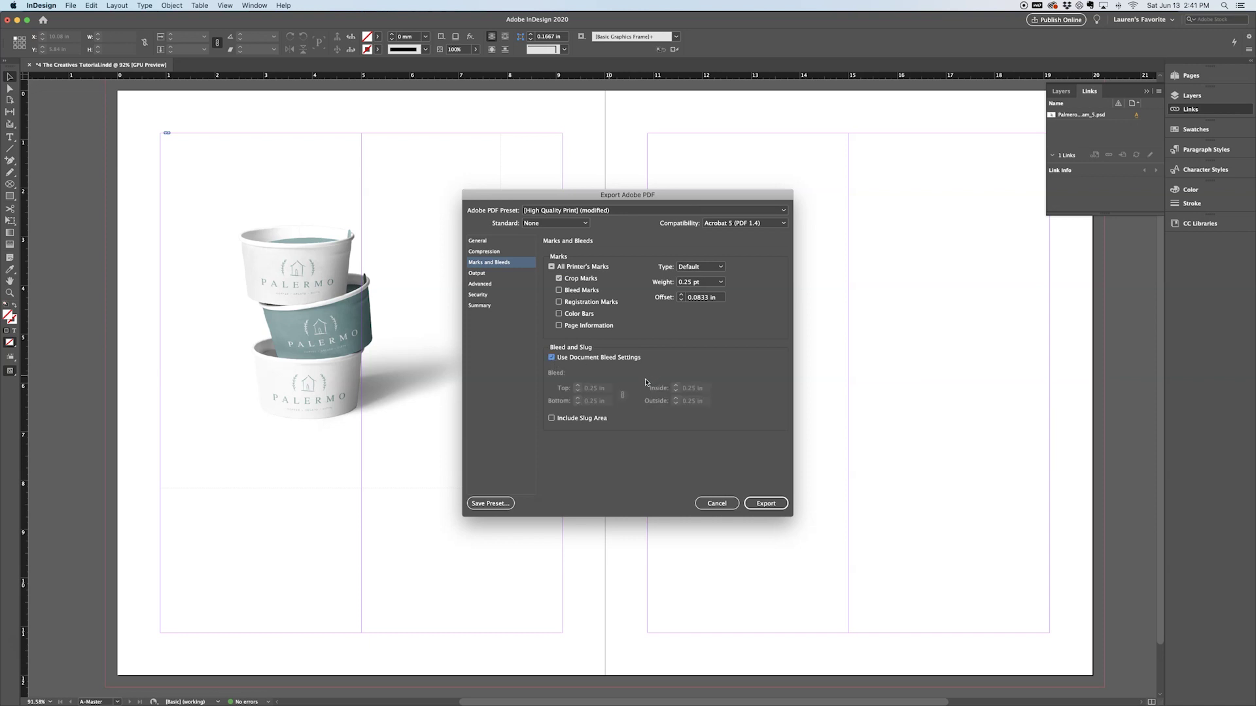
Set Layout to Two-Up Continuous (Facing), enable View PDF after Exporting, and export
left_click(503, 252)
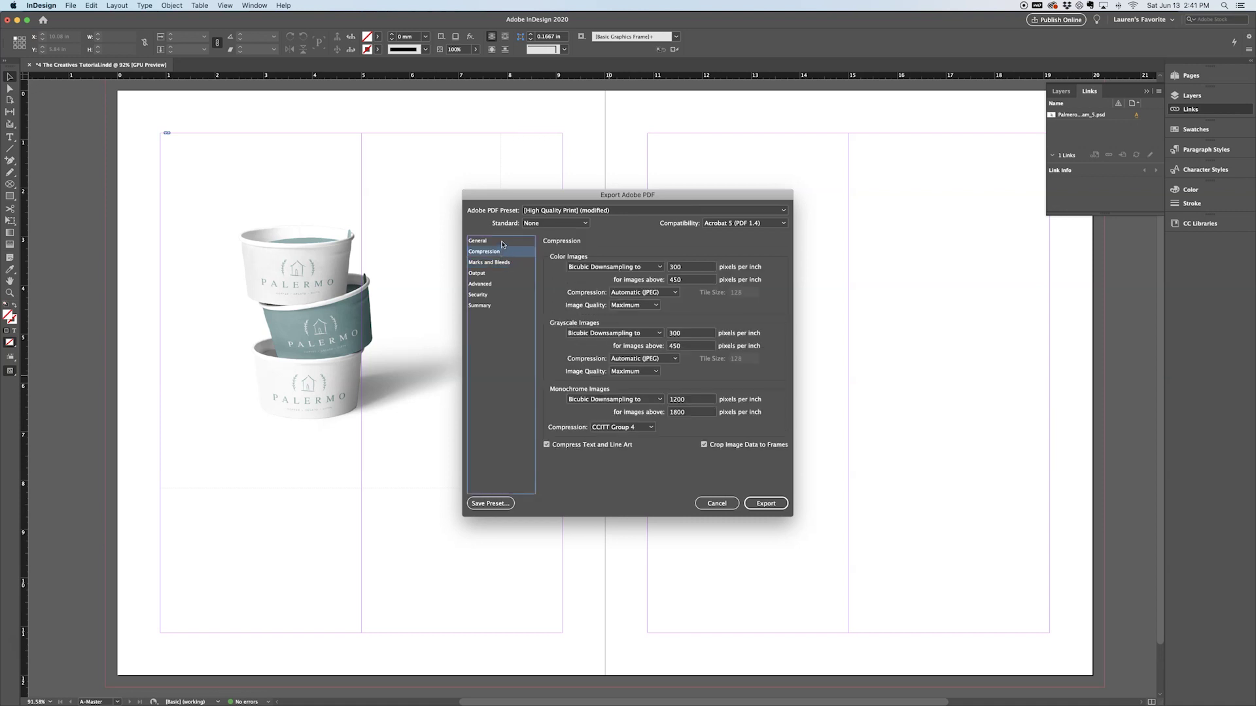
left_click(502, 242)
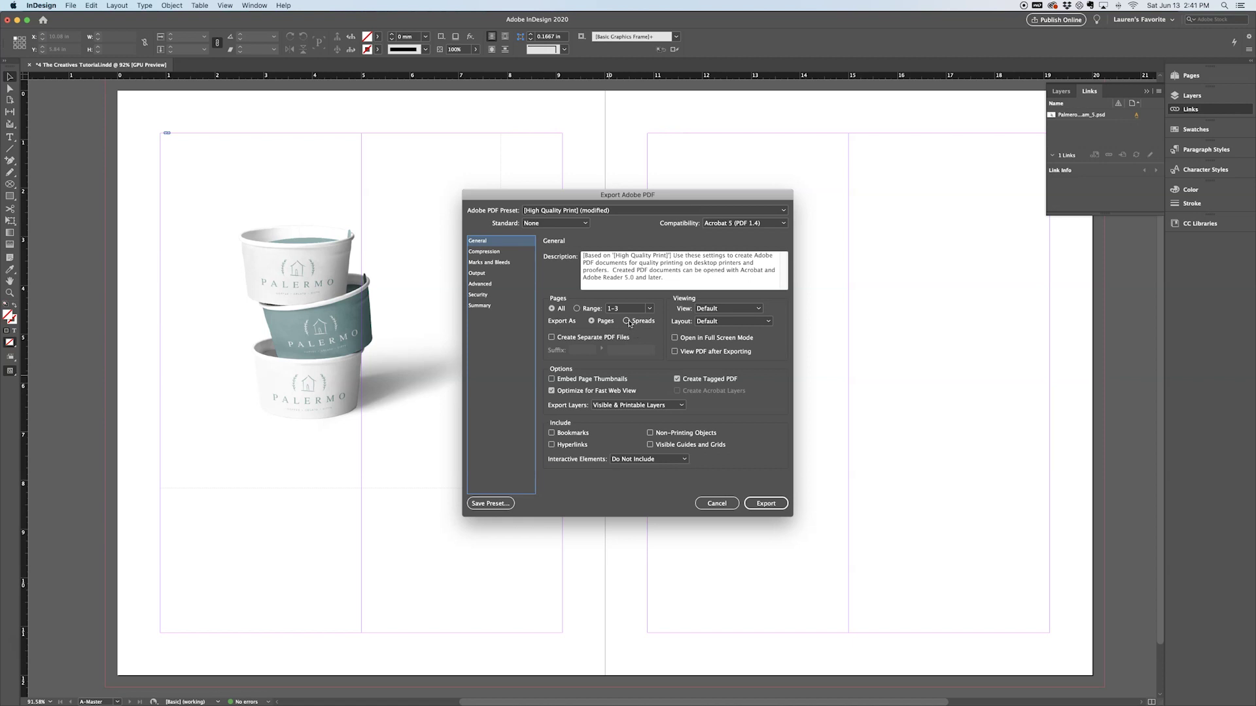
left_click(726, 321)
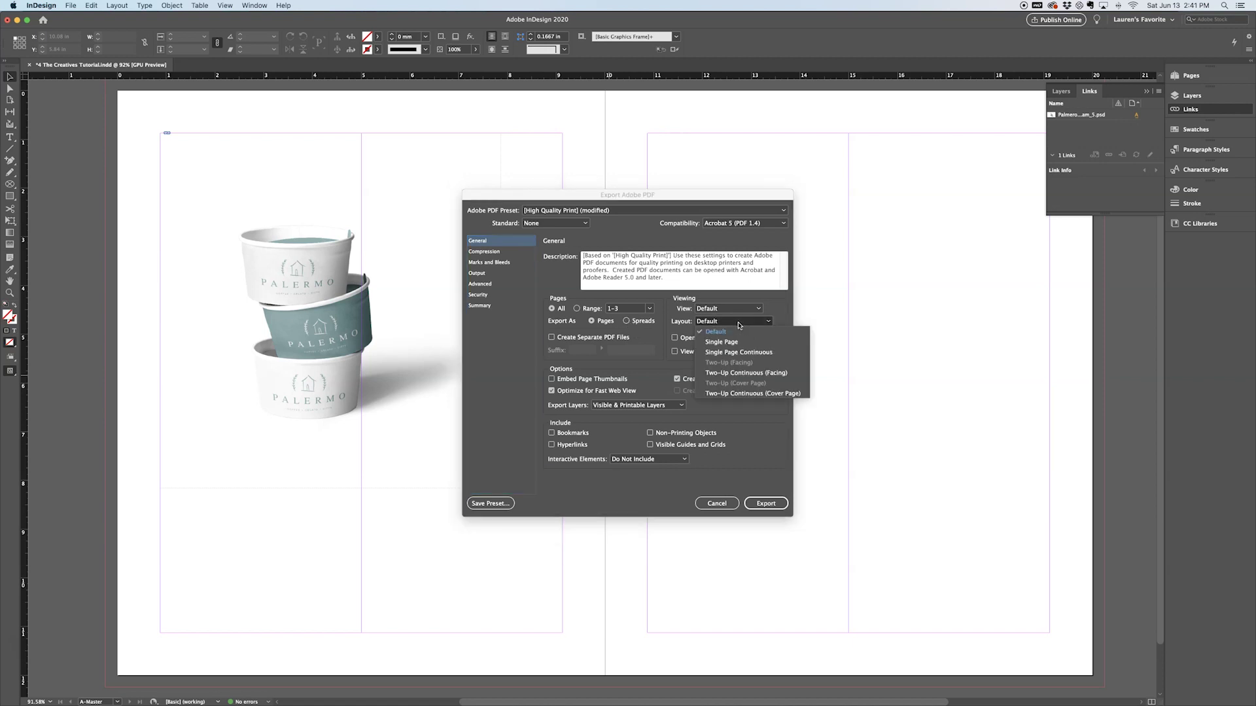
left_click(758, 374)
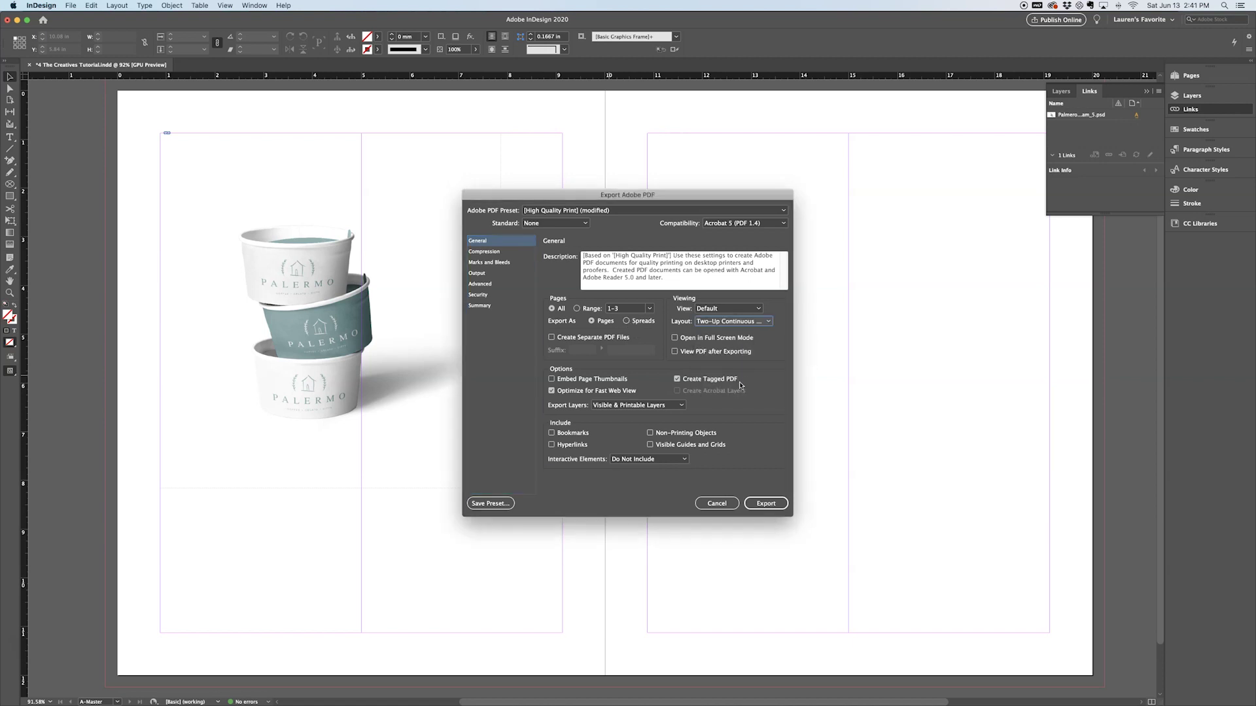
left_click(773, 508)
left_click(675, 353)
left_click(772, 503)
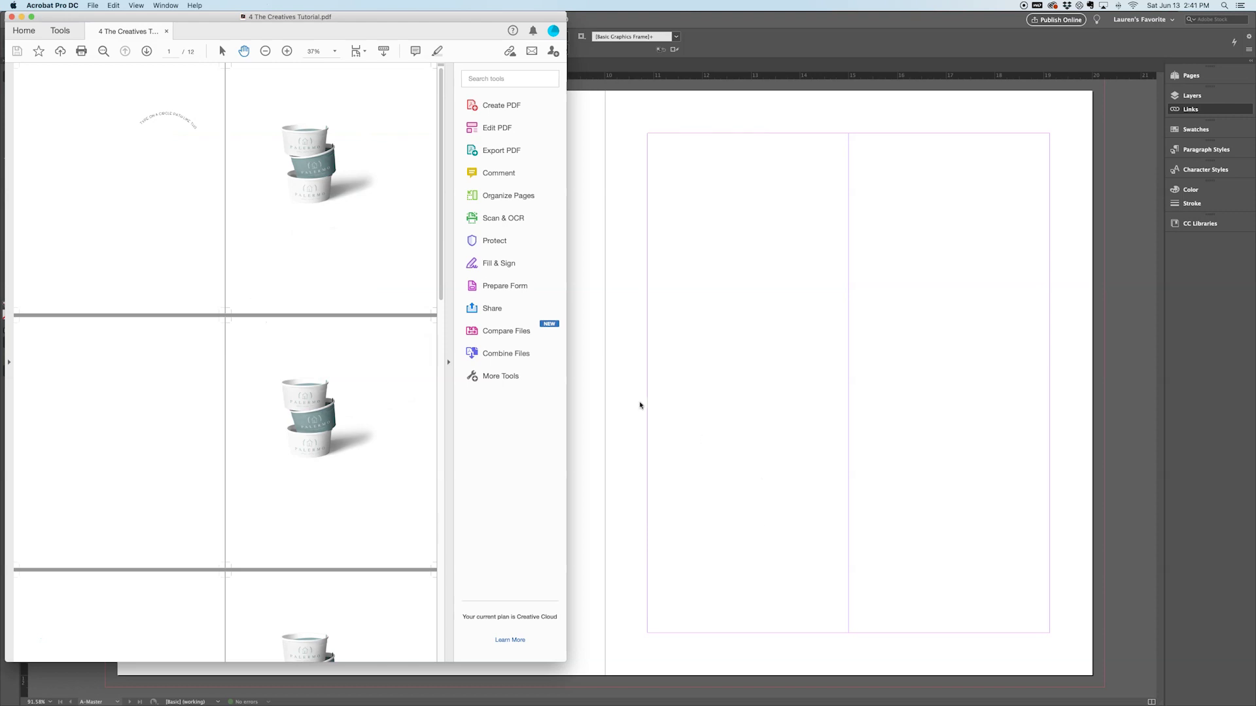
Widen the Acrobat window and scroll through the exported 12-page PDF to review it
left_click_drag(565, 392, 709, 392)
scroll(447, 209, "down", 2)
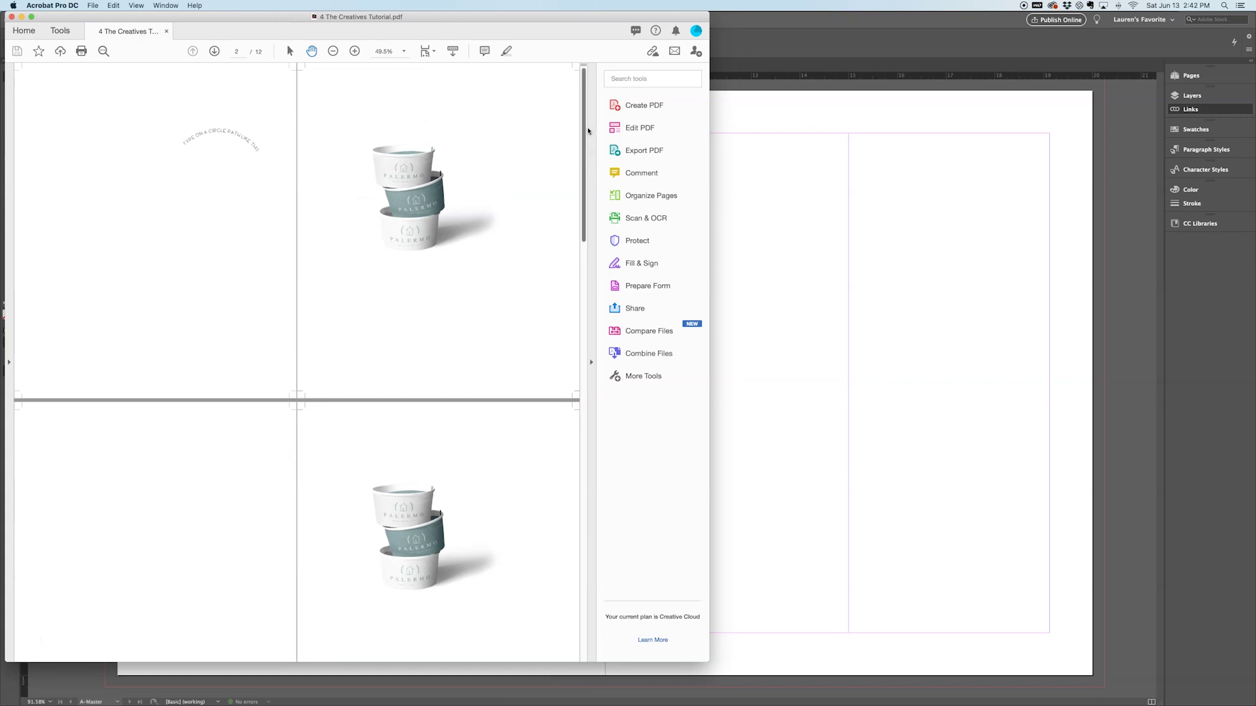
scroll(585, 140, "down", 5)
scroll(569, 225, "down", 20)
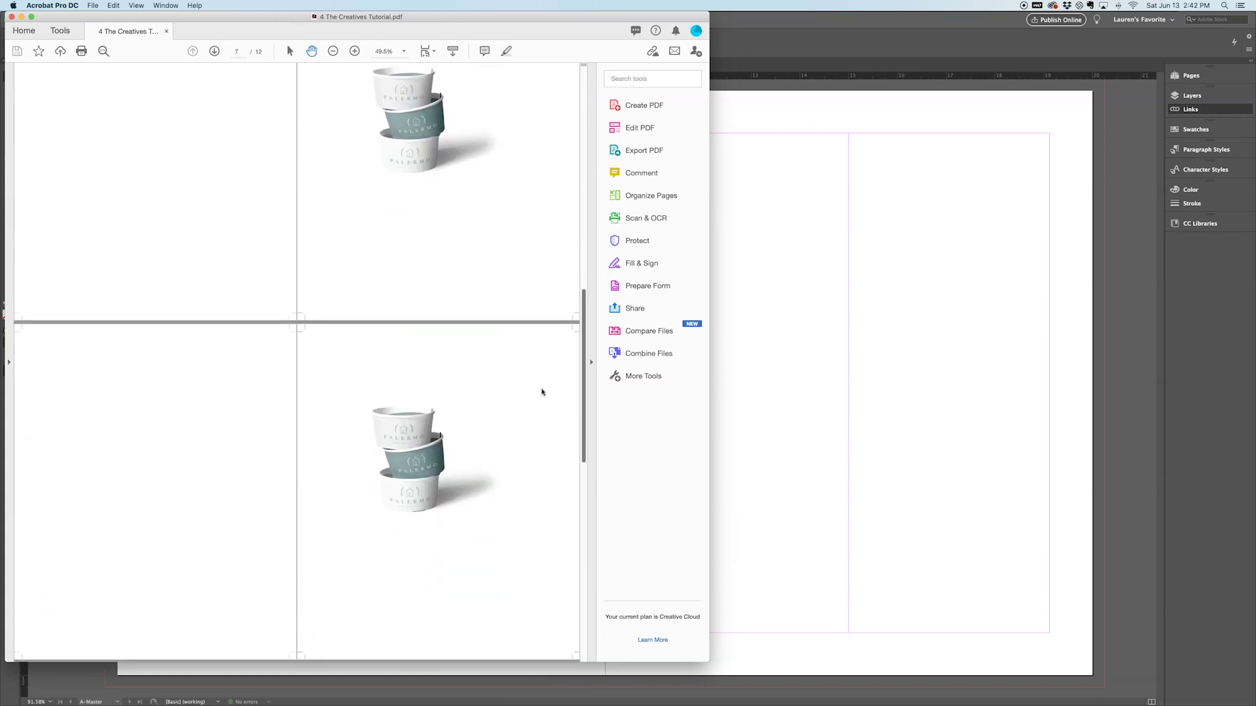
scroll(530, 589, "up", 5)
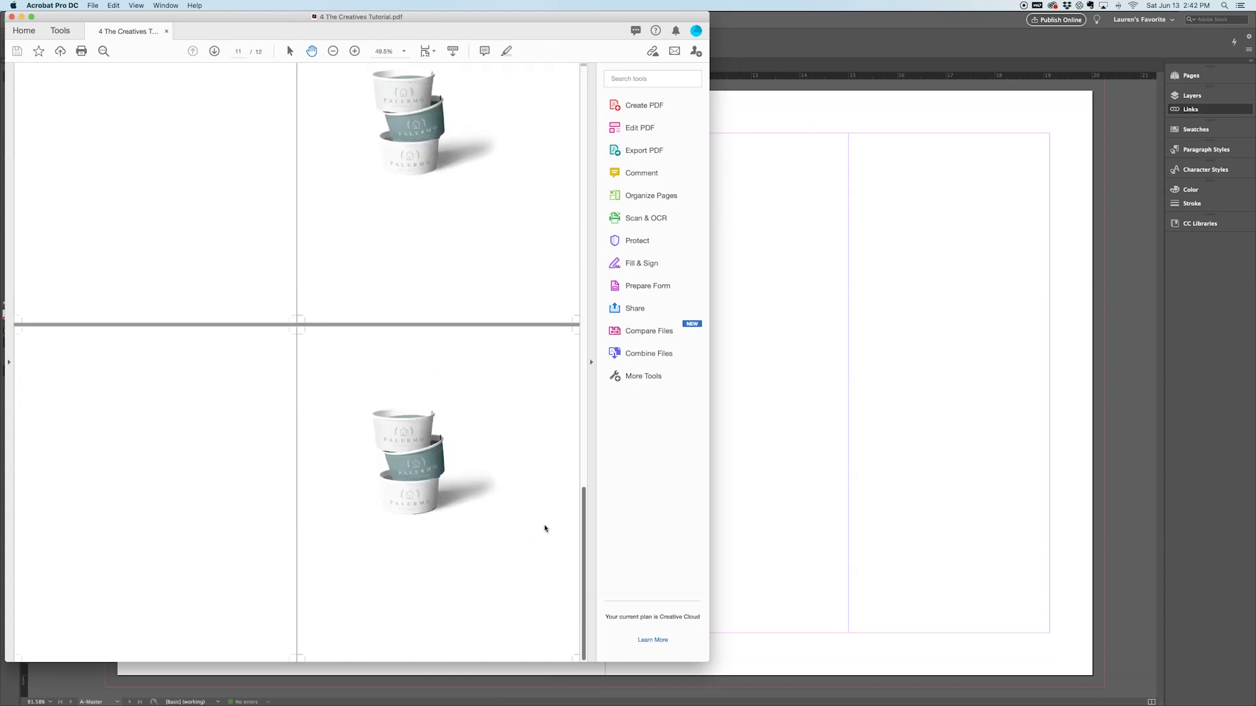
scroll(547, 309, "up", 20)
scroll(543, 196, "up", 6)
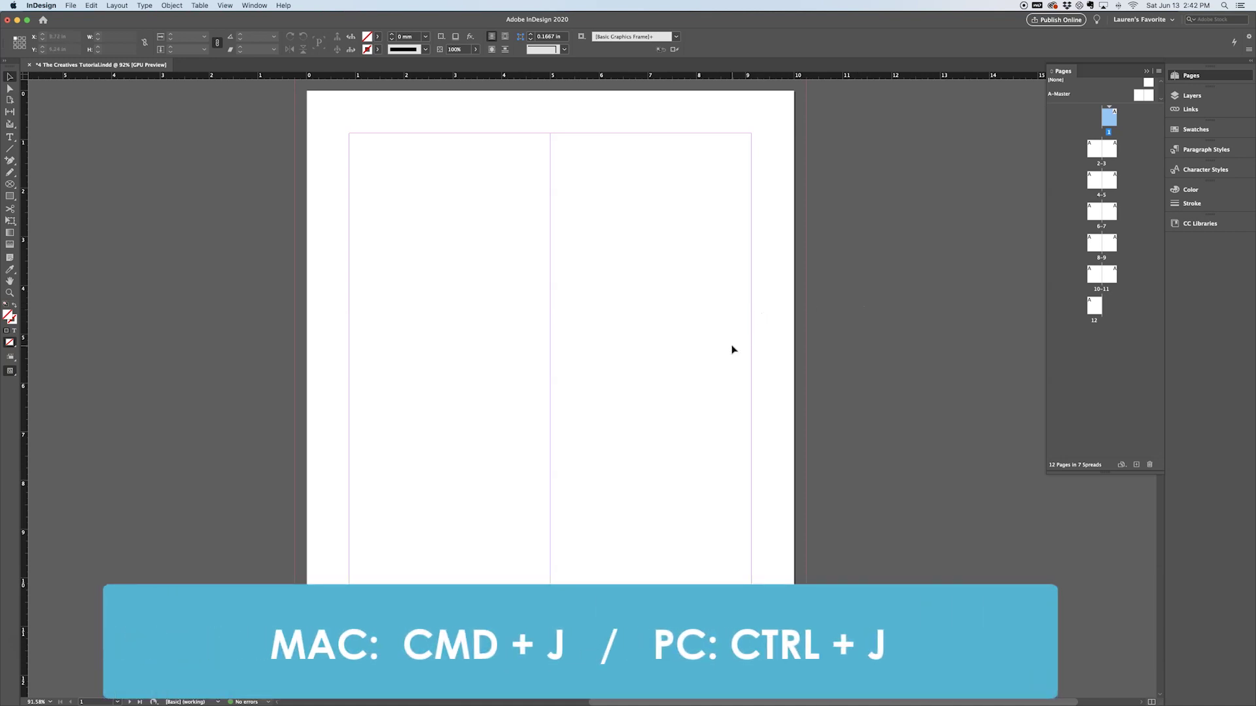
Jump straight to page 7 using the Go to Page prompt (Cmd+J)
key("super+j")
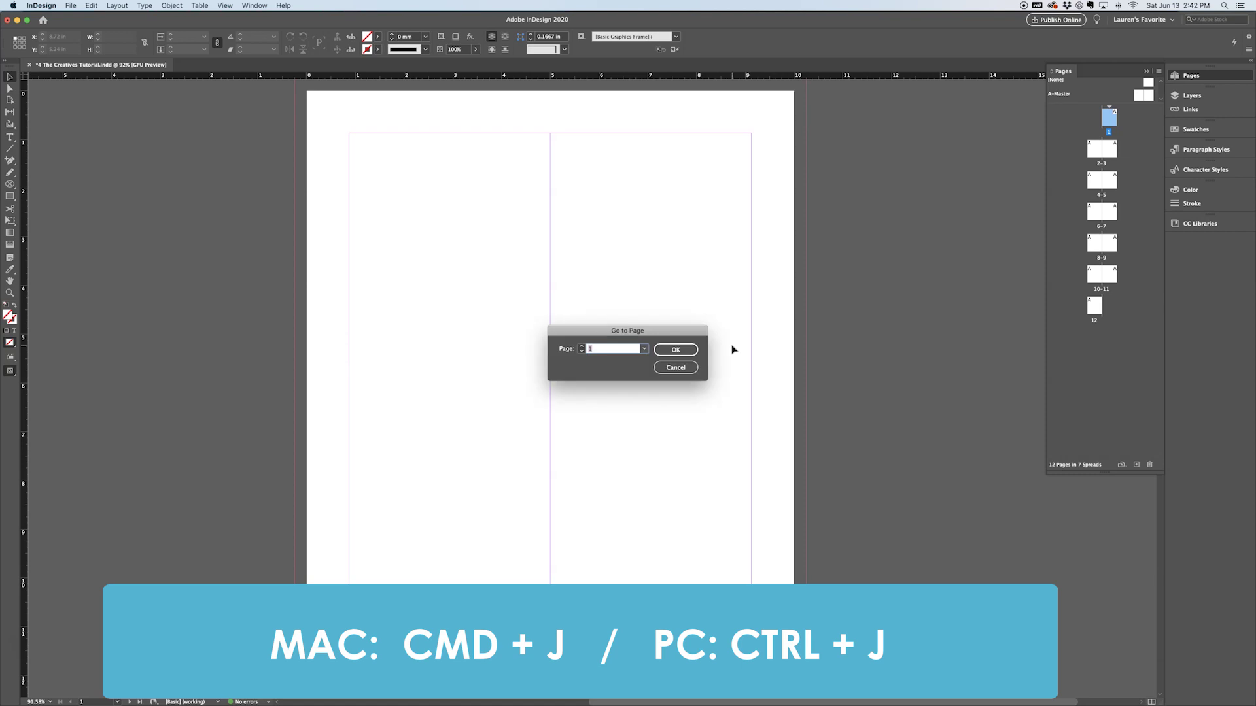
left_click(610, 351)
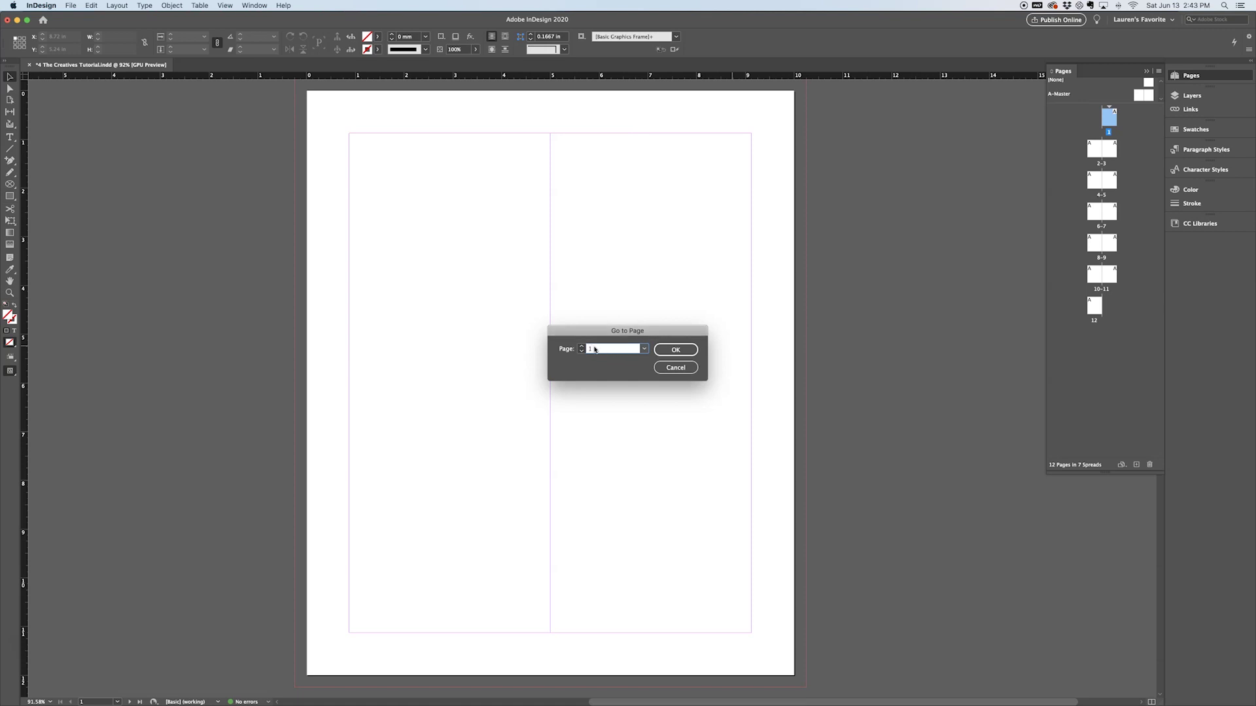
double_click(594, 350)
key("Return")
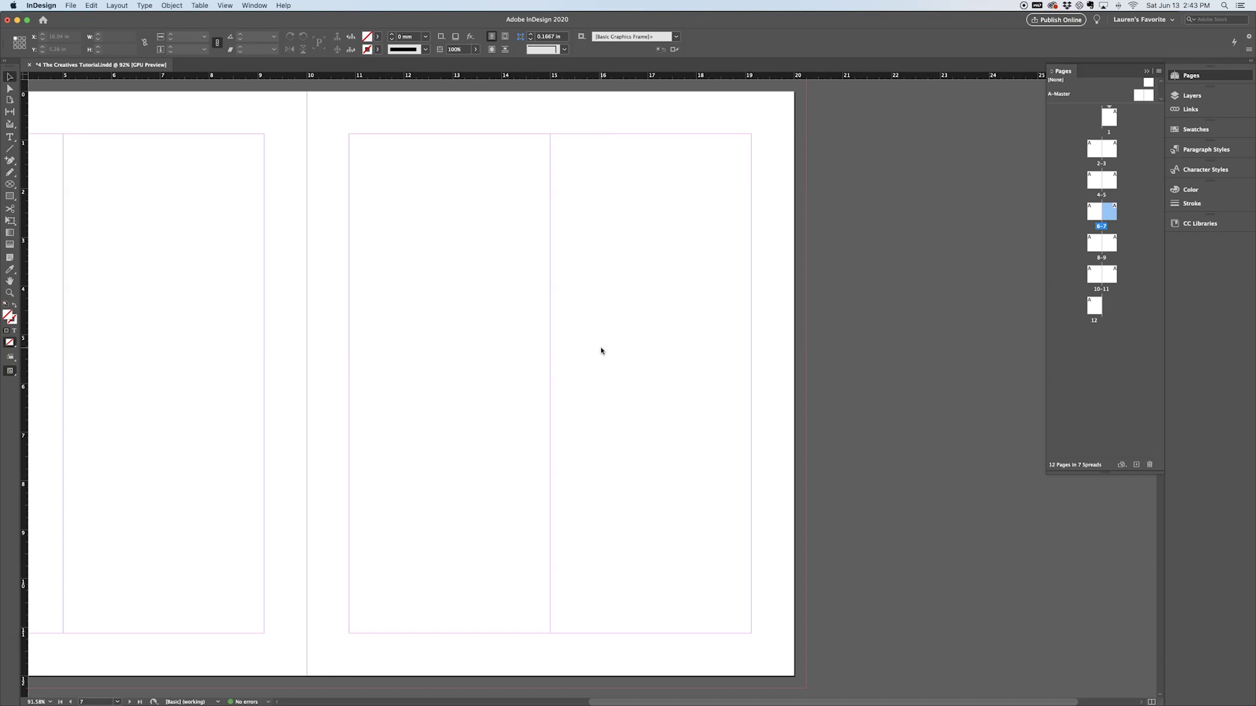
Fit the 6–7 spread in view, then toggle Preview mode on and back to Normal with W
scroll(482, 193, "left", 5)
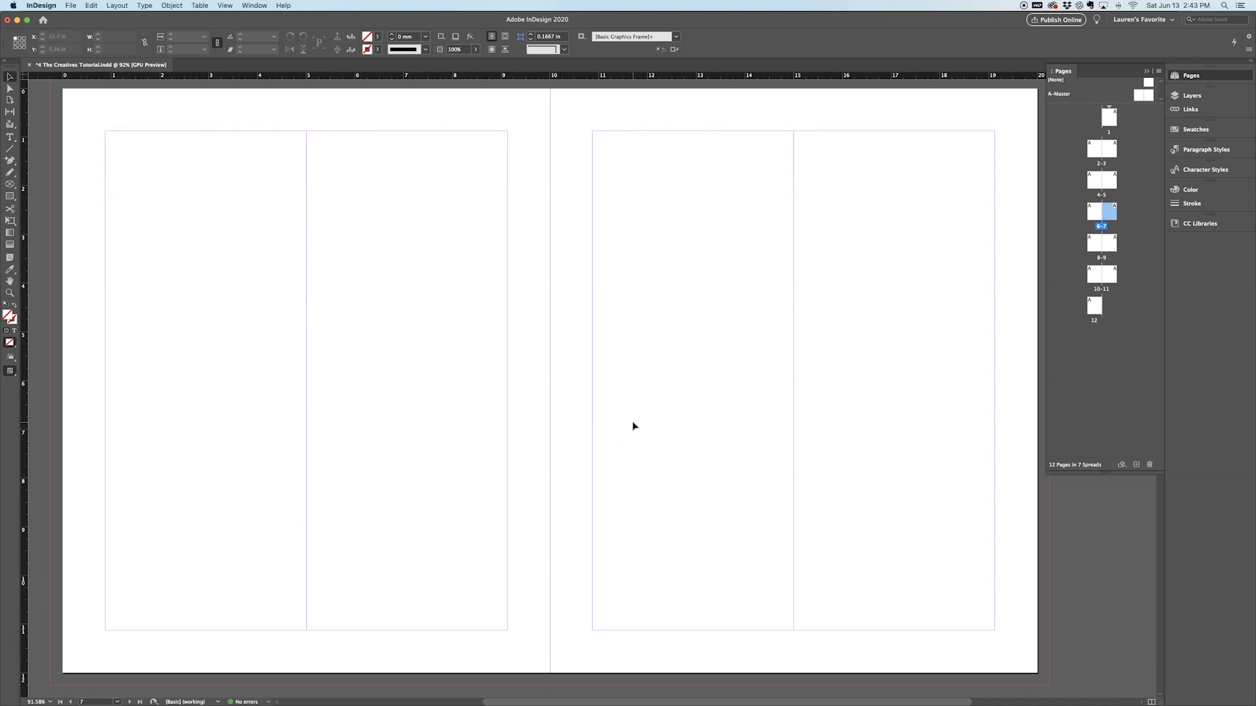
key("w")
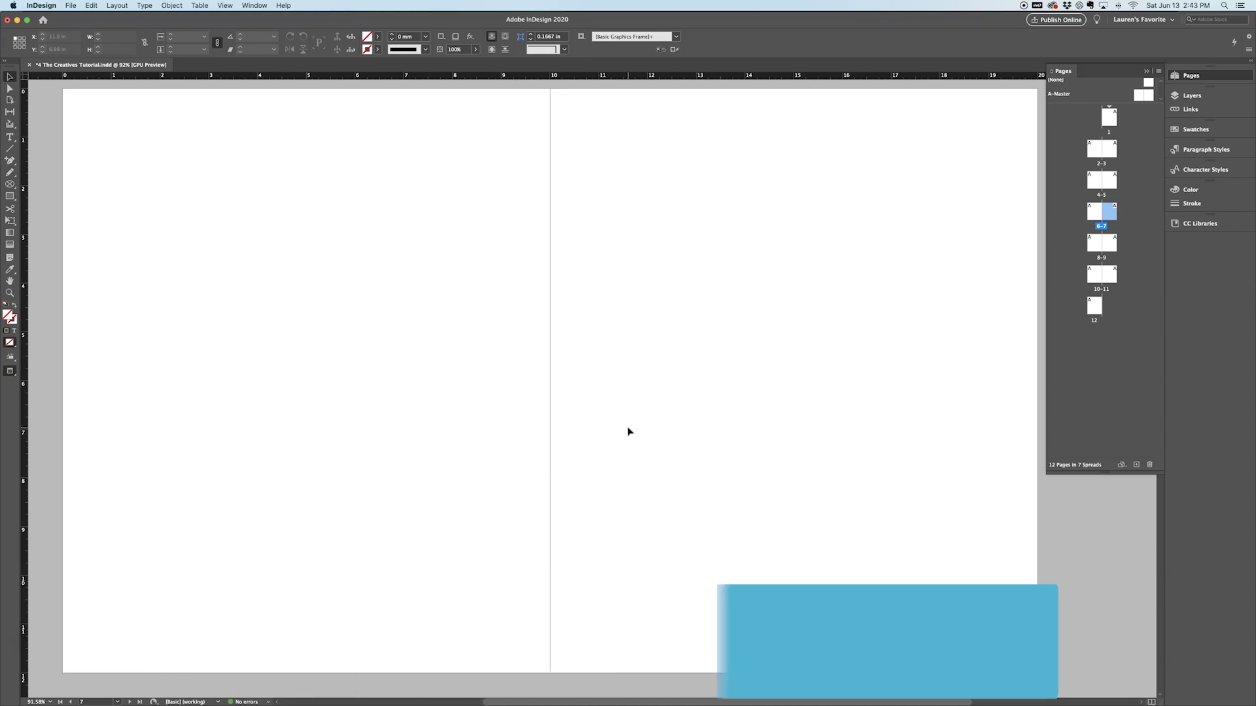
key("w")
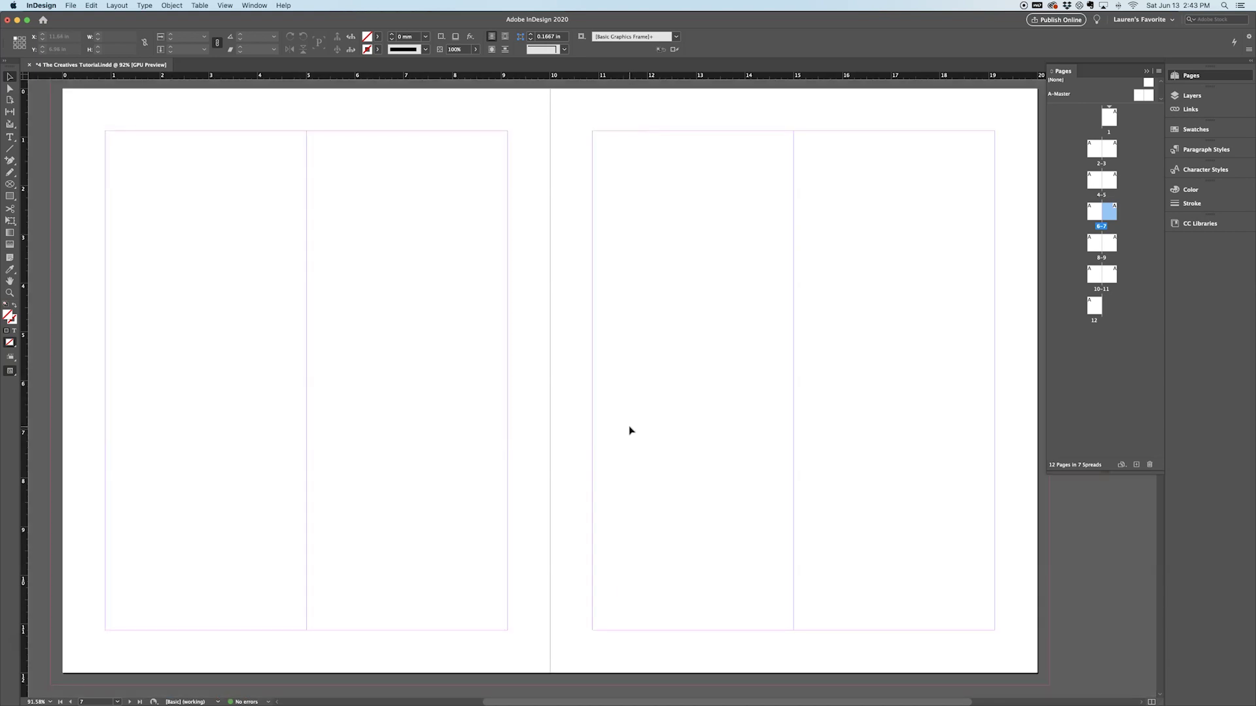
Draw a text frame in page 7's left column holding the word 'Type', then deselect it
key("t")
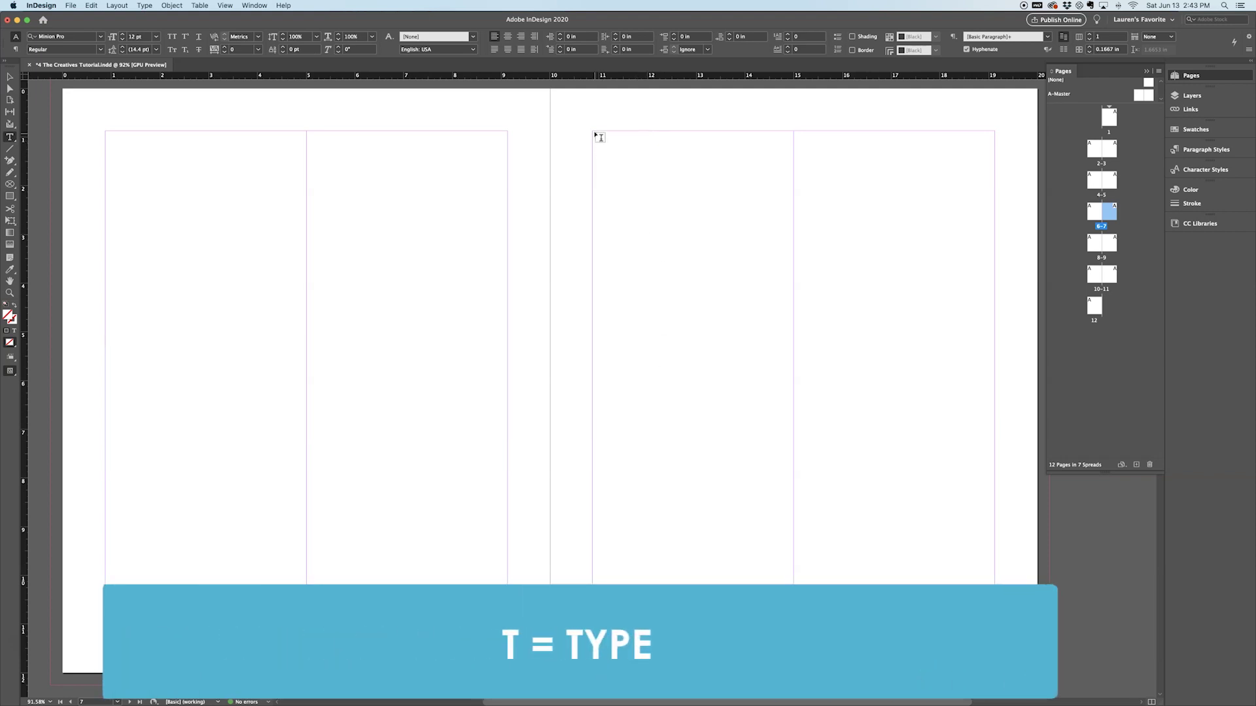
left_click_drag(595, 136, 794, 422)
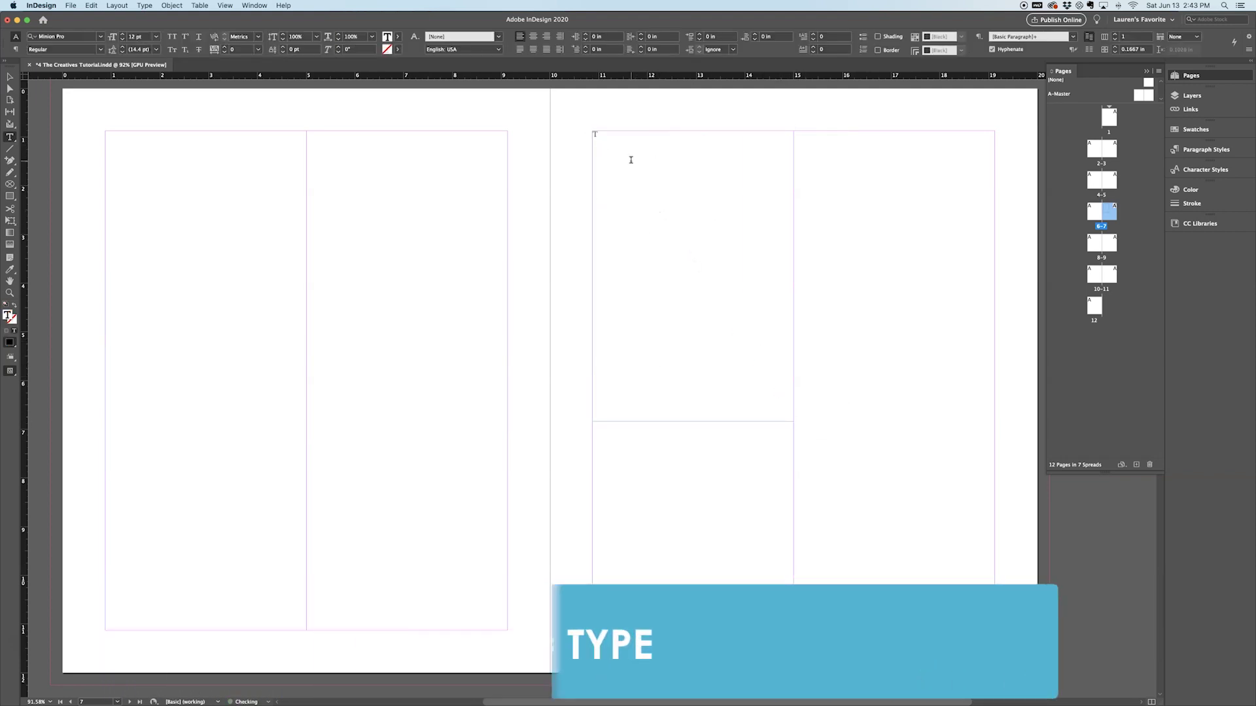
type("Teyp")
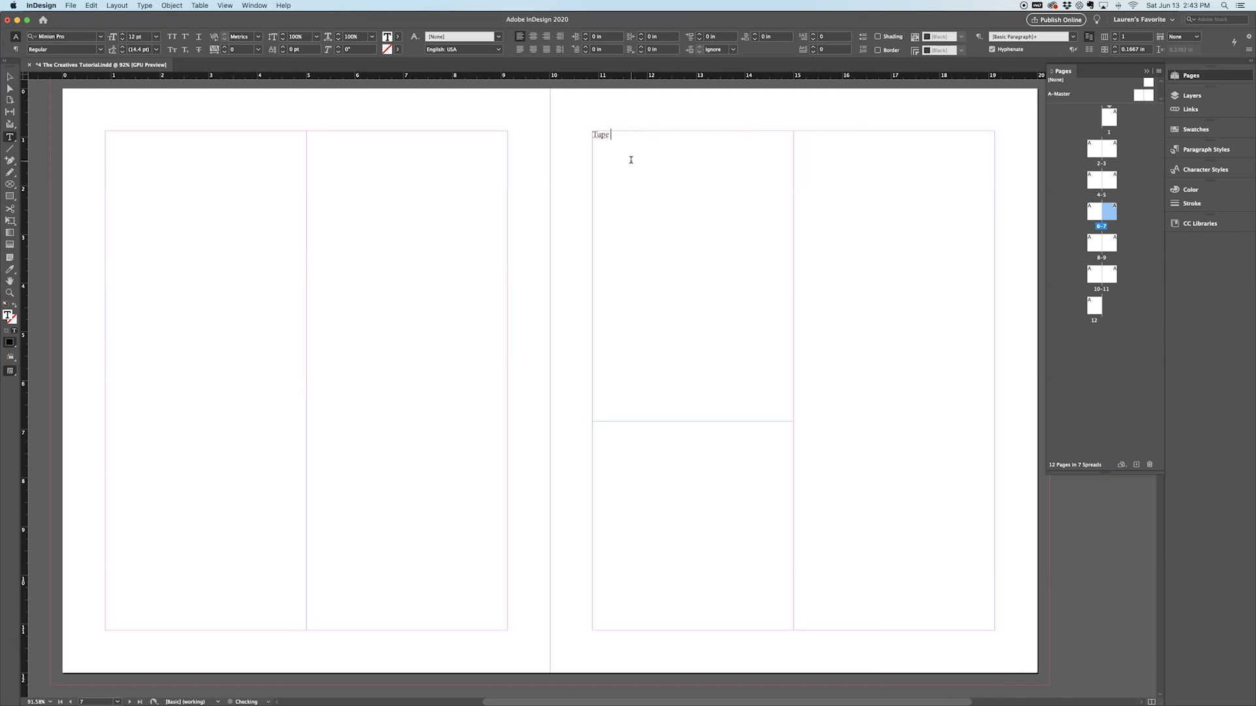
key("super+a")
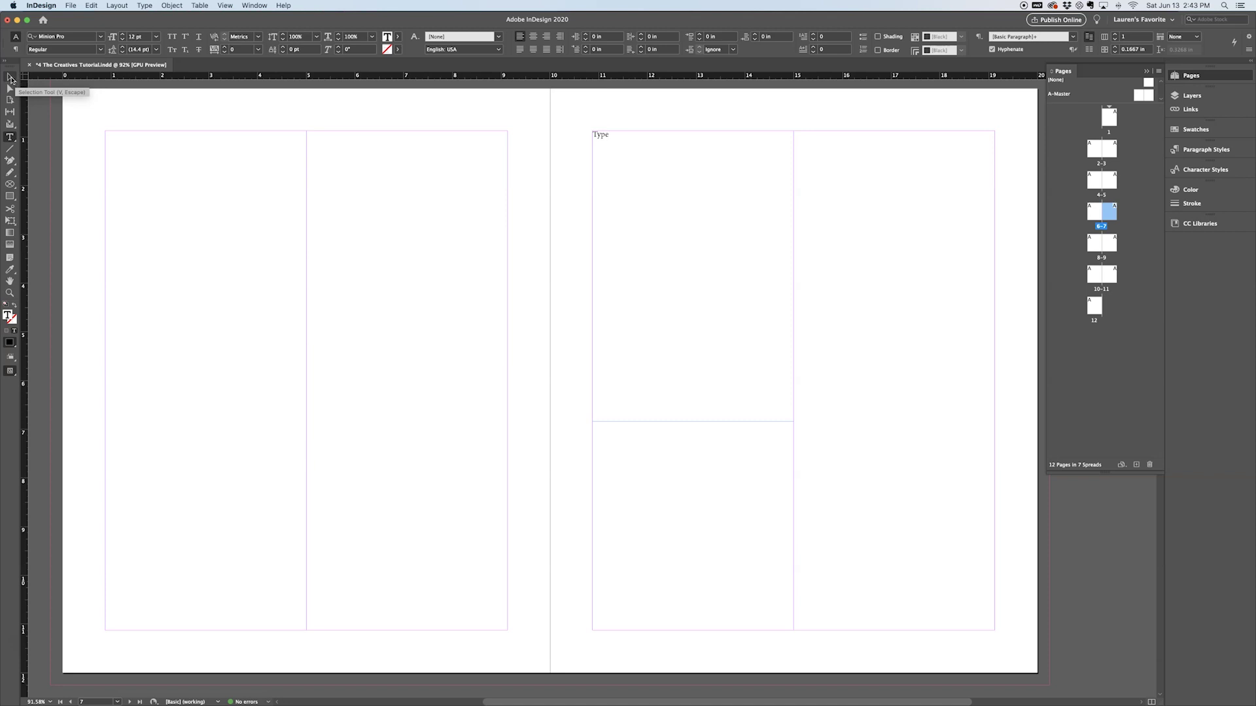
left_click(10, 78)
left_click(843, 456)
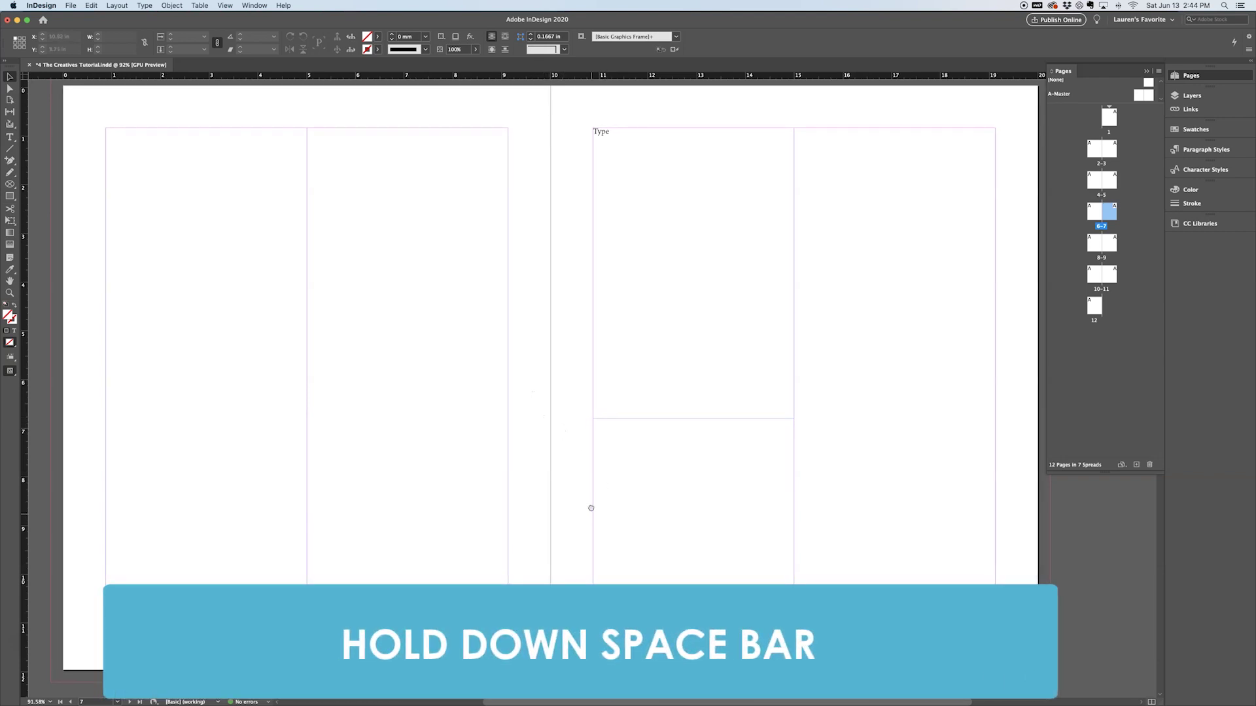
Pan down from the 6–7 spread until the 10–11 spread is in view
scroll(589, 508, "down", 2)
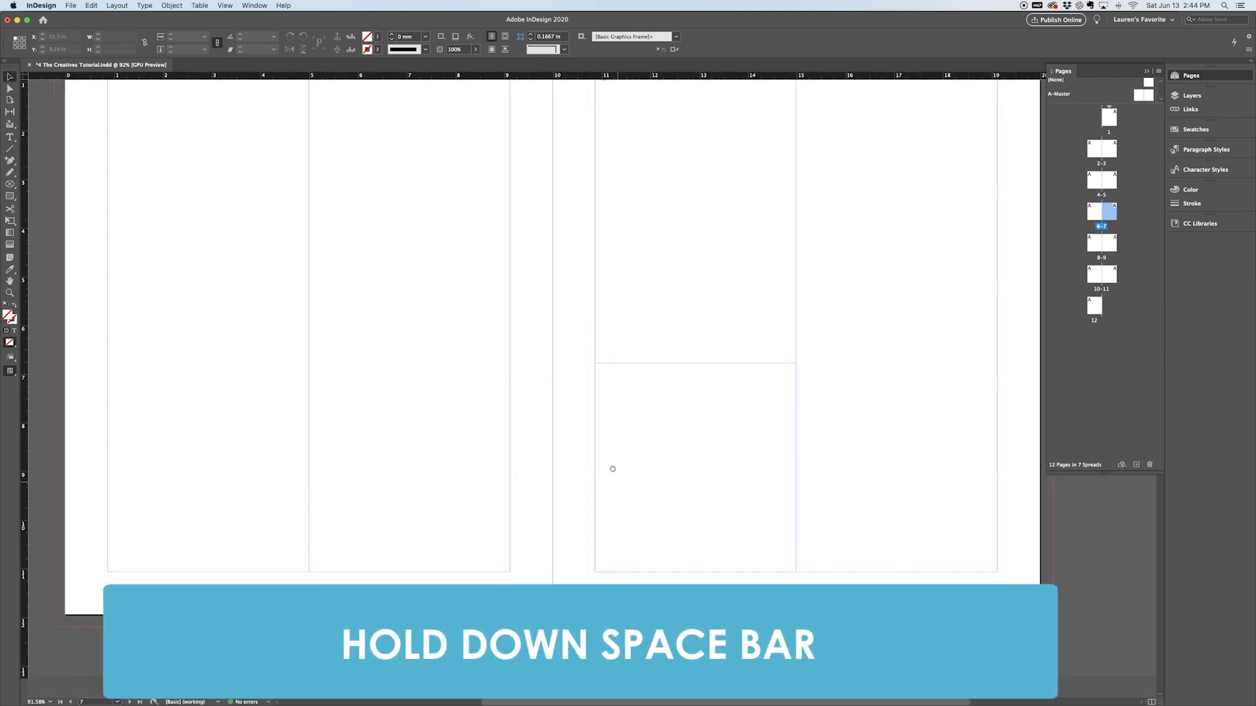
left_click_drag(610, 465, 608, 258)
left_click_drag(580, 458, 570, 232)
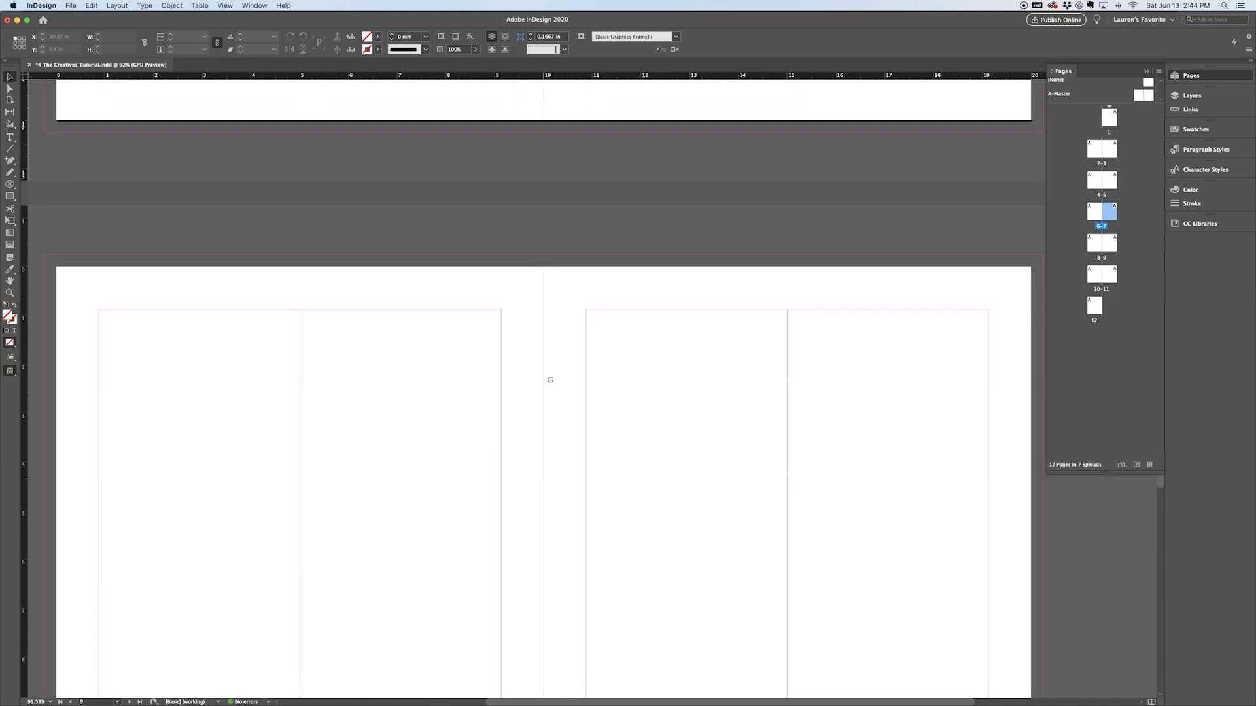
left_click_drag(546, 379, 572, 236)
left_click_drag(569, 471, 572, 234)
left_click_drag(572, 598, 572, 235)
scroll(569, 415, "down", 1)
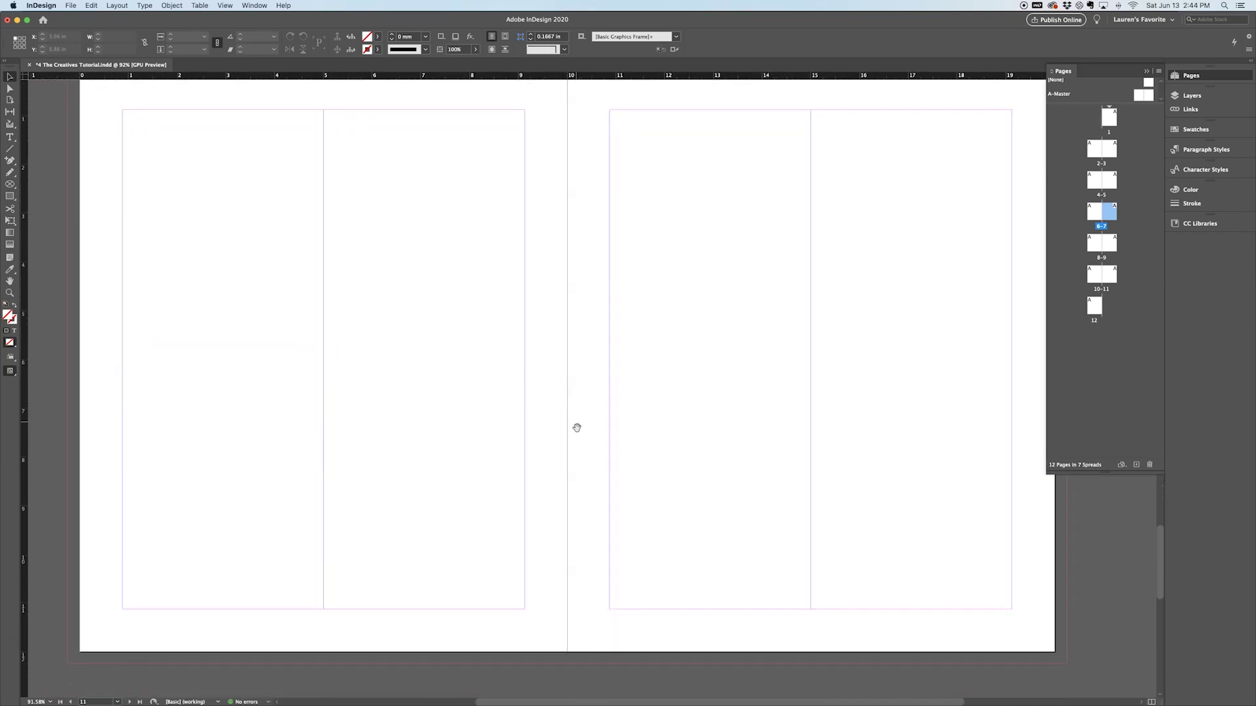